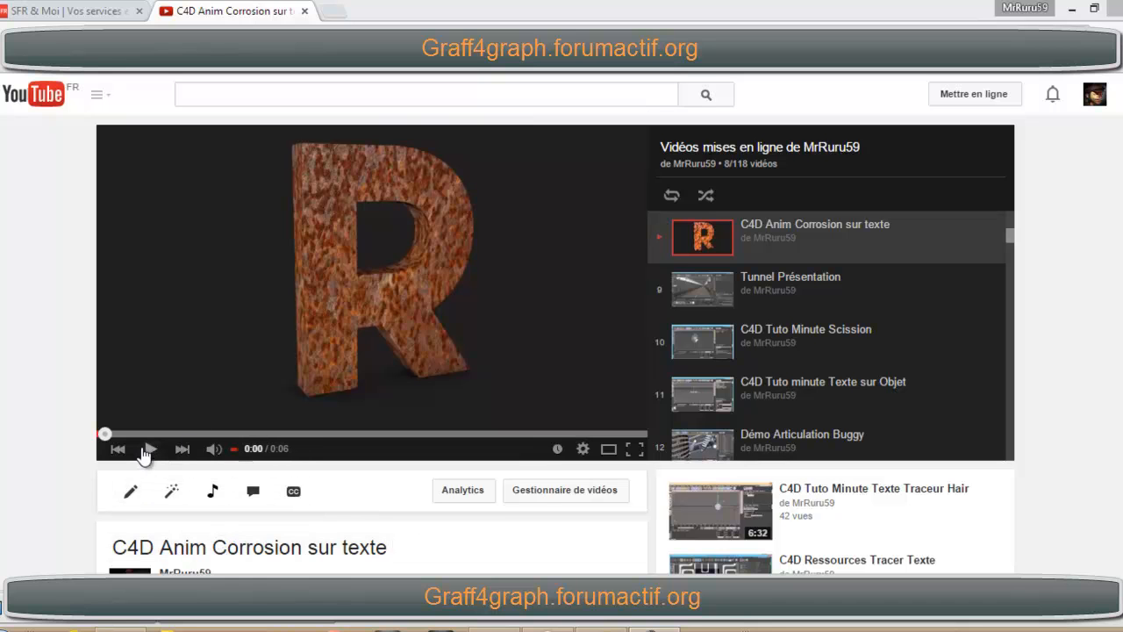
- Play the "C4D Anim Corrosion sur texte" video to preview the rusting letter and pause it near the end
{"action": "left_click", "coordinate": [151, 449]}
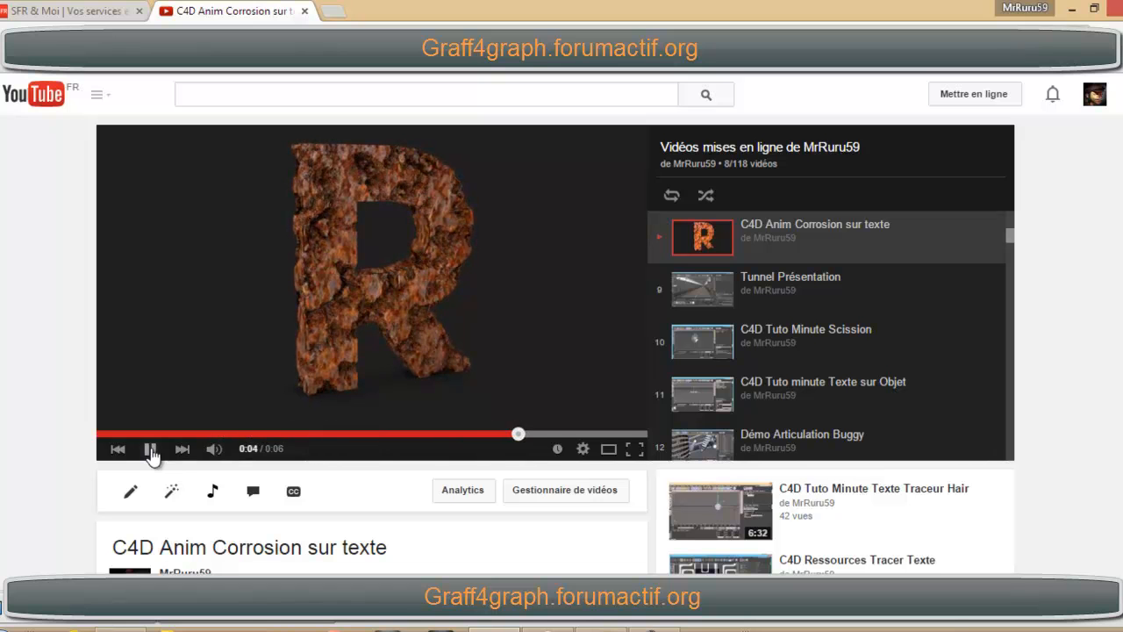
{"action": "left_click", "coordinate": [151, 449]}
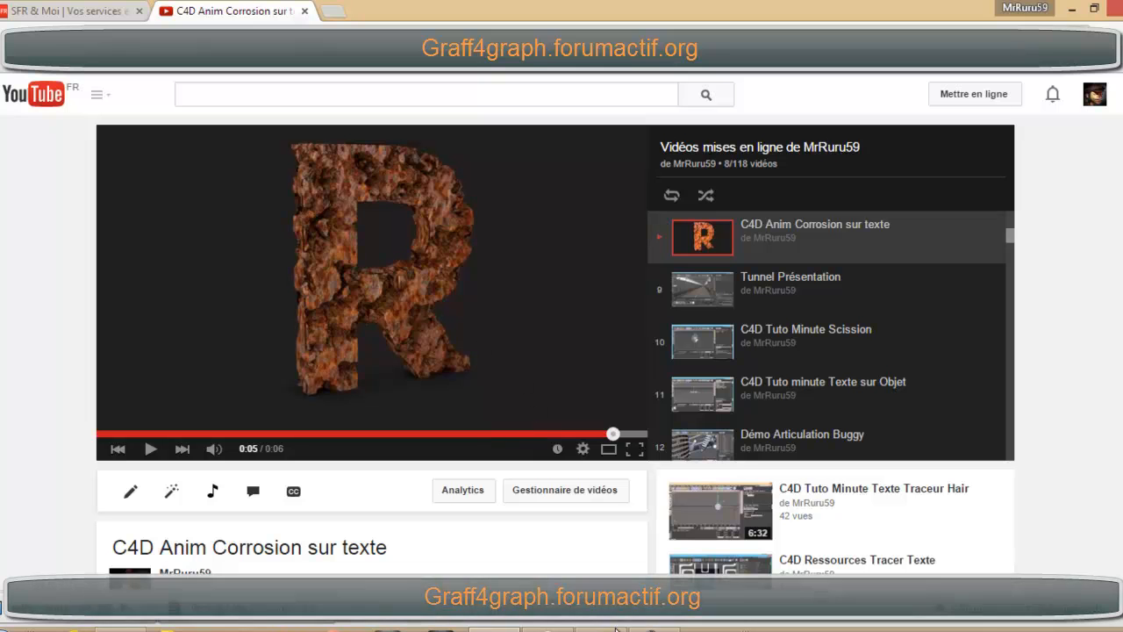
- Switch to CINEMA 4D and add a MoGraph Mo Texte object to the empty scene
{"action": "left_click", "coordinate": [579, 629]}
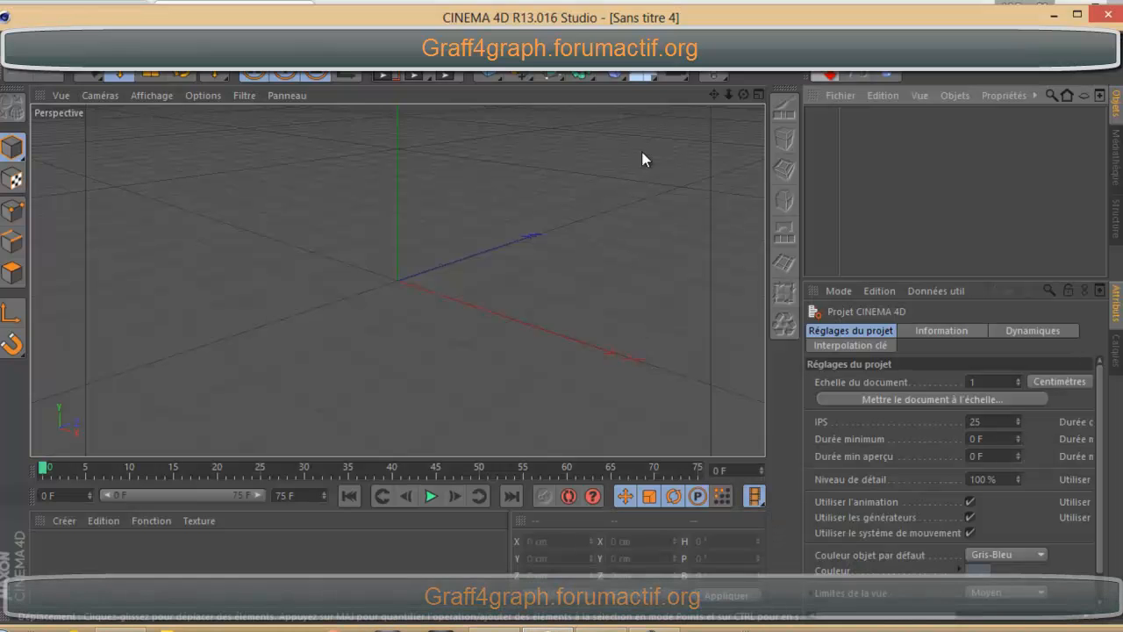
{"action": "left_click_drag", "start_coordinate": [742, 91], "coordinate": [563, 313]}
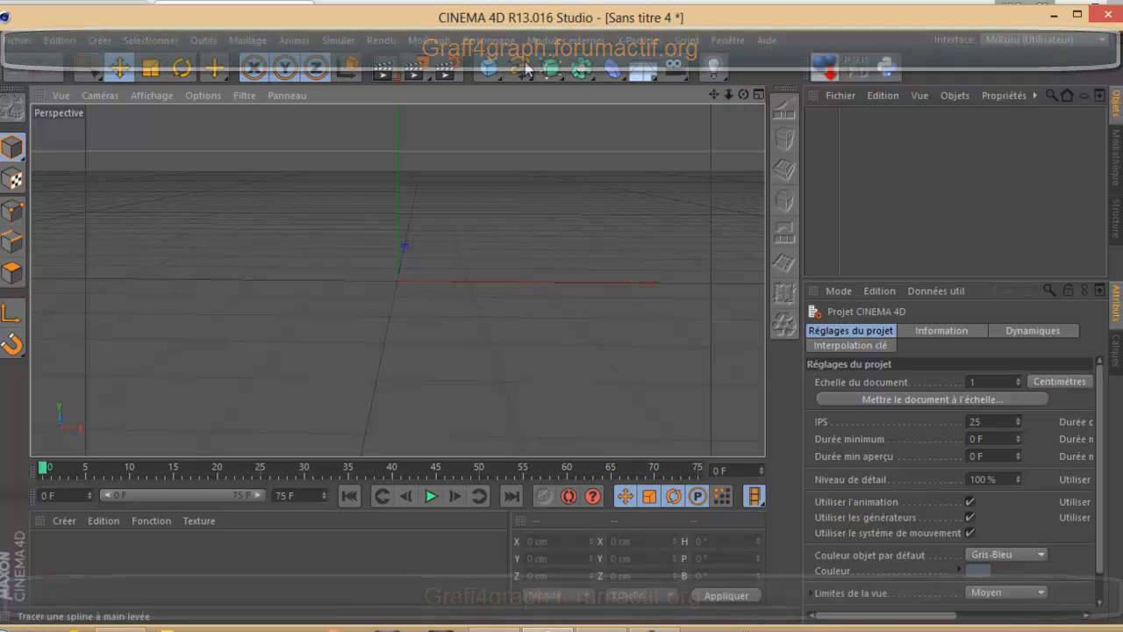
{"action": "left_click", "coordinate": [429, 40]}
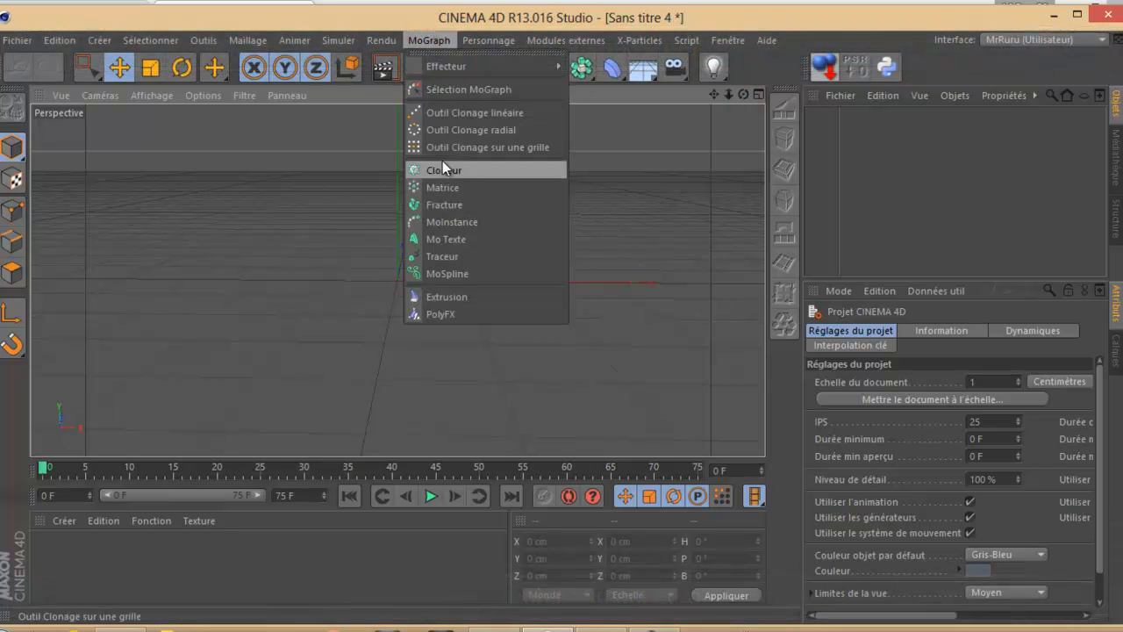
{"action": "left_click", "coordinate": [440, 239]}
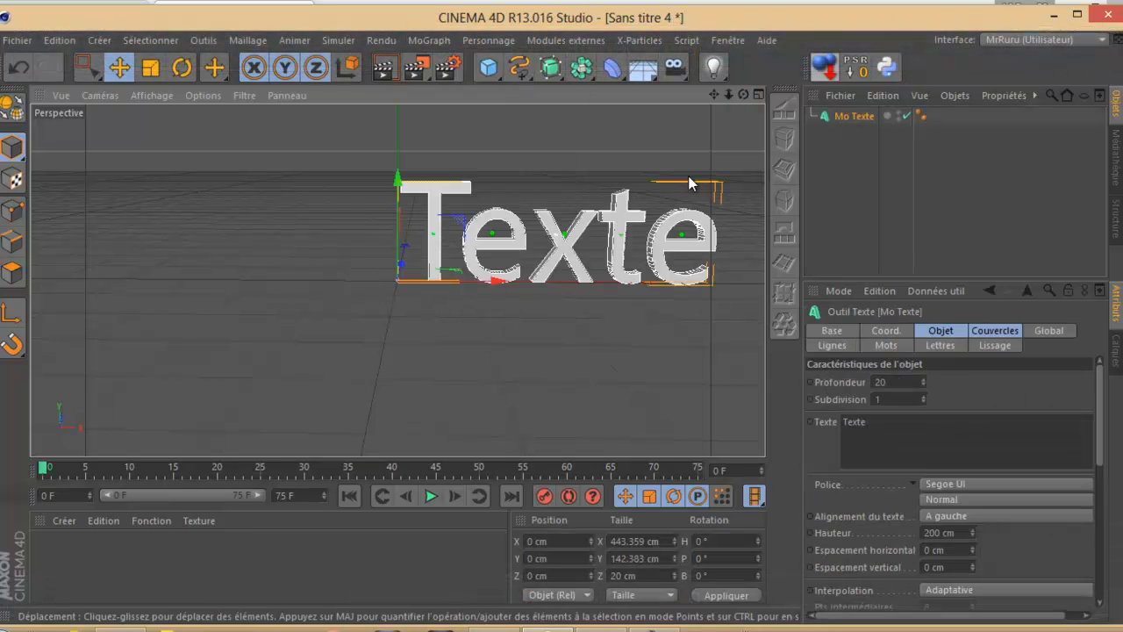
- Set the Mo Texte object's font to TYPOGRAPH PRO
{"action": "left_click", "coordinate": [970, 483]}
{"action": "scroll", "coordinate": [983, 544], "scroll_direction": "down", "scroll_amount": 10}
{"action": "scroll", "coordinate": [998, 603], "scroll_direction": "down", "scroll_amount": 6}
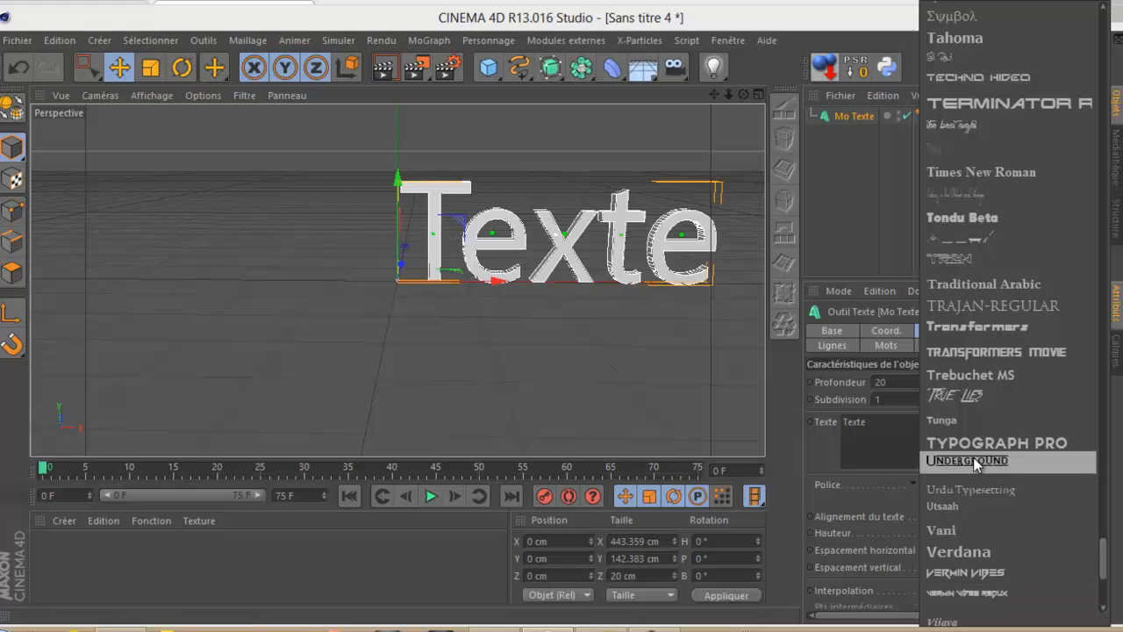
{"action": "left_click", "coordinate": [972, 443]}
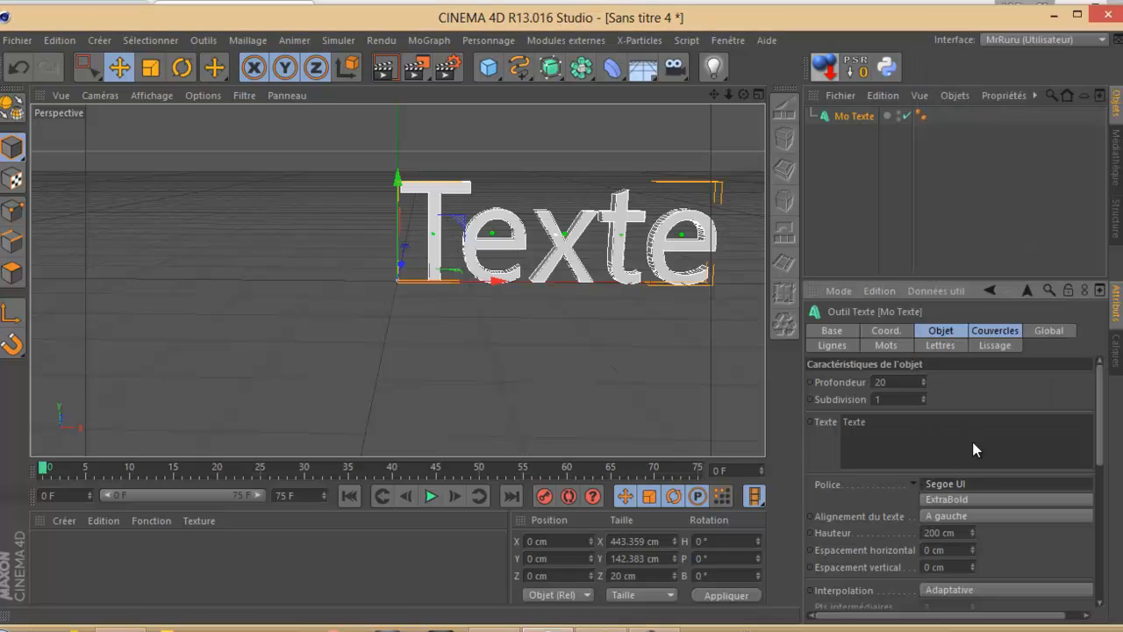
- Replace the Mo Texte content with the letter "R" and set its text alignment to Centré
{"action": "double_click", "coordinate": [870, 422]}
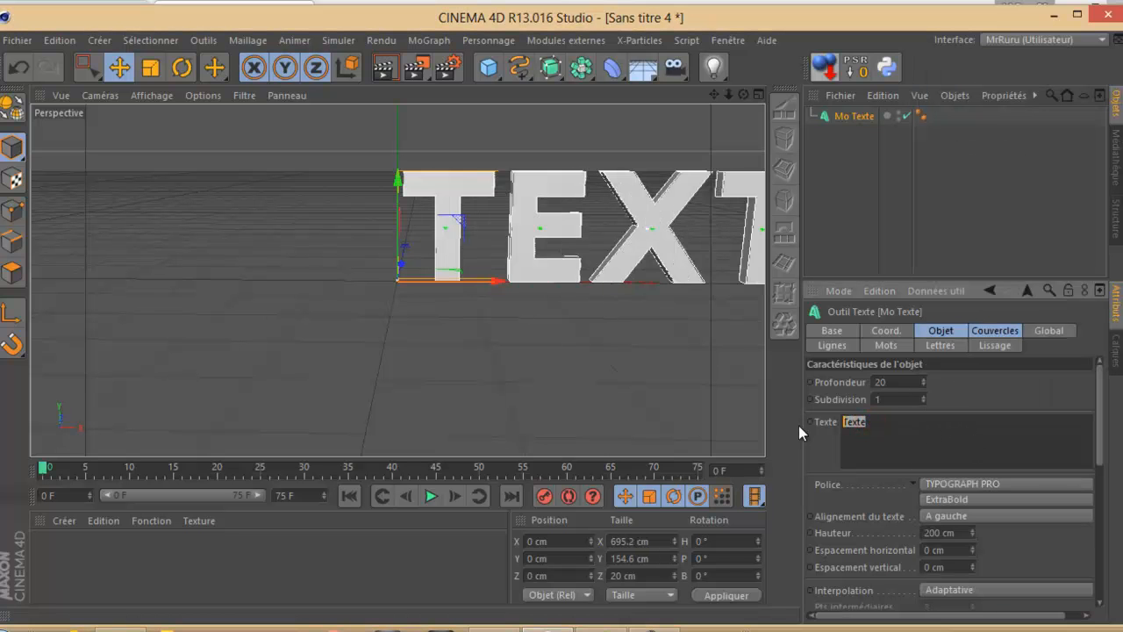
{"action": "type", "text": "R"}
{"action": "left_click", "coordinate": [970, 403]}
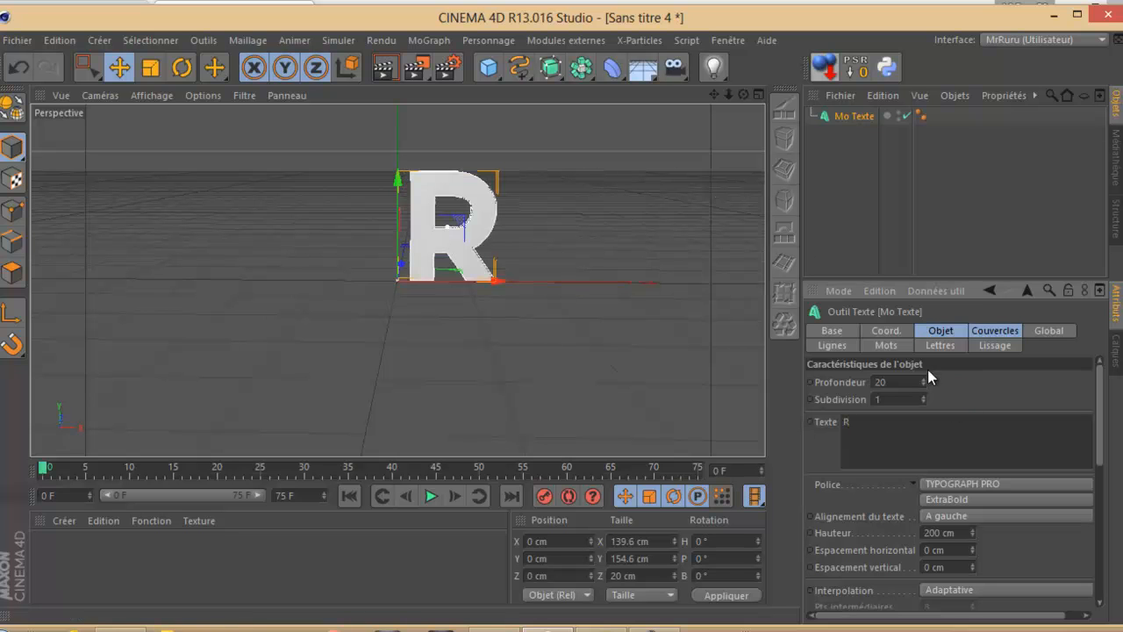
{"action": "left_click", "coordinate": [999, 511]}
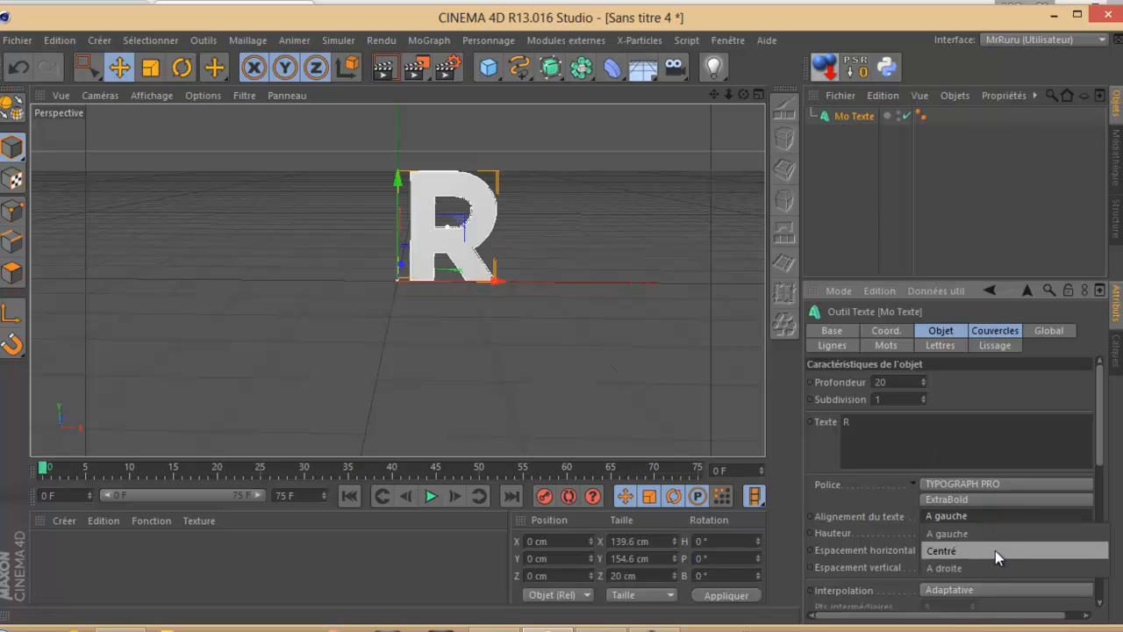
{"action": "left_click", "coordinate": [995, 550]}
{"action": "left_click_drag", "start_coordinate": [728, 94], "coordinate": [562, 313]}
{"action": "left_click_drag", "start_coordinate": [741, 96], "coordinate": [574, 307]}
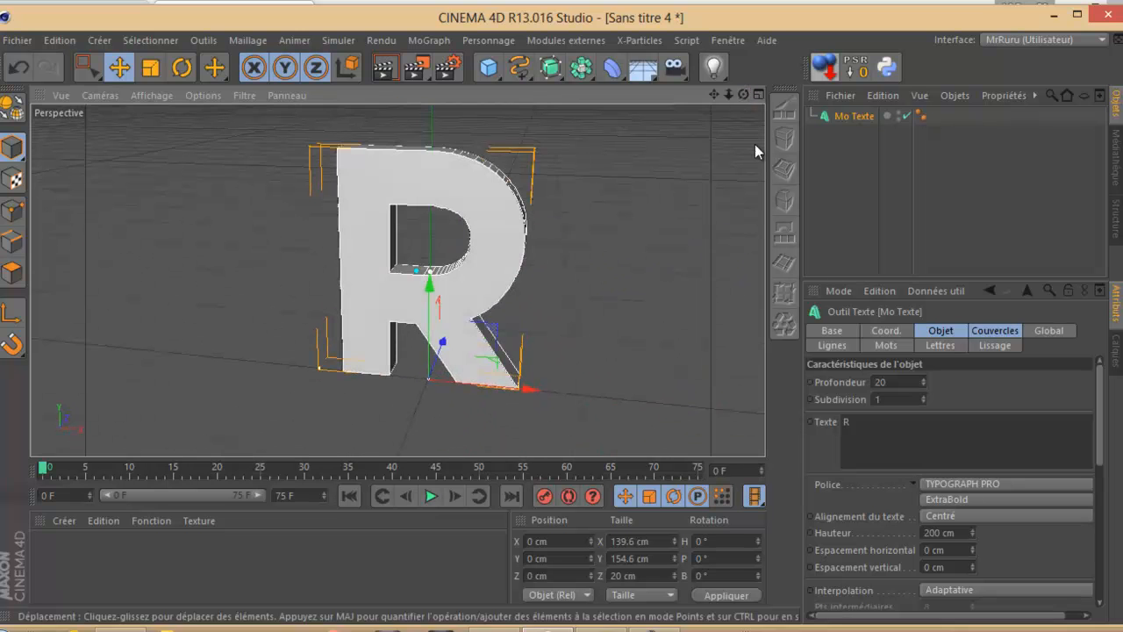
- Set the Mo Texte extrusion's Subdivision to 10
{"action": "left_click", "coordinate": [896, 399]}
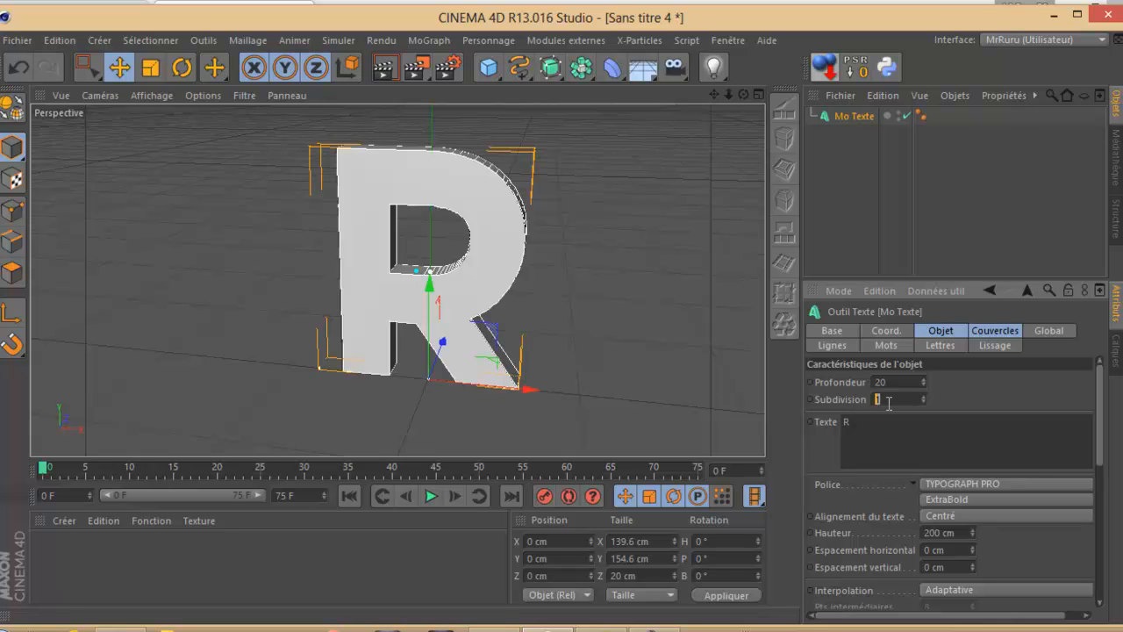
{"action": "type", "text": "10"}
{"action": "key", "text": "Return"}
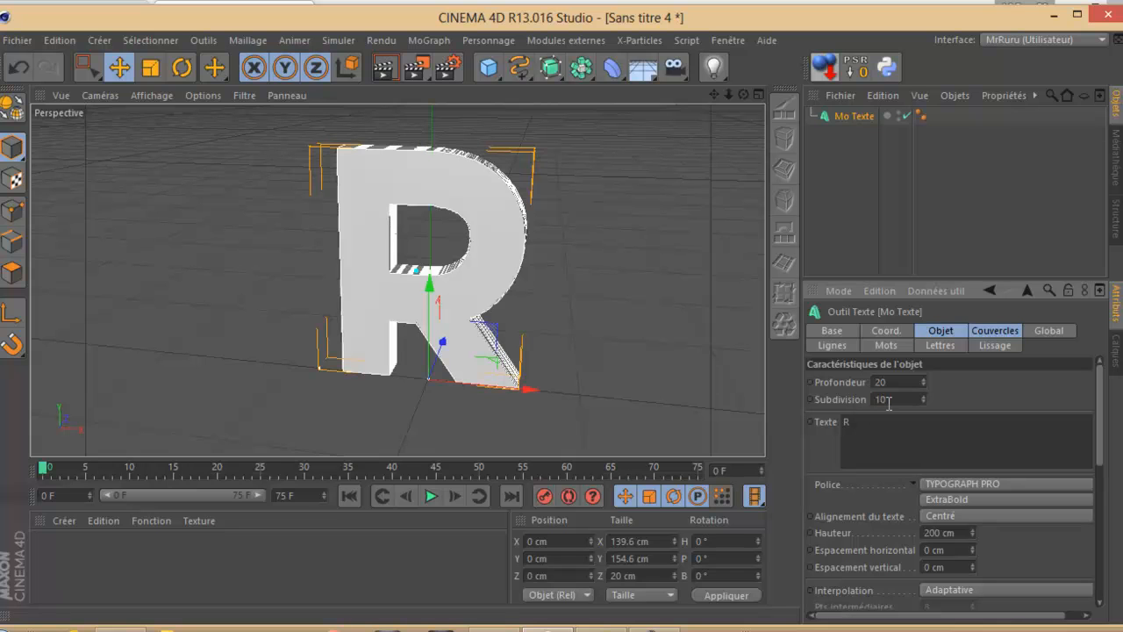
- Set the text's interpolation to Subdiviser with a maximum length of 0.5 cm
{"action": "left_click_drag", "start_coordinate": [1099, 449], "coordinate": [1095, 516]}
{"action": "left_click", "coordinate": [976, 425]}
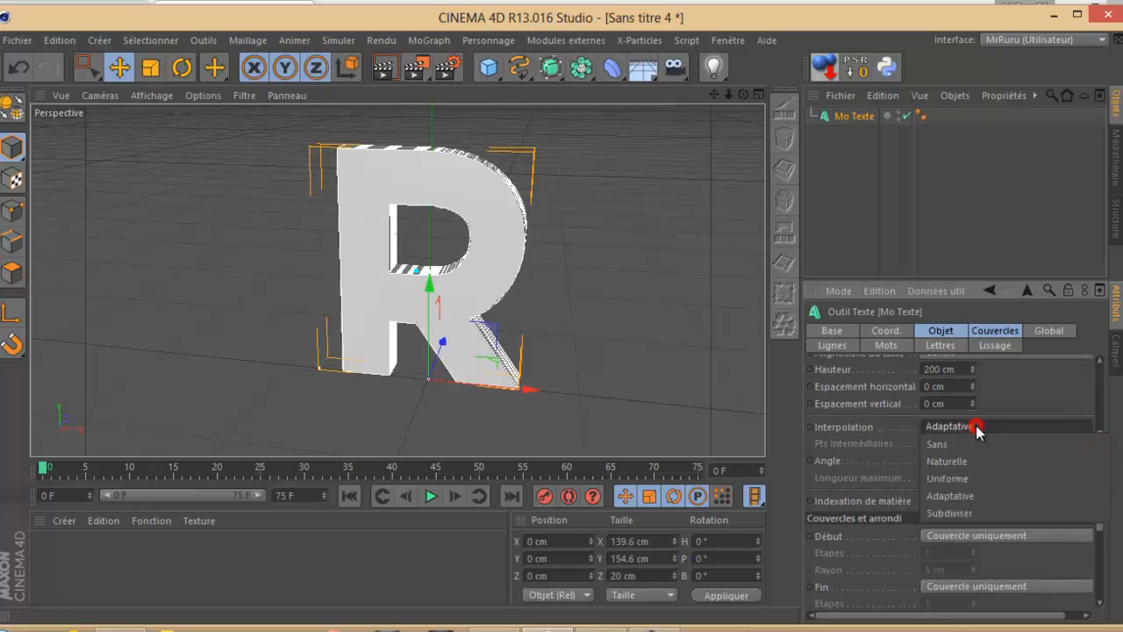
{"action": "left_click", "coordinate": [961, 515]}
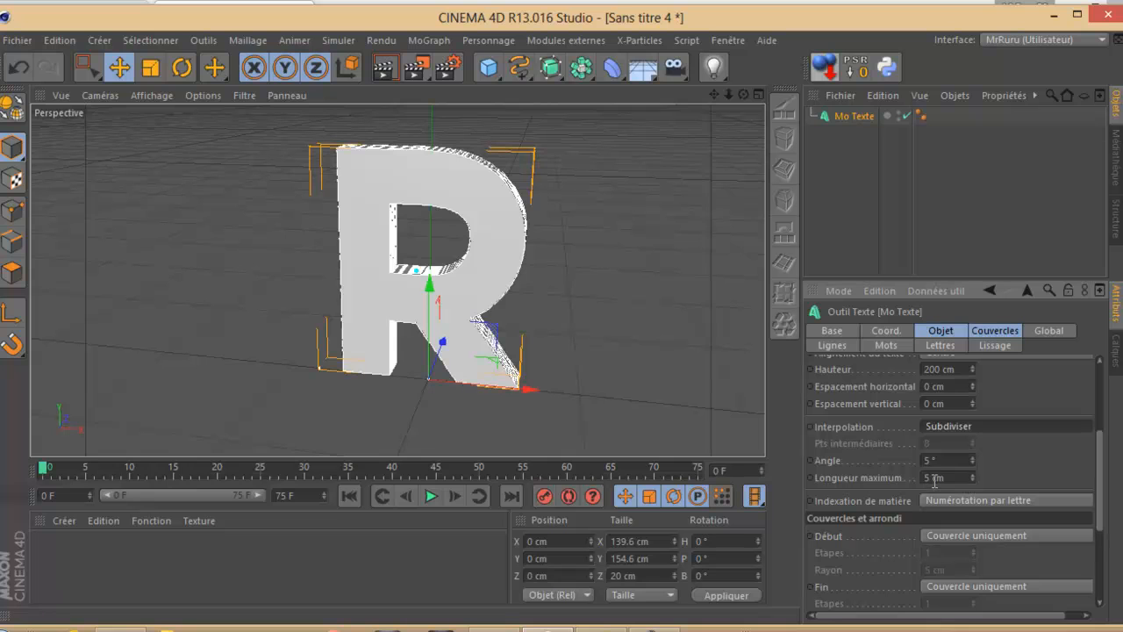
{"action": "left_click_drag", "start_coordinate": [932, 478], "coordinate": [903, 478]}
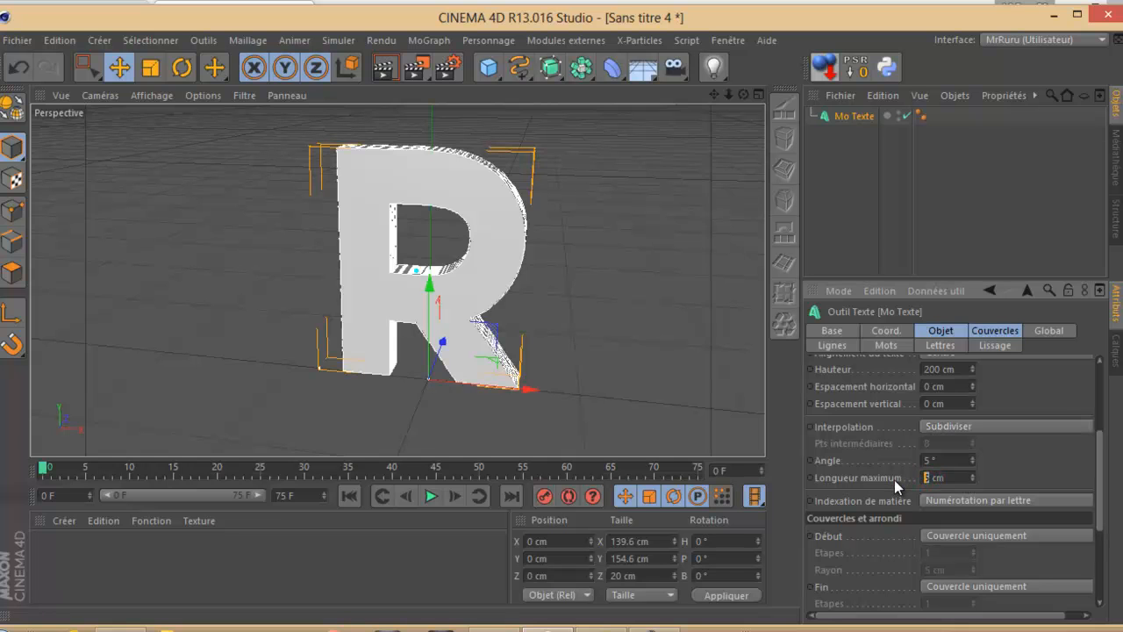
{"action": "type", "text": "0.5"}
{"action": "left_click", "coordinate": [1009, 460]}
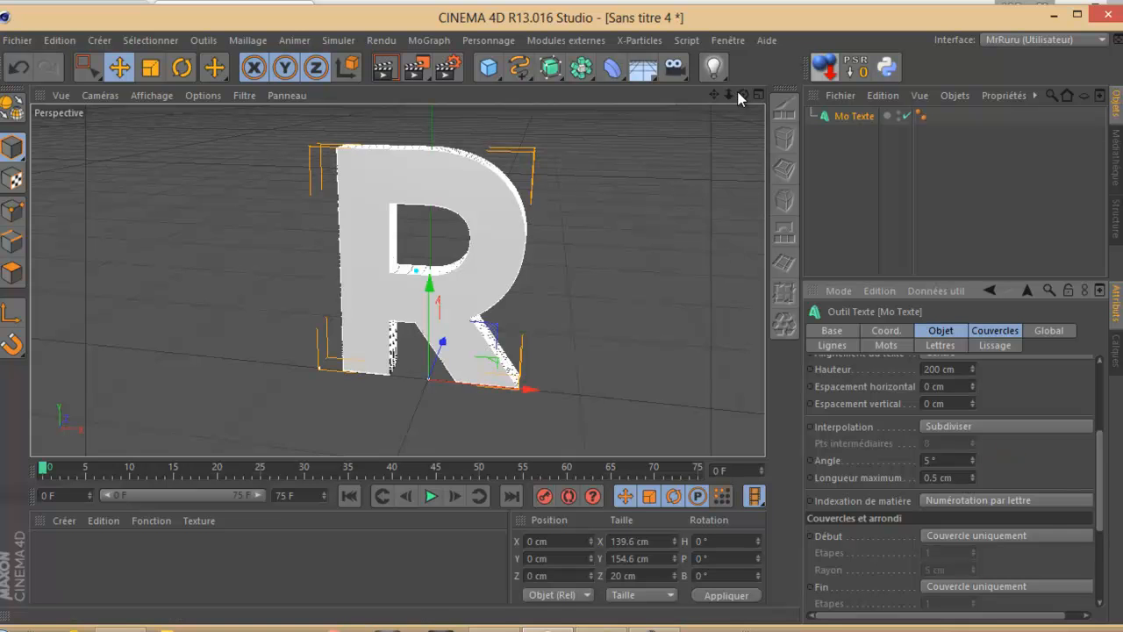
- Set the polygon type of the letter's caps to Quadrangles
{"action": "left_click_drag", "start_coordinate": [741, 94], "coordinate": [562, 313]}
{"action": "left_click_drag", "start_coordinate": [729, 95], "coordinate": [607, 223]}
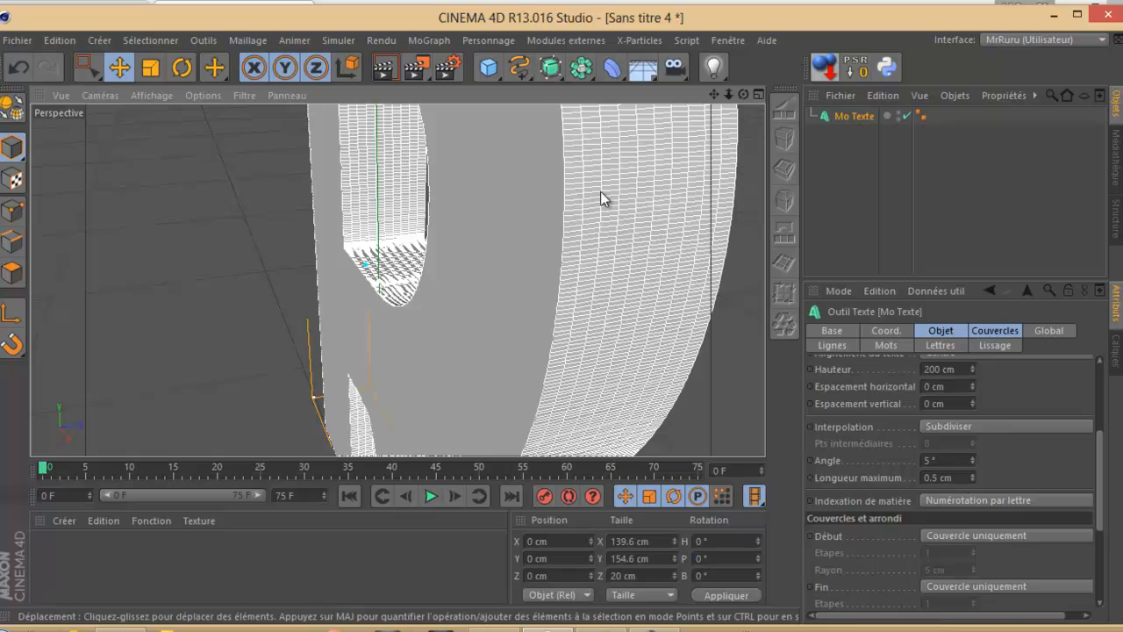
{"action": "mouse_move", "coordinate": [562, 314]}
{"action": "left_mouse_down"}
{"action": "mouse_move", "coordinate": [557, 322]}
{"action": "mouse_move", "coordinate": [734, 98]}
{"action": "mouse_move", "coordinate": [582, 310]}
{"action": "mouse_move", "coordinate": [563, 312]}
{"action": "left_mouse_up"}
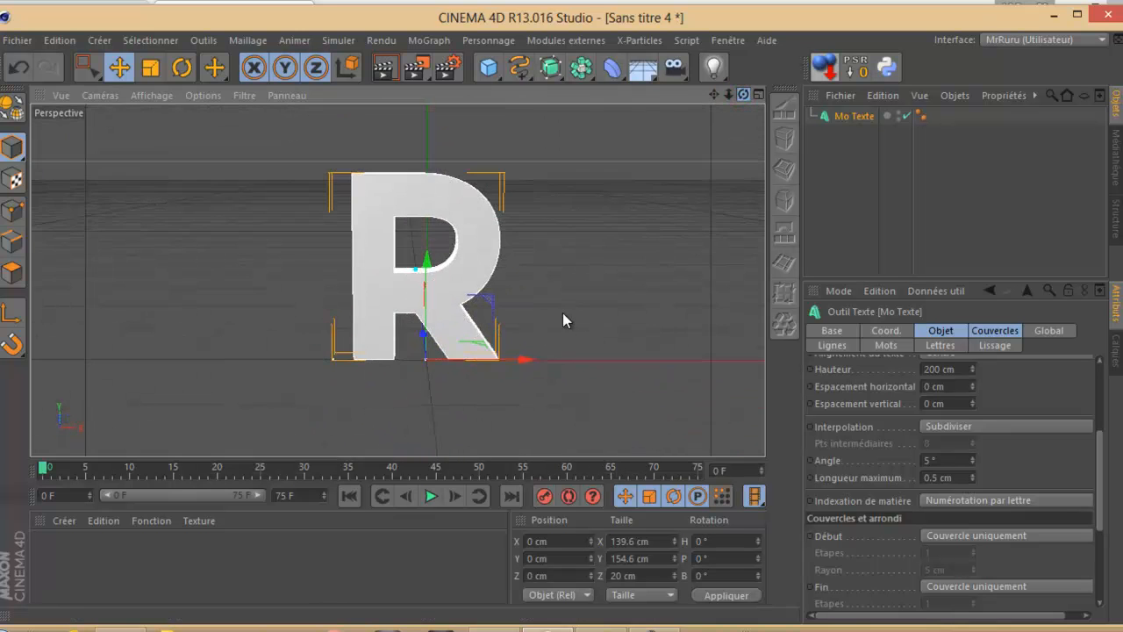
{"action": "left_click_drag", "start_coordinate": [728, 95], "coordinate": [579, 307]}
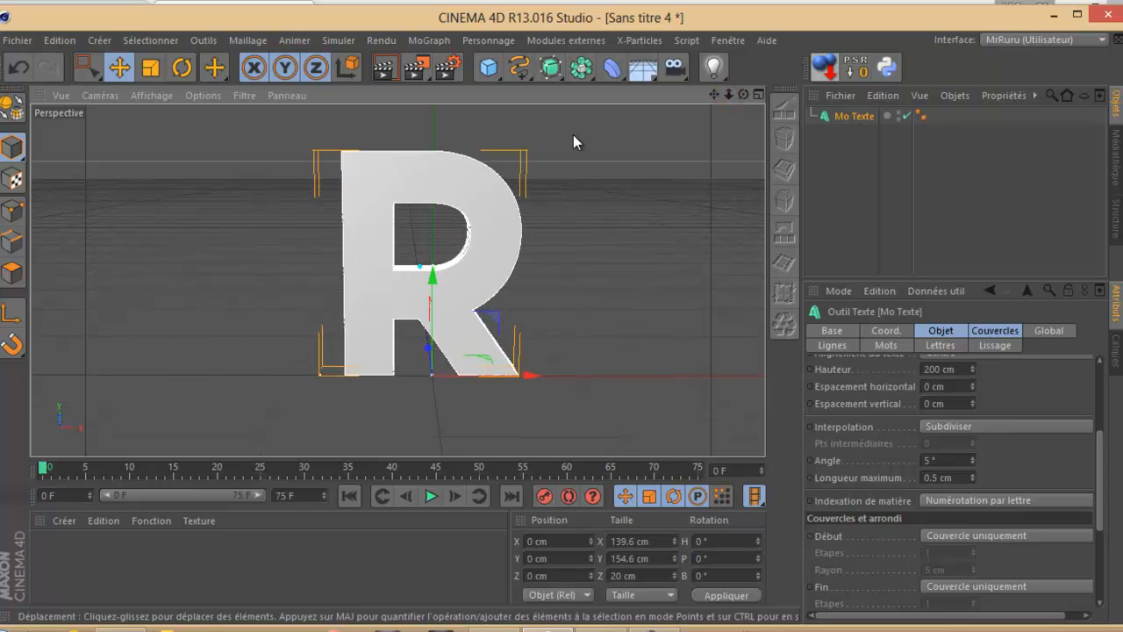
{"action": "left_click", "coordinate": [1003, 330]}
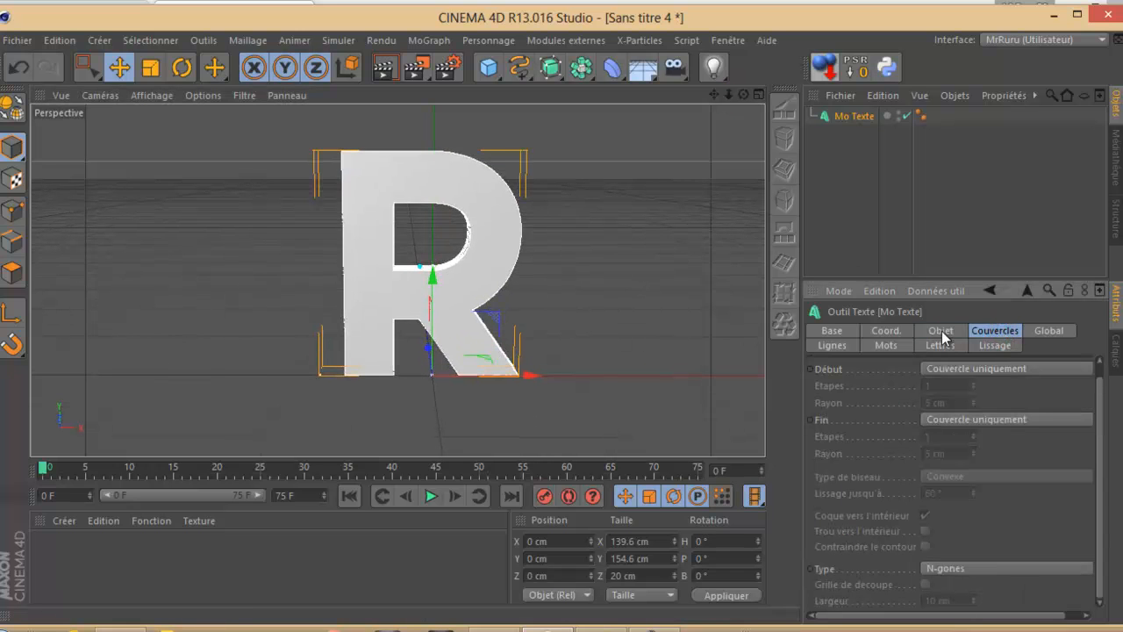
{"action": "left_click", "coordinate": [976, 569]}
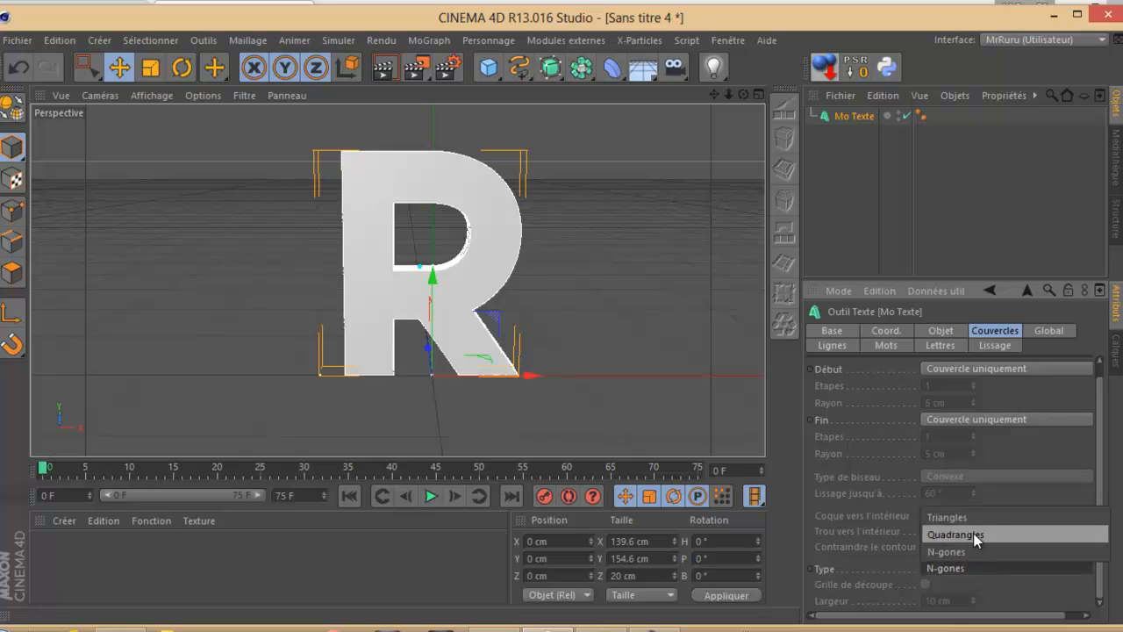
{"action": "left_click", "coordinate": [973, 533]}
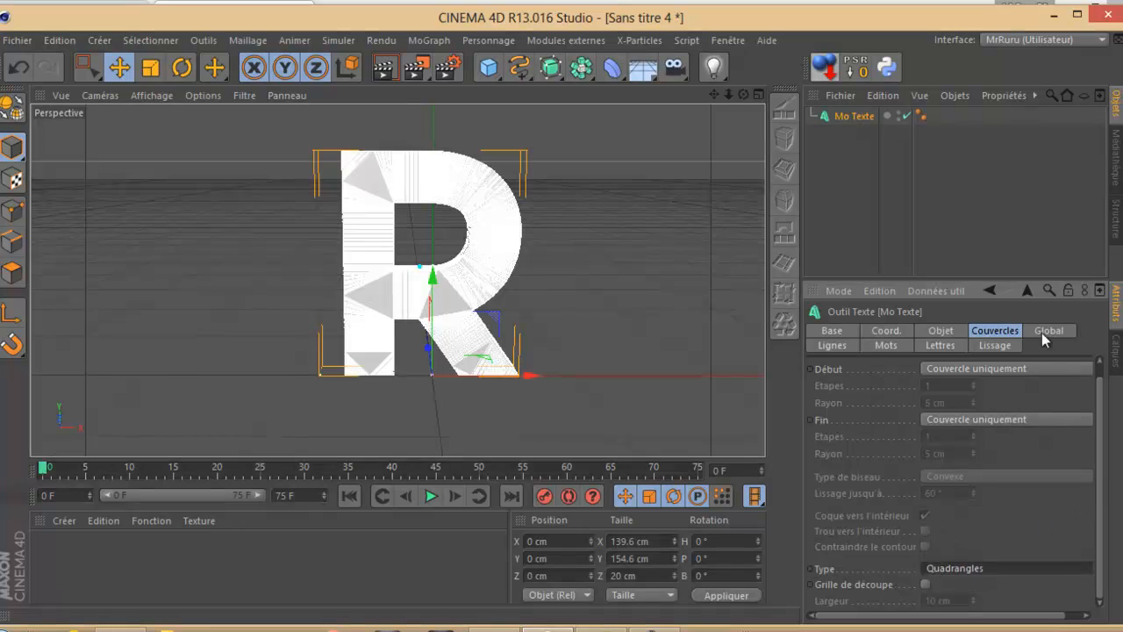
- Enable the cutting grid (Grille de découpe) on the caps and set its width to 0.5 cm
{"action": "left_click", "coordinate": [1100, 440]}
{"action": "left_click", "coordinate": [926, 585]}
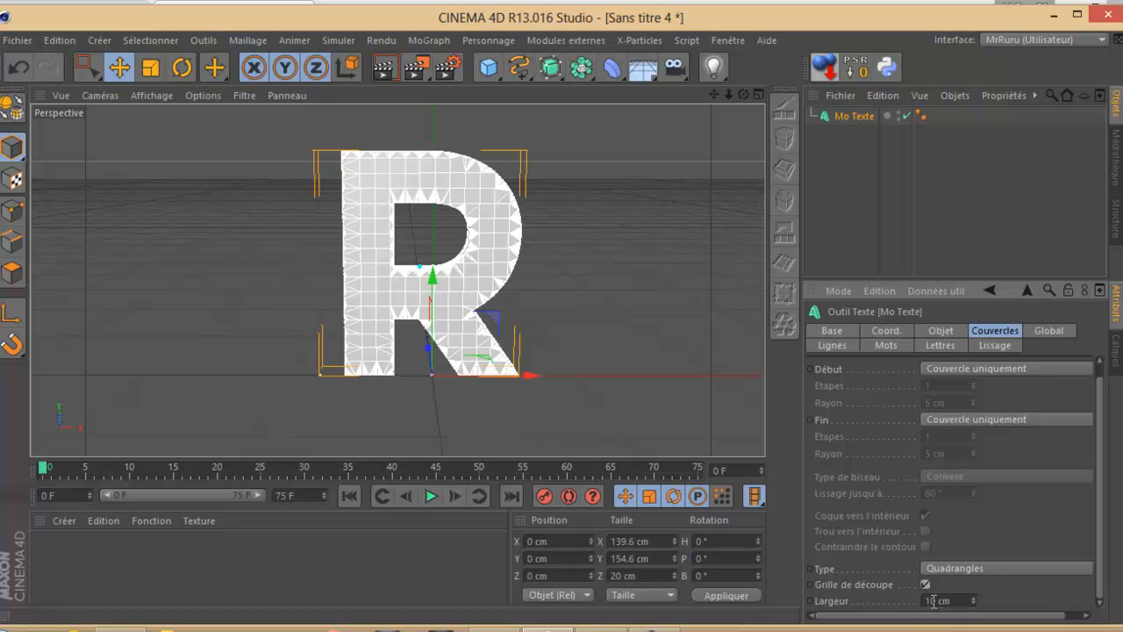
{"action": "double_click", "coordinate": [934, 601]}
{"action": "type", "text": "0"}
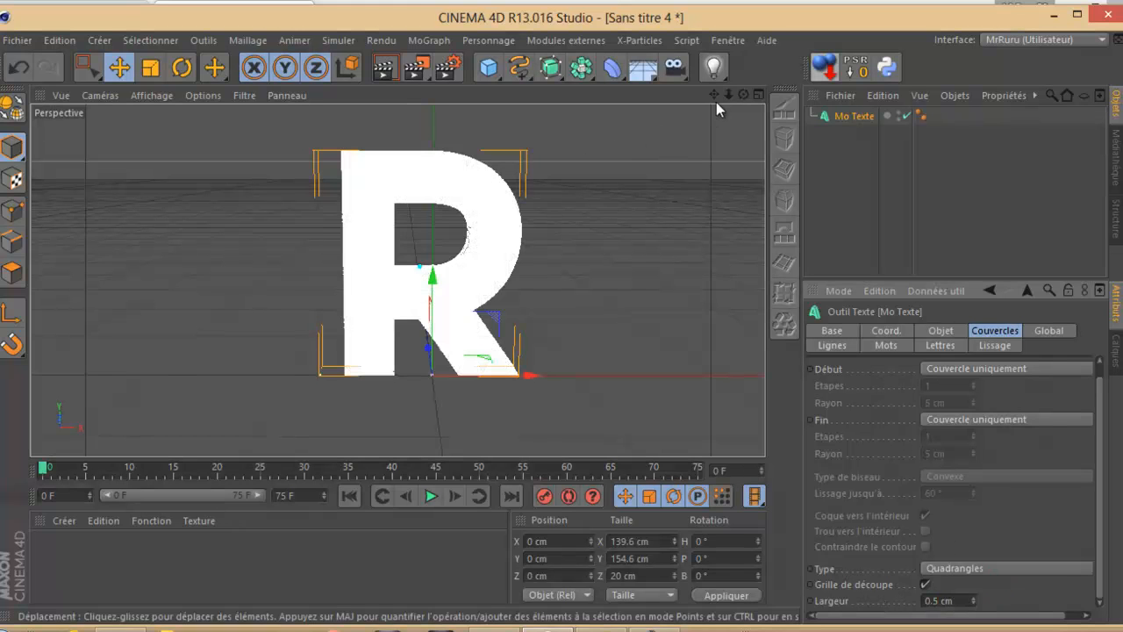
- Make the Mo Texte object editable and expand its full hierarchy down to the R spline
{"action": "left_click_drag", "start_coordinate": [729, 96], "coordinate": [561, 316]}
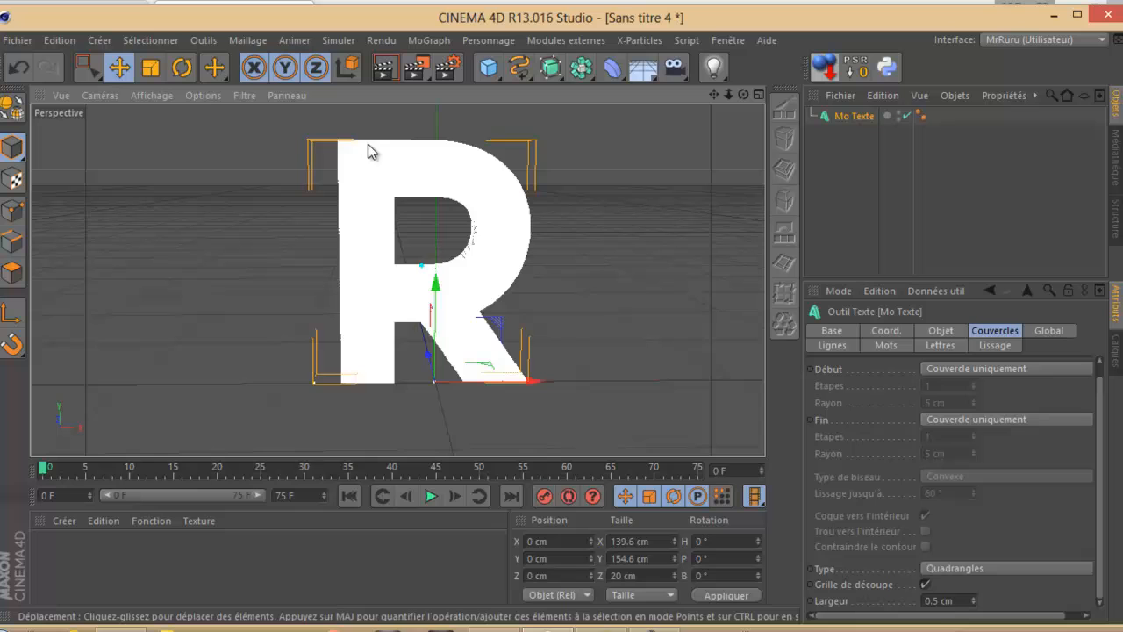
{"action": "left_click", "coordinate": [13, 108]}
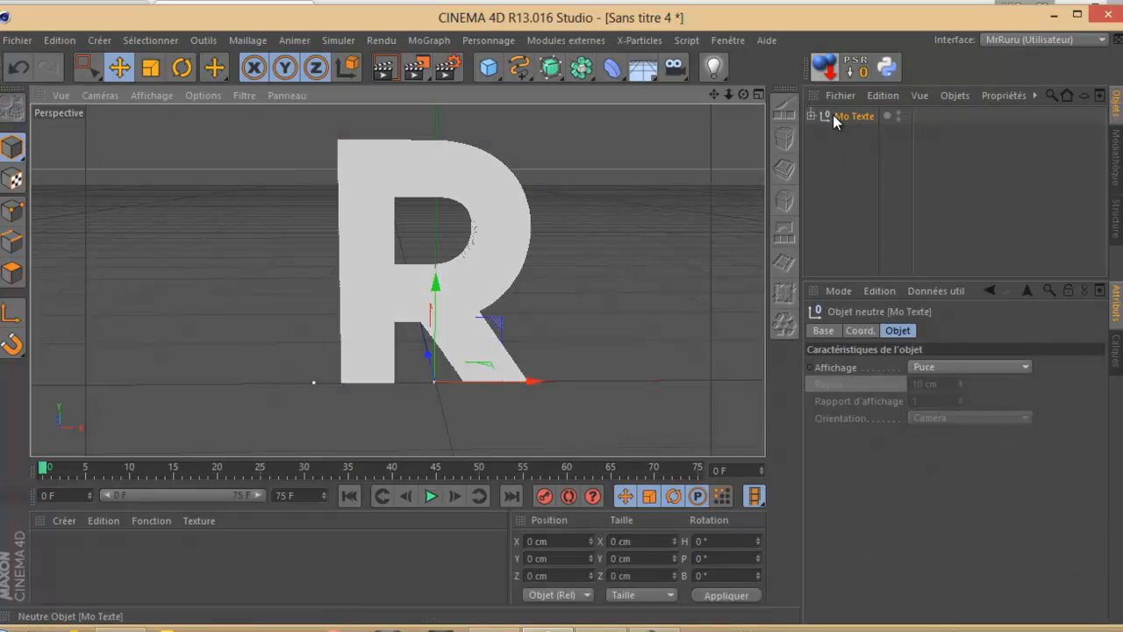
{"action": "left_click", "coordinate": [810, 116]}
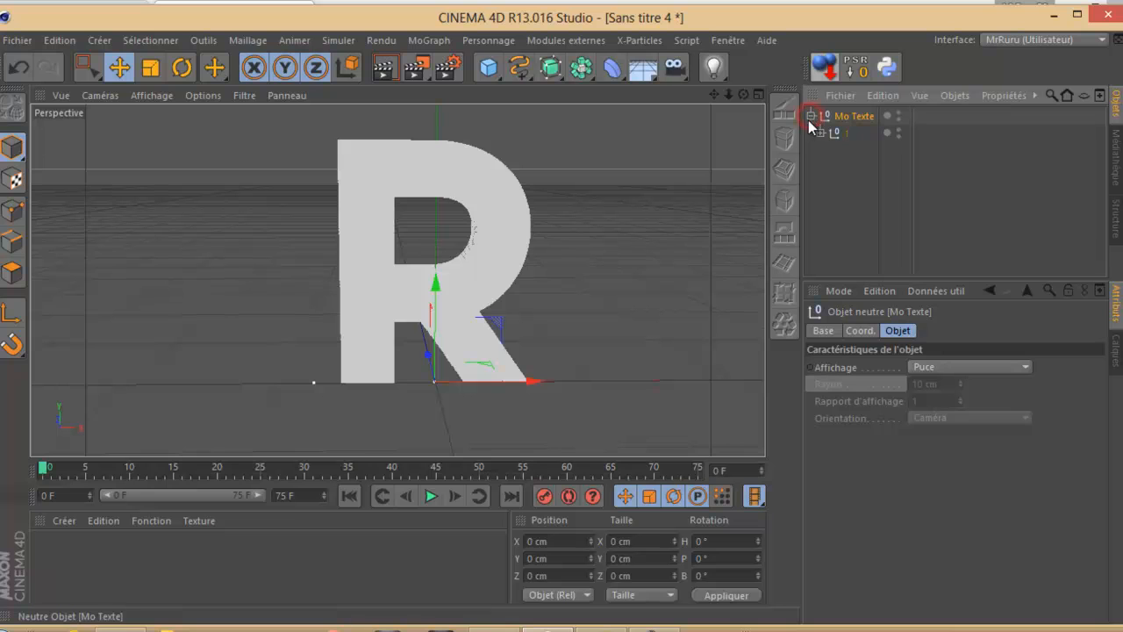
{"action": "left_click", "coordinate": [819, 134]}
{"action": "left_click", "coordinate": [830, 150]}
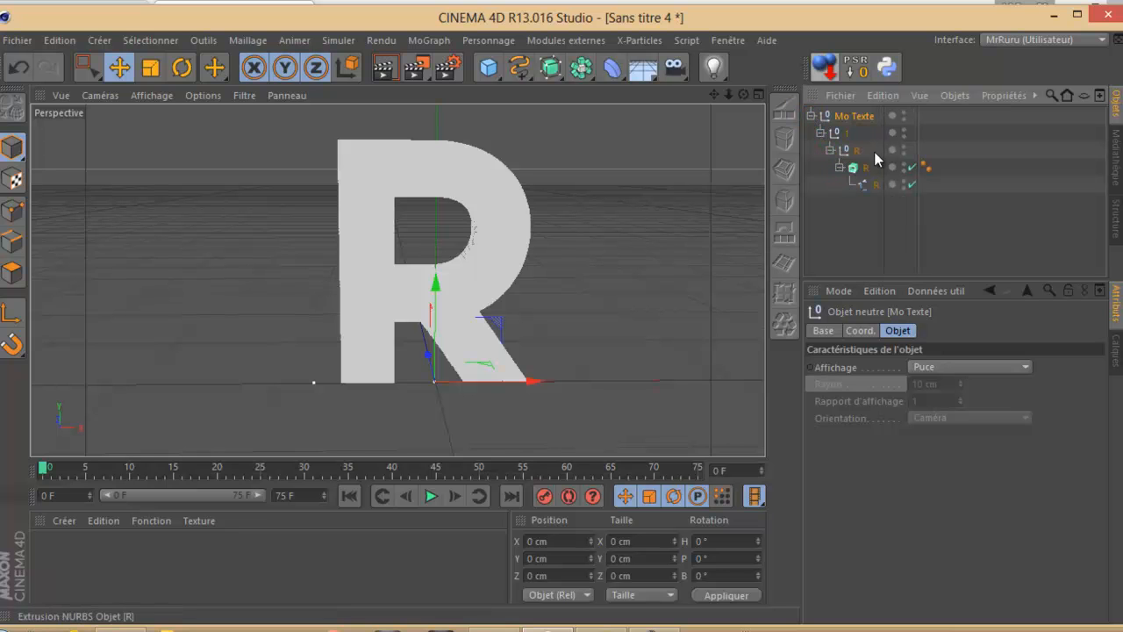
- Select every object in the Mo Texte hierarchy, including its sub-objects, and convert the R extrusion to editable polygons
{"action": "left_click_drag", "start_coordinate": [953, 113], "coordinate": [829, 197]}
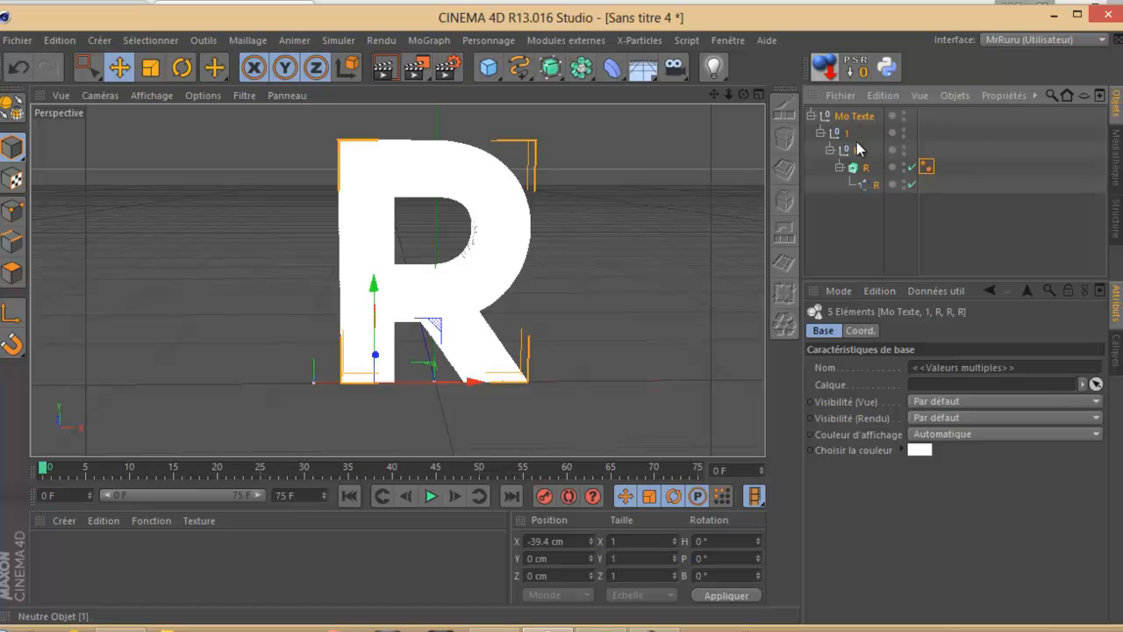
{"action": "right_click", "coordinate": [850, 115]}
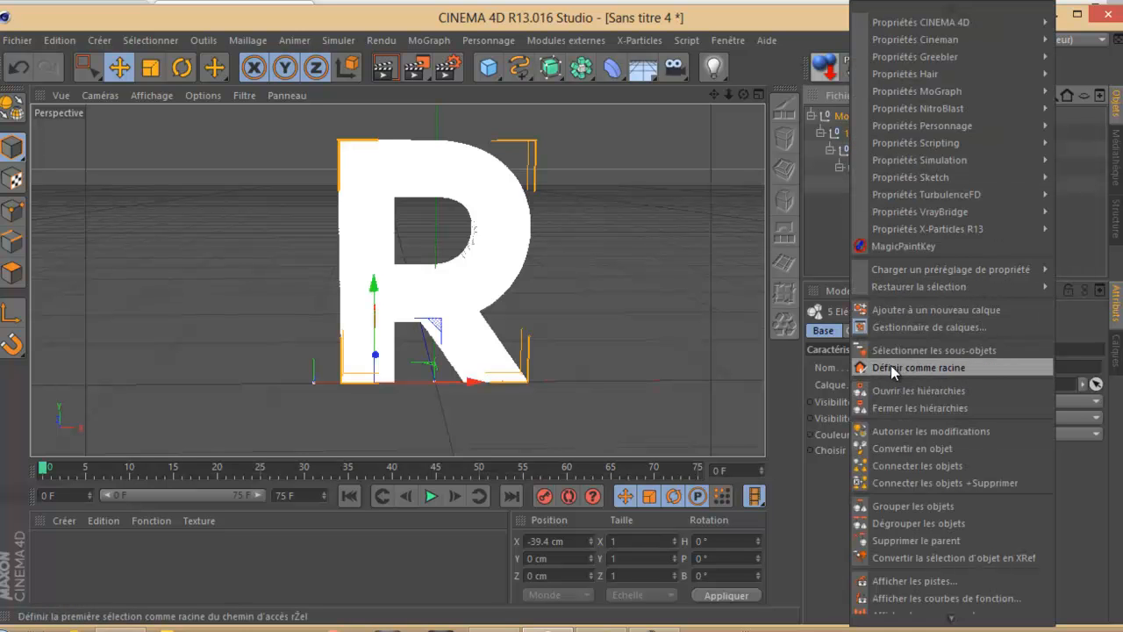
{"action": "left_click", "coordinate": [961, 351]}
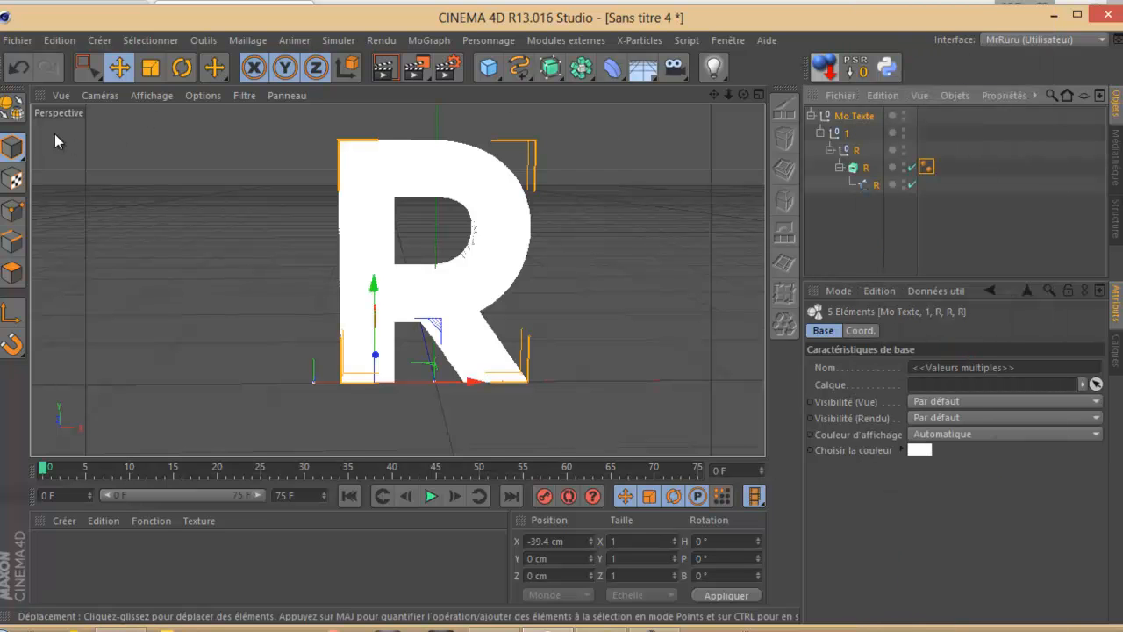
{"action": "left_click", "coordinate": [11, 109]}
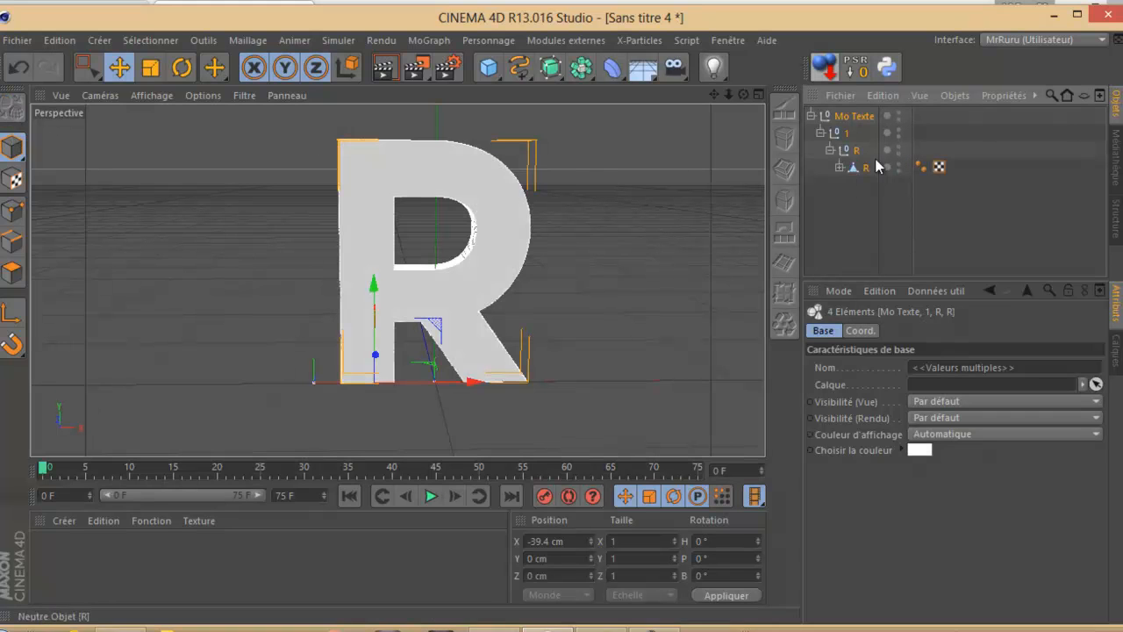
- Select the whole Mo Texte hierarchy with its sub-objects and merge it into one polygon object, deleting the originals
{"action": "left_click_drag", "start_coordinate": [842, 187], "coordinate": [889, 109]}
{"action": "right_click", "coordinate": [863, 118]}
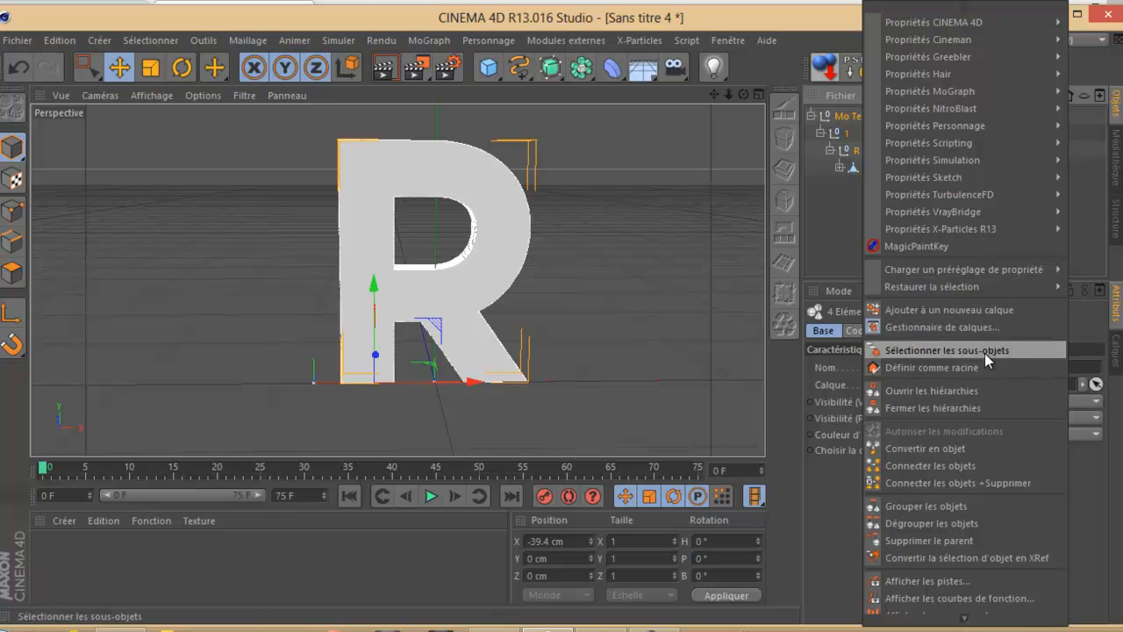
{"action": "left_click", "coordinate": [958, 350]}
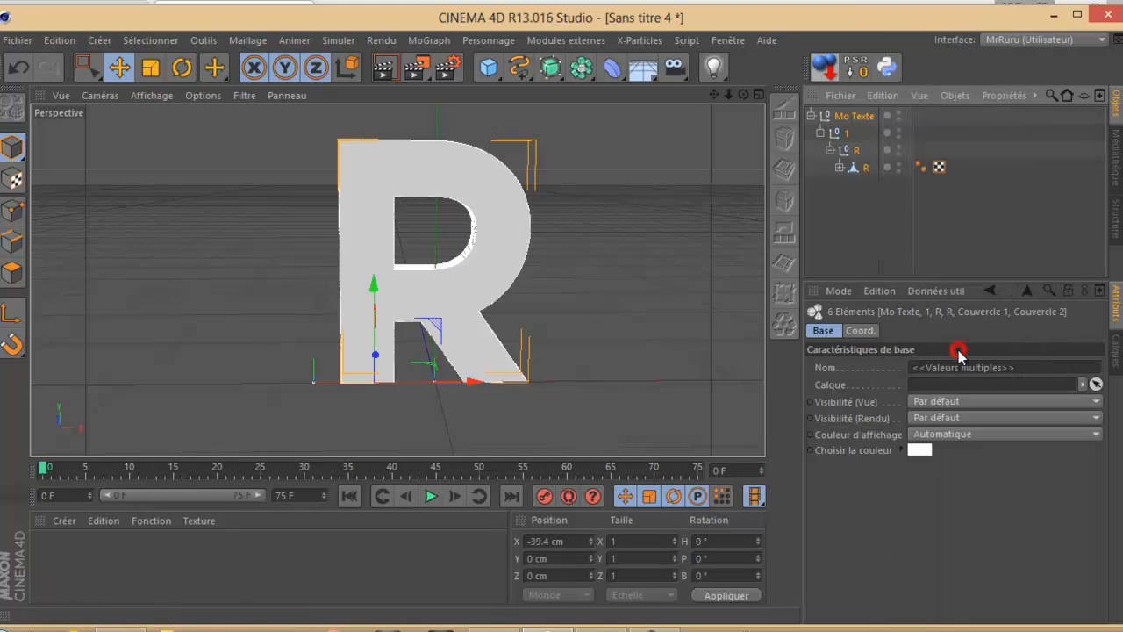
{"action": "right_click", "coordinate": [845, 116]}
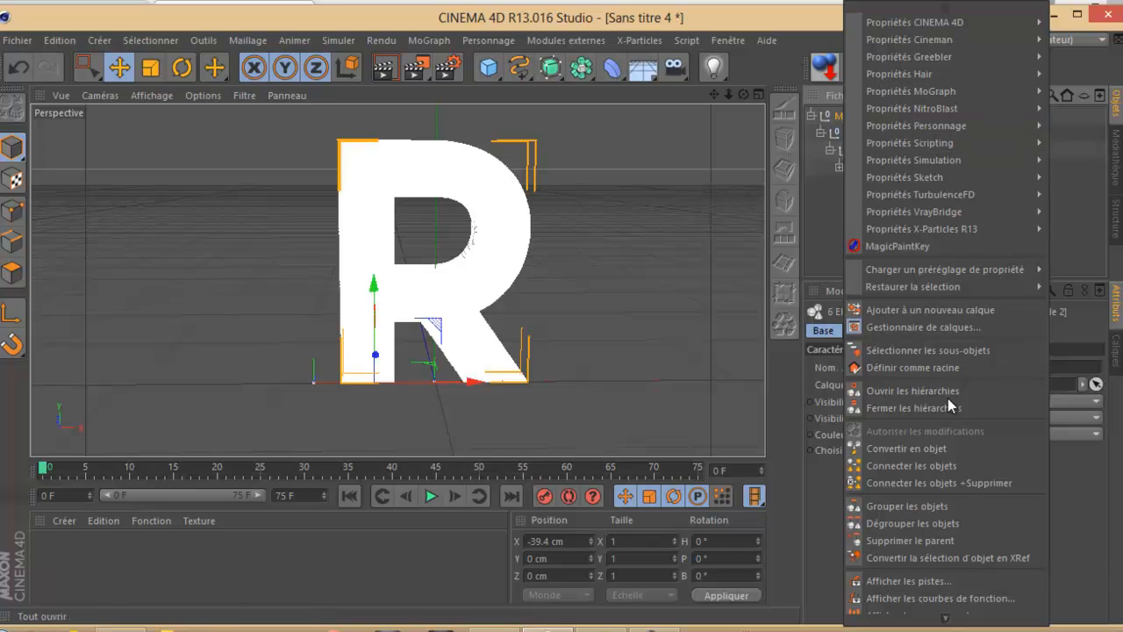
{"action": "left_click", "coordinate": [965, 485]}
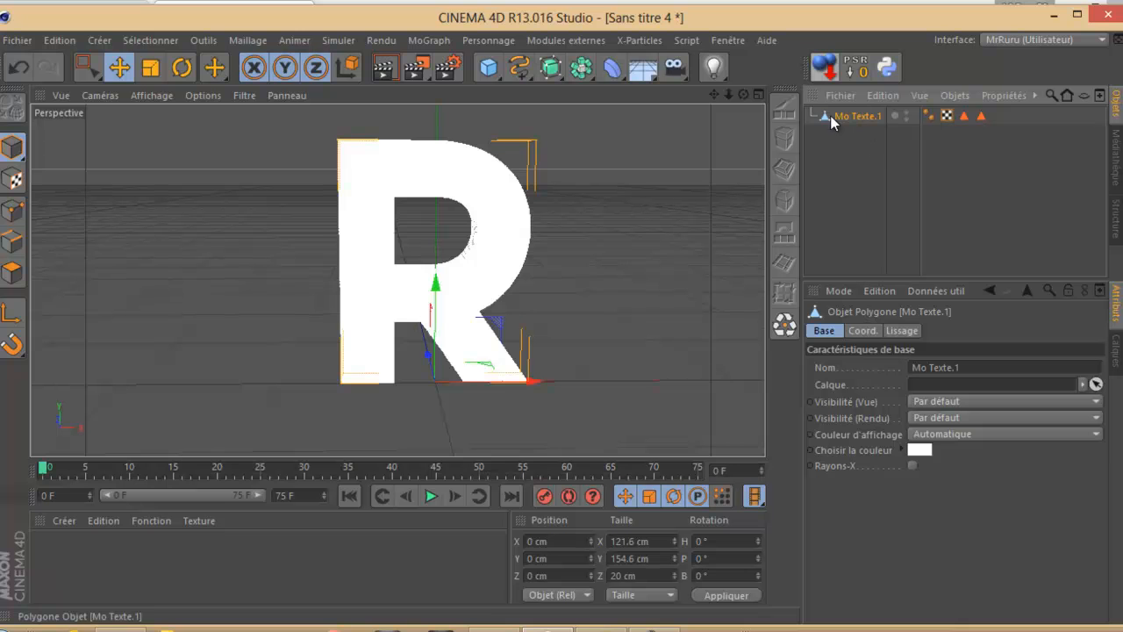
- Show the mesh lines on the shaded letter R and examine its subdivision density up close and from several angles
{"action": "left_click_drag", "start_coordinate": [741, 99], "coordinate": [552, 313]}
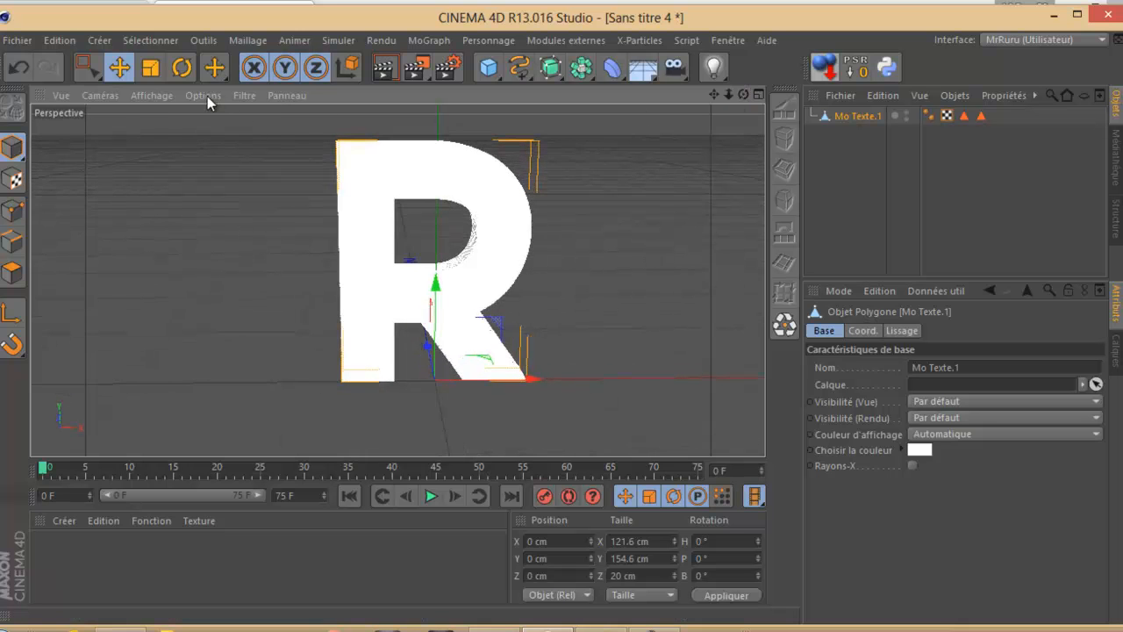
{"action": "left_click", "coordinate": [164, 97]}
{"action": "left_click", "coordinate": [215, 137]}
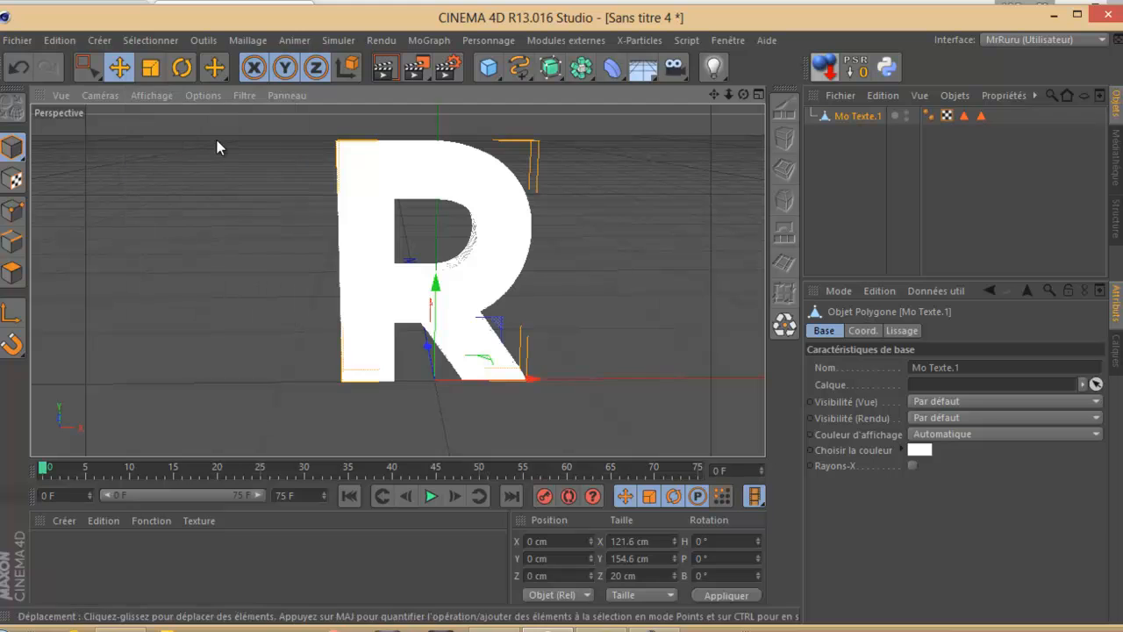
{"action": "left_click", "coordinate": [854, 201]}
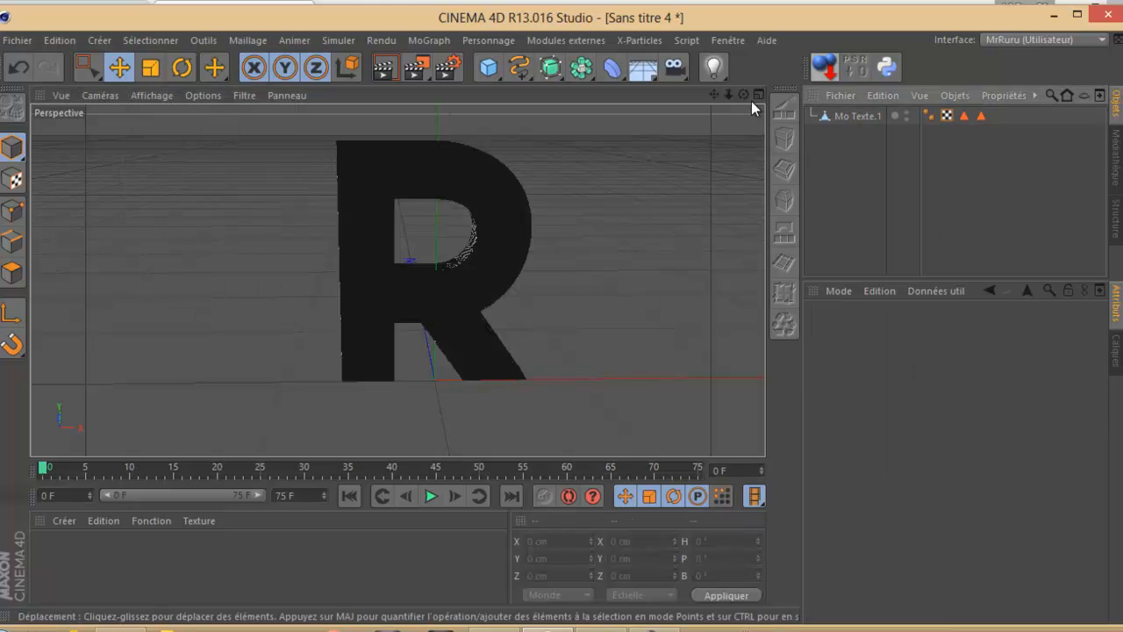
{"action": "mouse_move", "coordinate": [572, 323]}
{"action": "left_mouse_down", "text": "alt"}
{"action": "mouse_move", "coordinate": [550, 316]}
{"action": "mouse_move", "coordinate": [734, 103]}
{"action": "mouse_move", "coordinate": [585, 321]}
{"action": "mouse_move", "coordinate": [567, 321]}
{"action": "left_mouse_up", "text": "alt"}
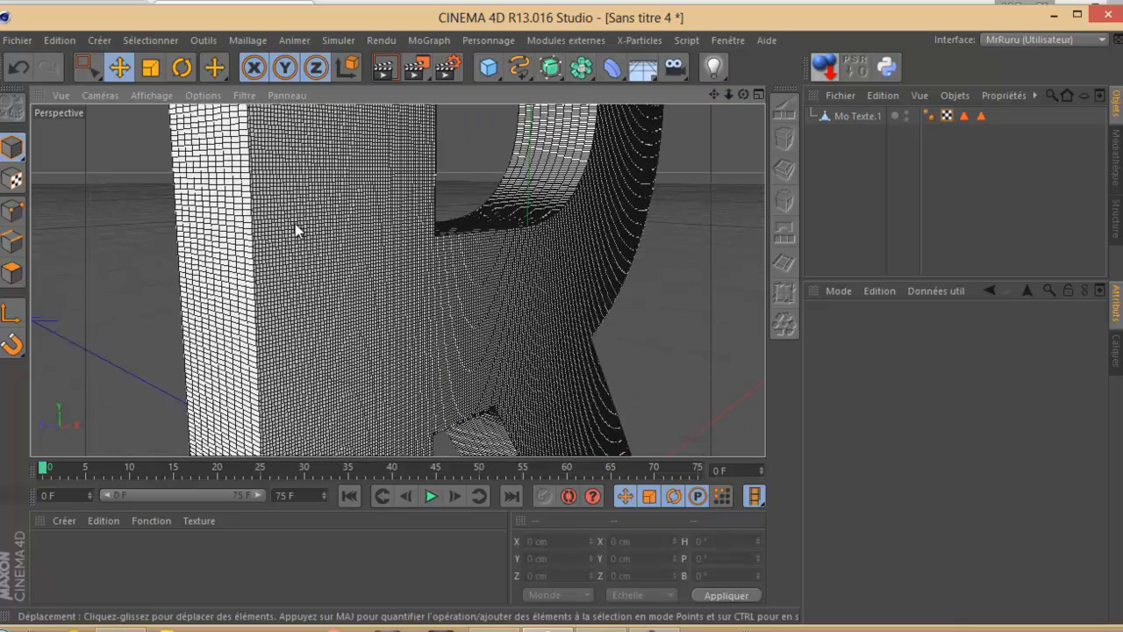
{"action": "left_click_drag", "start_coordinate": [729, 95], "coordinate": [558, 332]}
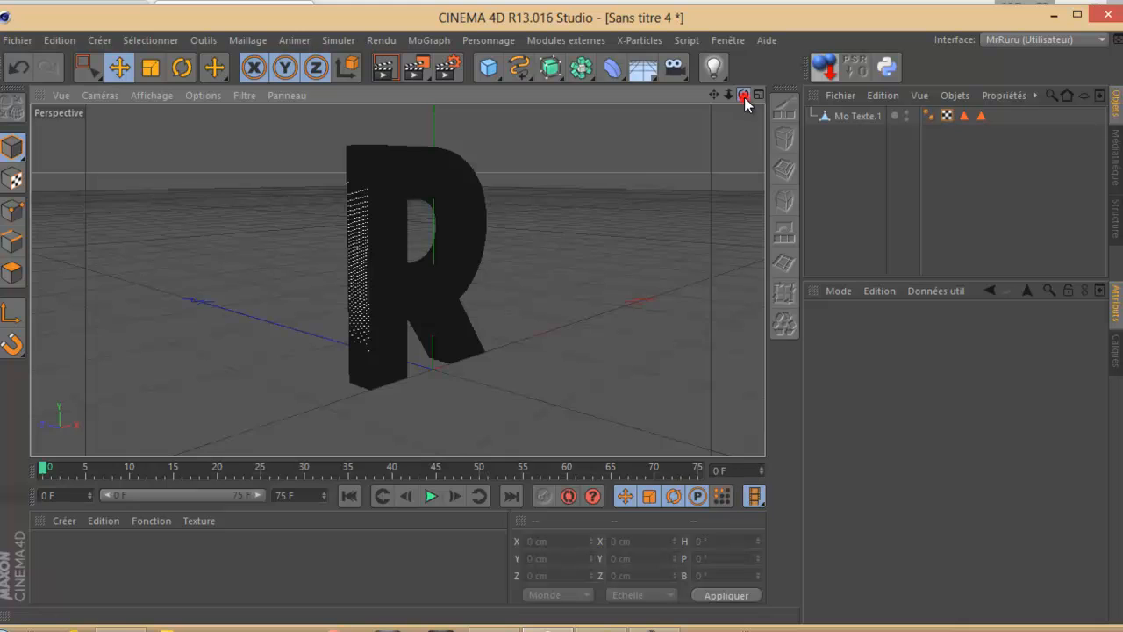
{"action": "left_click_drag", "start_coordinate": [745, 103], "coordinate": [562, 313]}
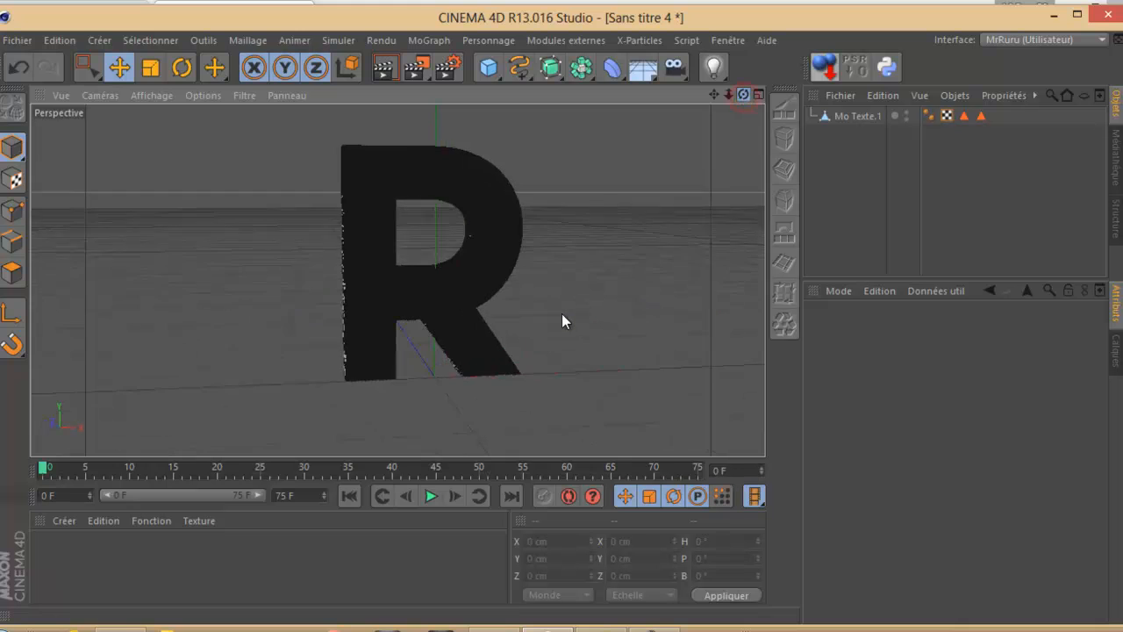
- Add a floor (Sol) and a background (Arrière plan) object to the scene
{"action": "left_click", "coordinate": [835, 118]}
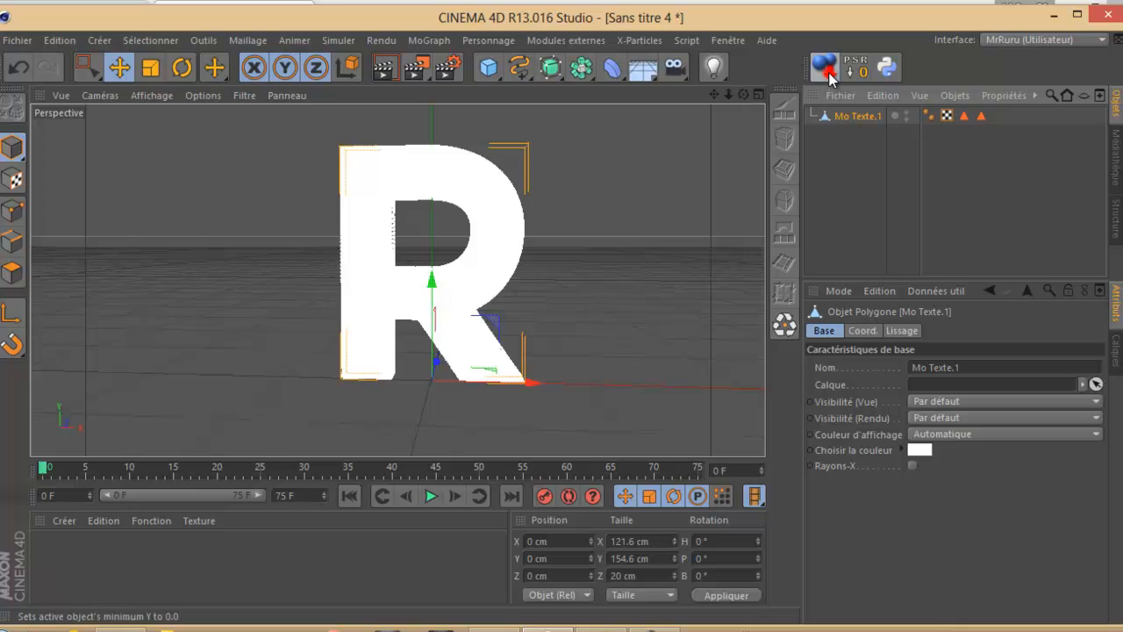
{"action": "left_click_drag", "start_coordinate": [740, 94], "coordinate": [647, 82]}
{"action": "left_click", "coordinate": [649, 76]}
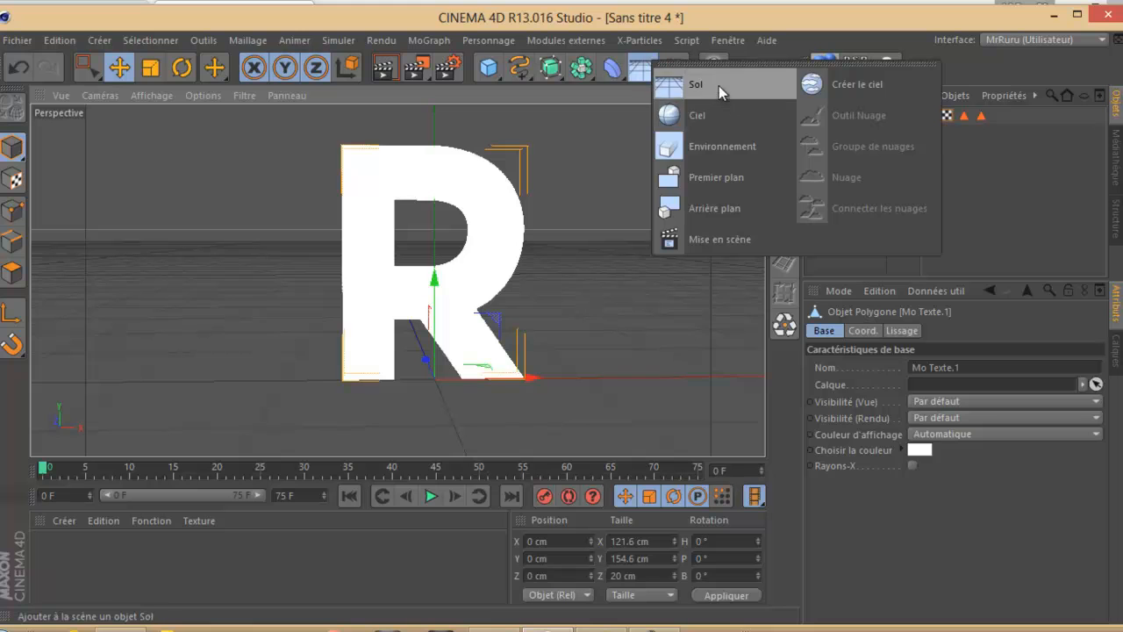
{"action": "left_click", "coordinate": [718, 85]}
{"action": "left_click", "coordinate": [646, 75]}
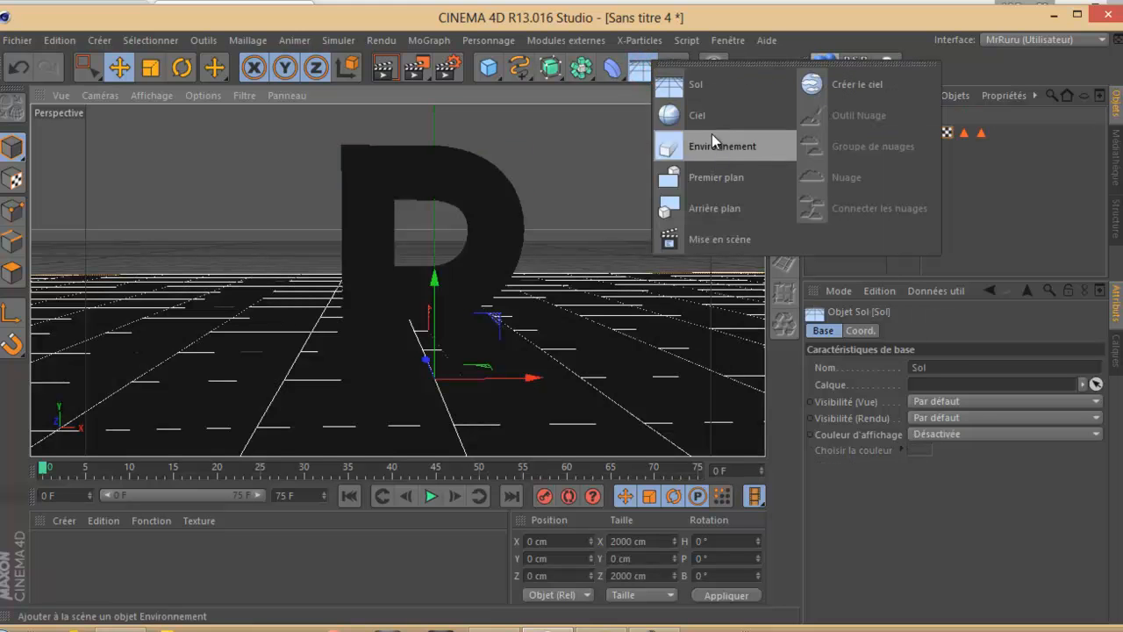
{"action": "left_click", "coordinate": [719, 216]}
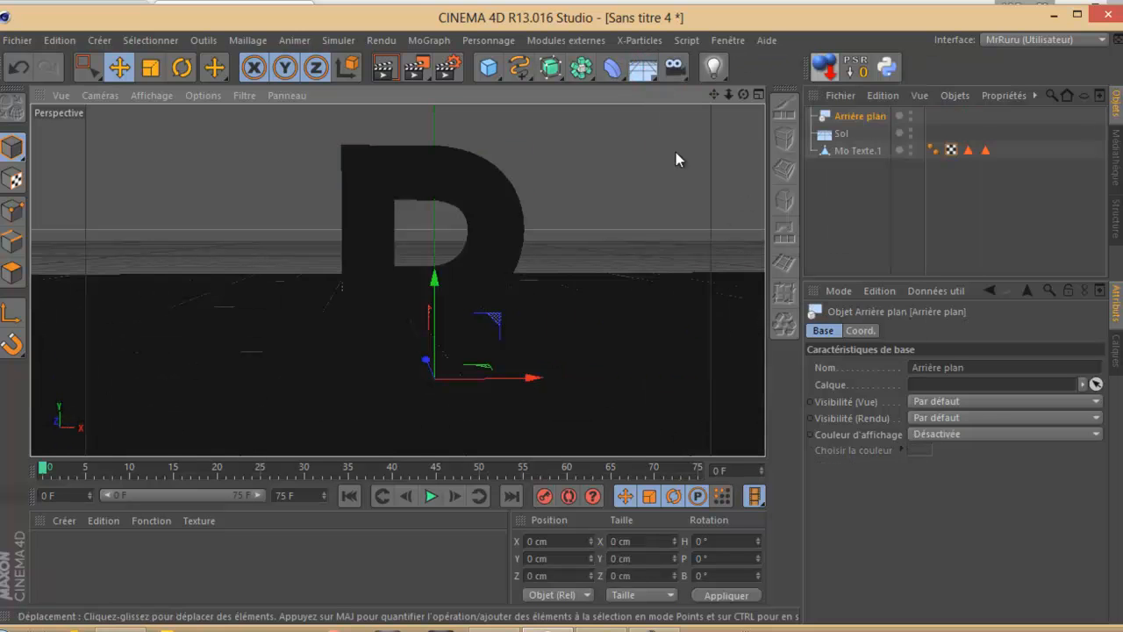
- Create a new material for the floor and background and disable its Spécularité channel
{"action": "double_click", "coordinate": [72, 557]}
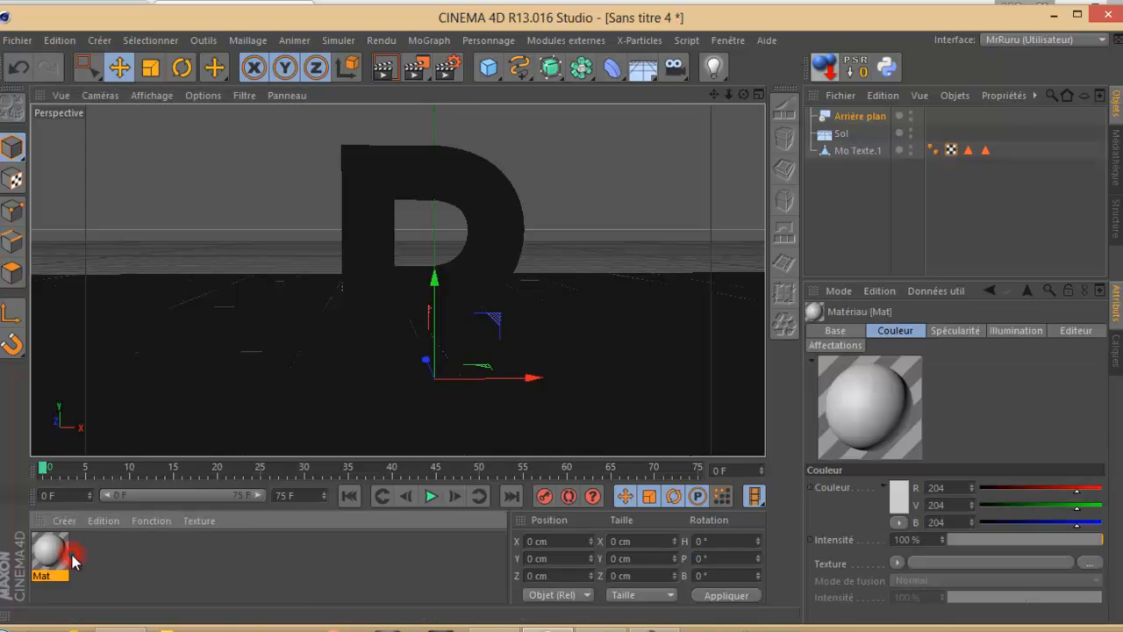
{"action": "double_click", "coordinate": [50, 556]}
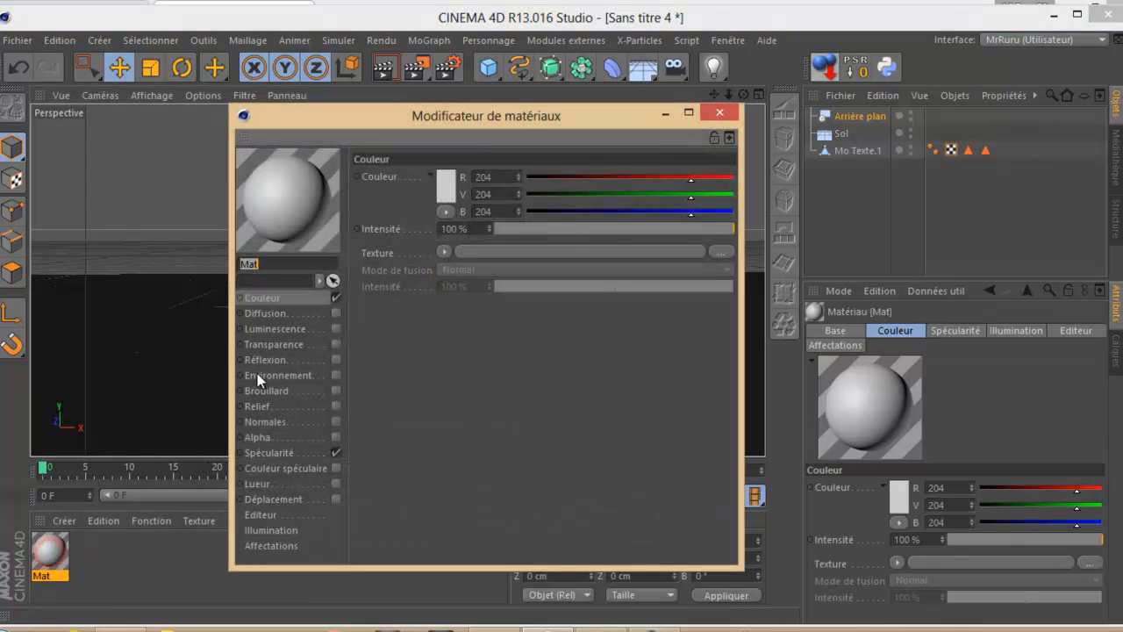
{"action": "left_click_drag", "start_coordinate": [377, 130], "coordinate": [277, 82]}
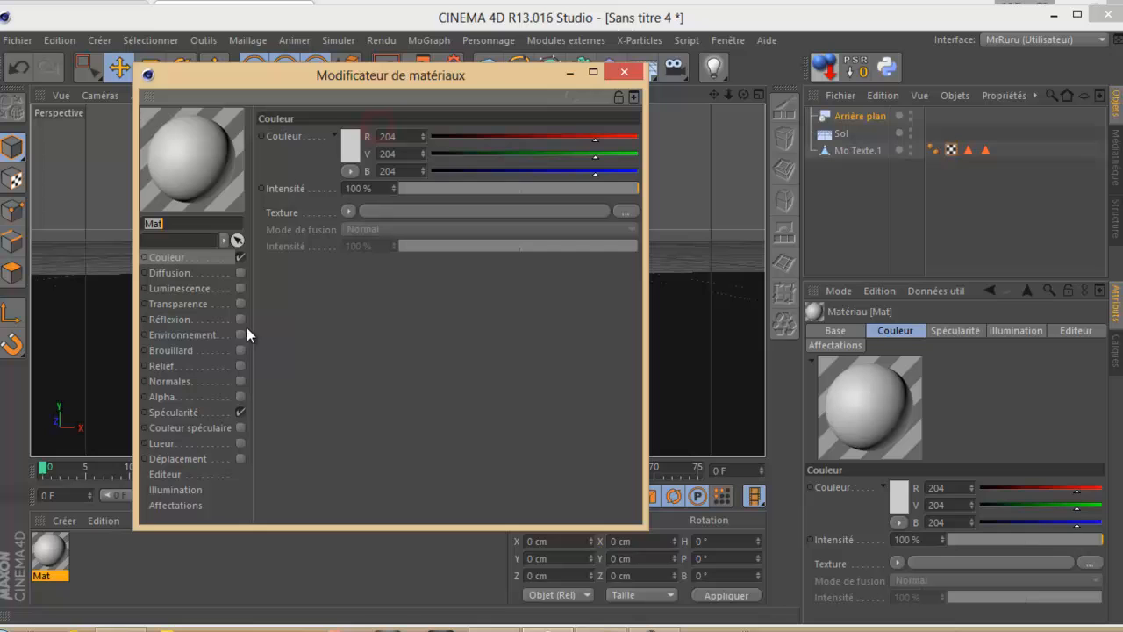
{"action": "left_click", "coordinate": [241, 409]}
{"action": "left_click", "coordinate": [188, 255]}
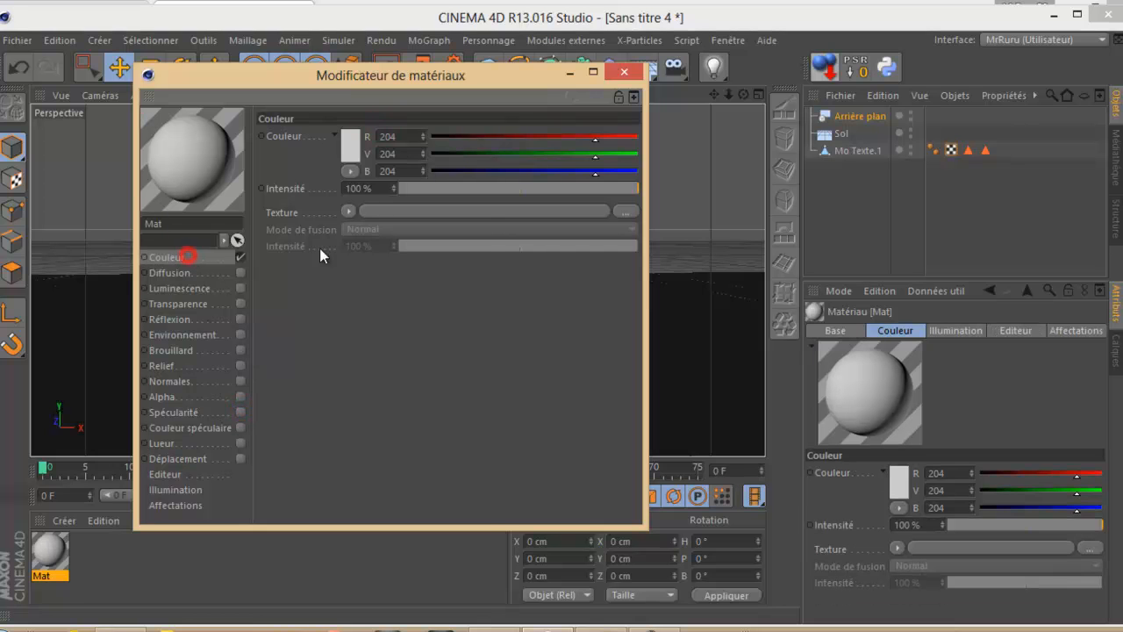
- Set the material's colour to dark grey, RGB 31, 31, 31, and apply it to both the floor and the background
{"action": "left_click", "coordinate": [348, 212]}
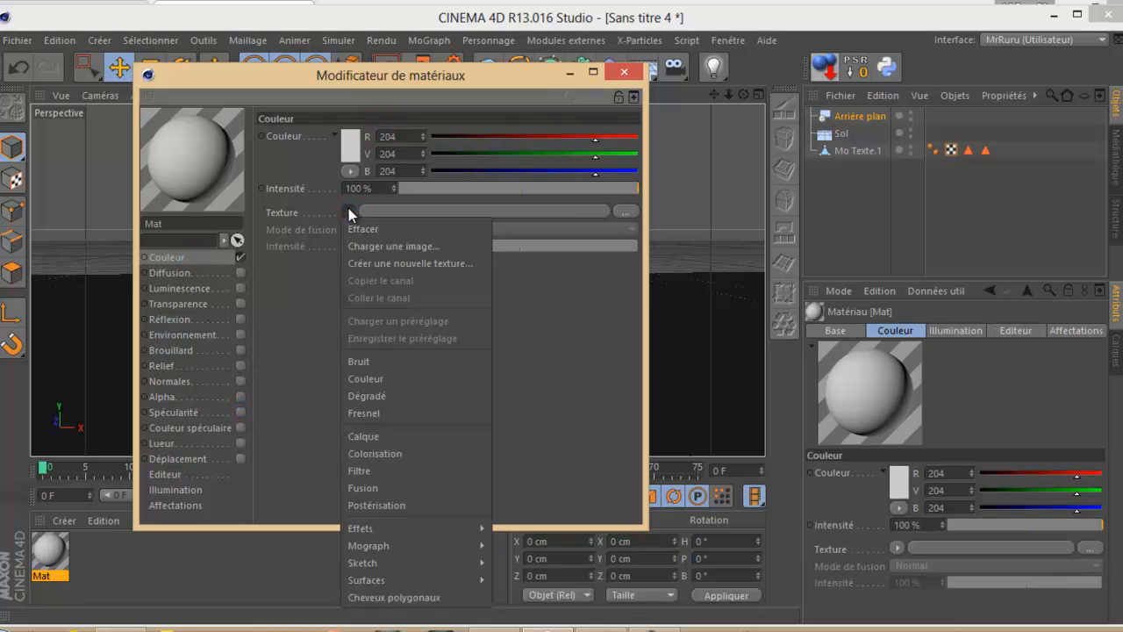
{"action": "left_click", "coordinate": [300, 306]}
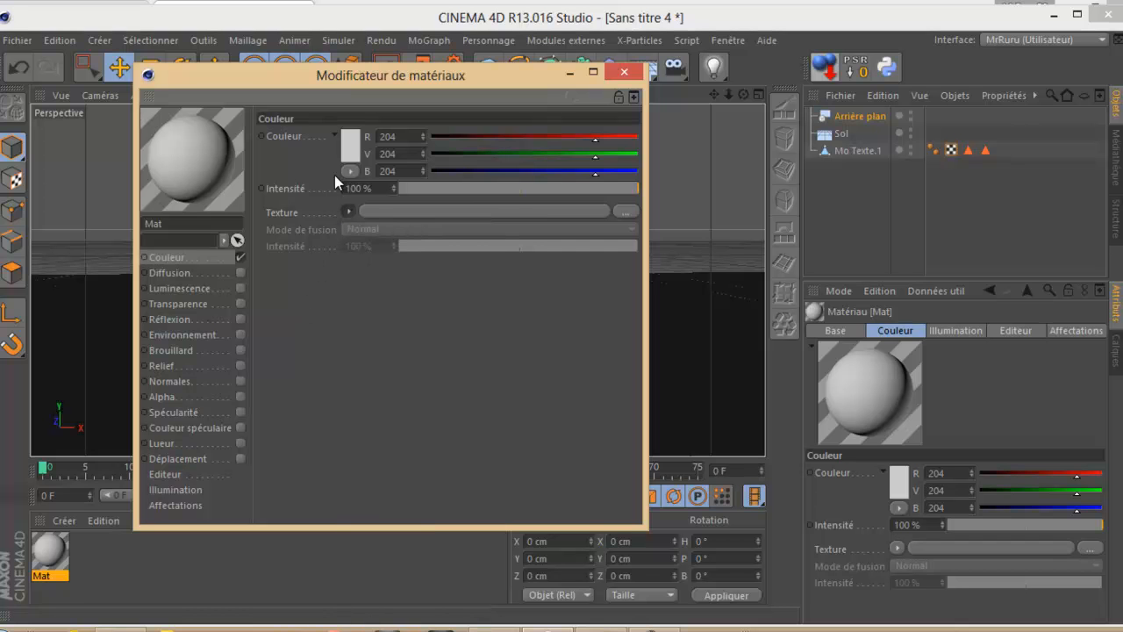
{"action": "left_click", "coordinate": [347, 154]}
{"action": "left_click_drag", "start_coordinate": [273, 151], "coordinate": [239, 172]}
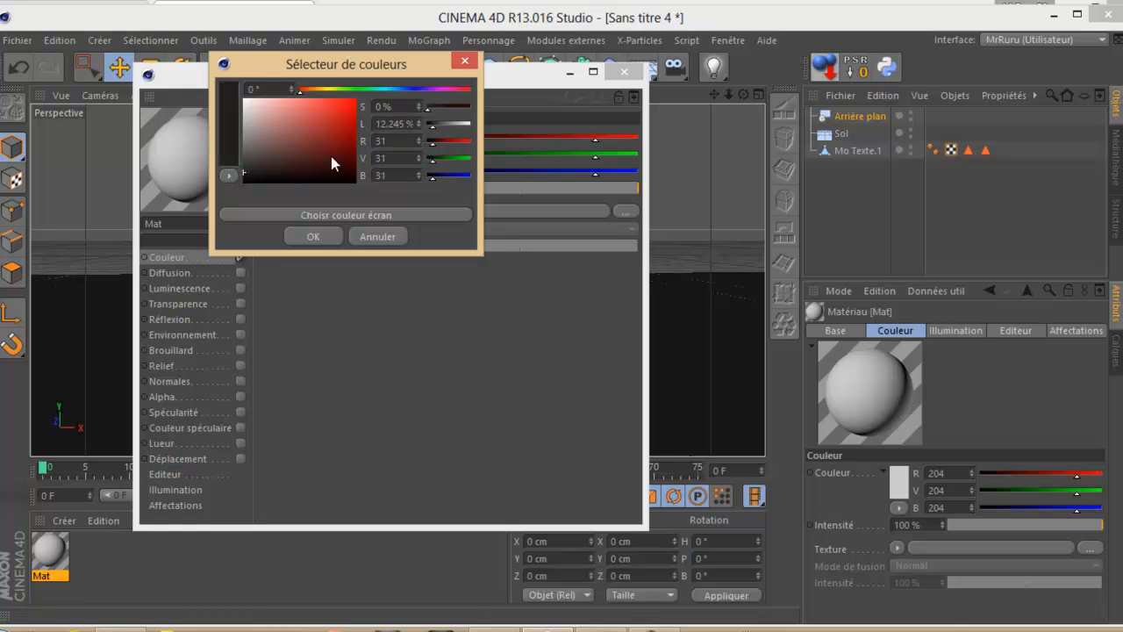
{"action": "left_click", "coordinate": [393, 89]}
{"action": "left_click_drag", "start_coordinate": [392, 89], "coordinate": [394, 89]}
{"action": "left_click", "coordinate": [333, 235]}
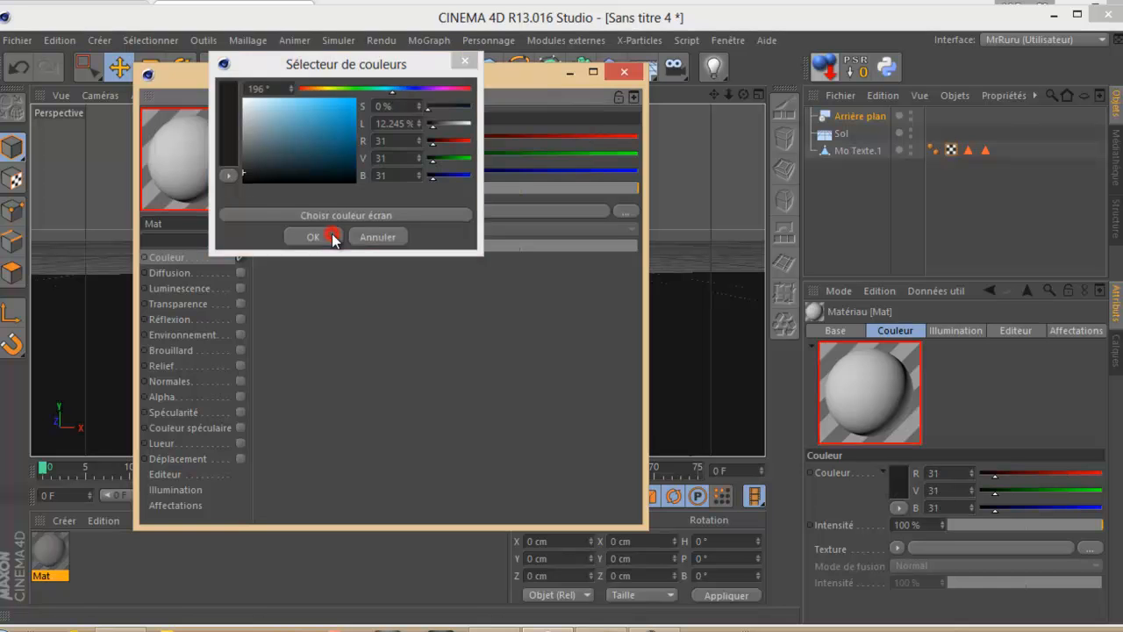
{"action": "left_click", "coordinate": [623, 72]}
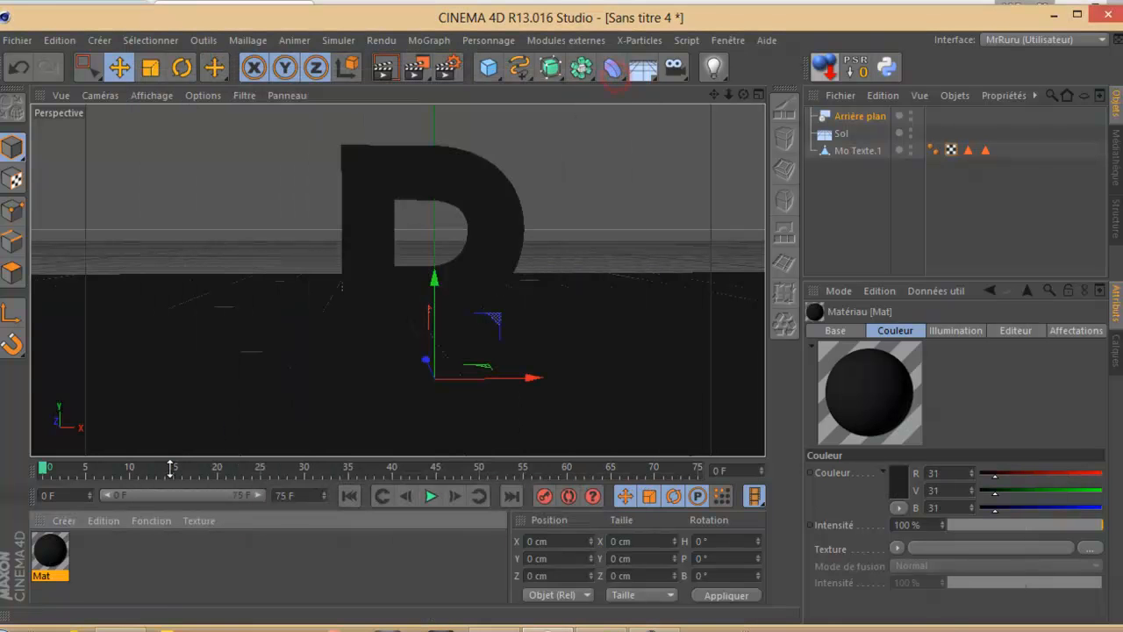
{"action": "left_click_drag", "start_coordinate": [358, 513], "coordinate": [847, 136]}
{"action": "left_click_drag", "start_coordinate": [935, 136], "coordinate": [933, 116], "text": "ctrl"}
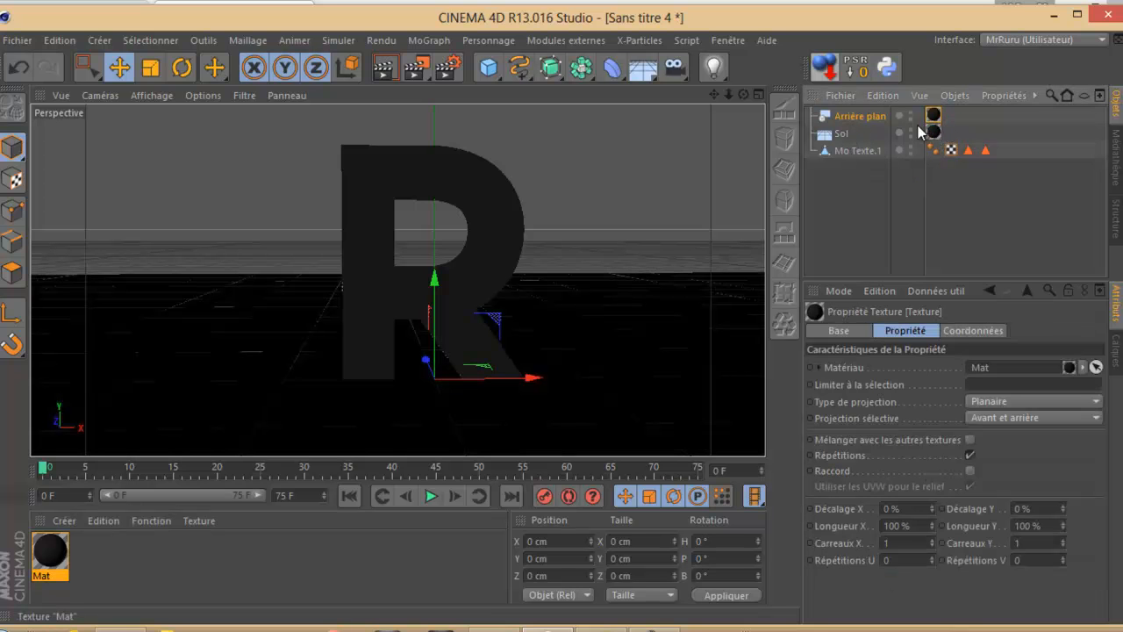
- Give the floor a Rendu tag with Composition avec le fond enabled, and render the view from an angle
{"action": "left_click", "coordinate": [845, 136]}
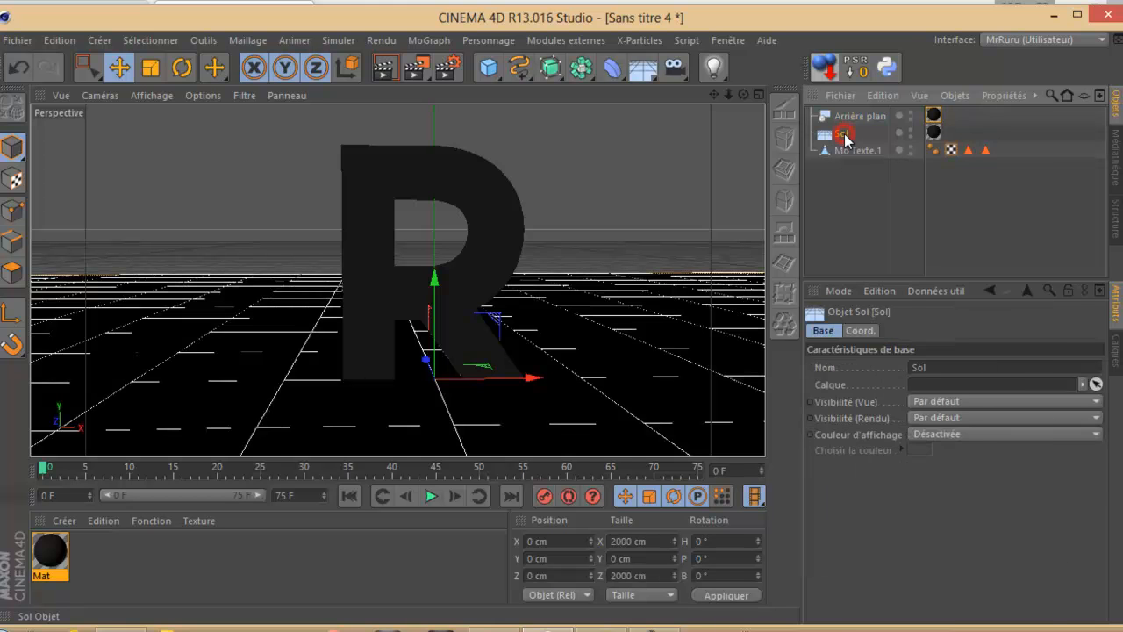
{"action": "right_click", "coordinate": [846, 136]}
{"action": "mouse_move", "coordinate": [931, 28]}
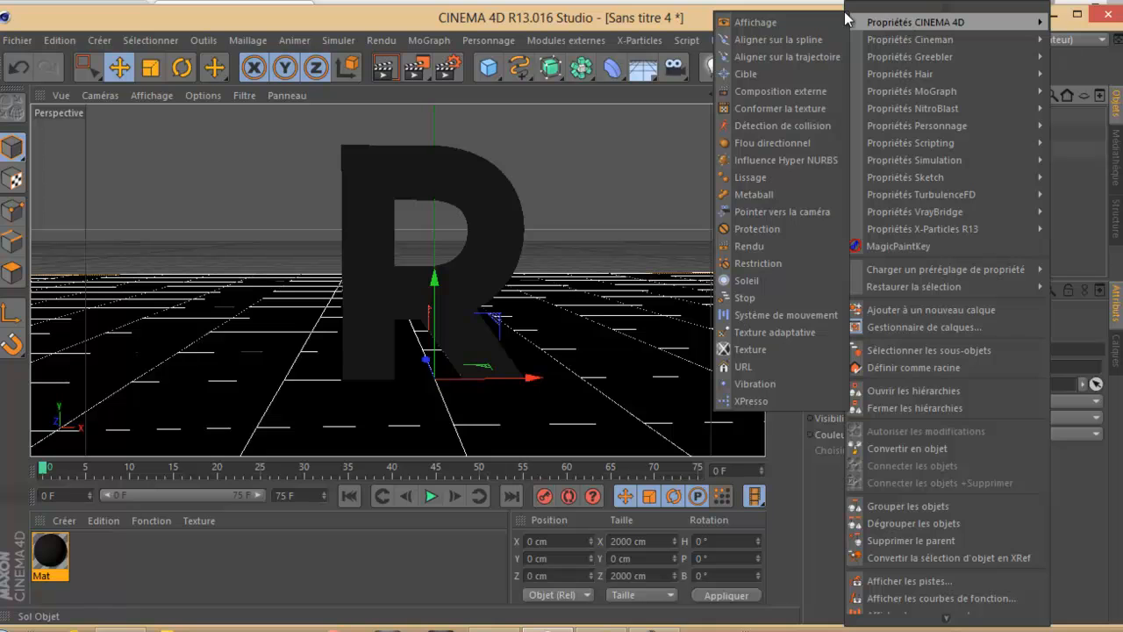
{"action": "left_click", "coordinate": [750, 246]}
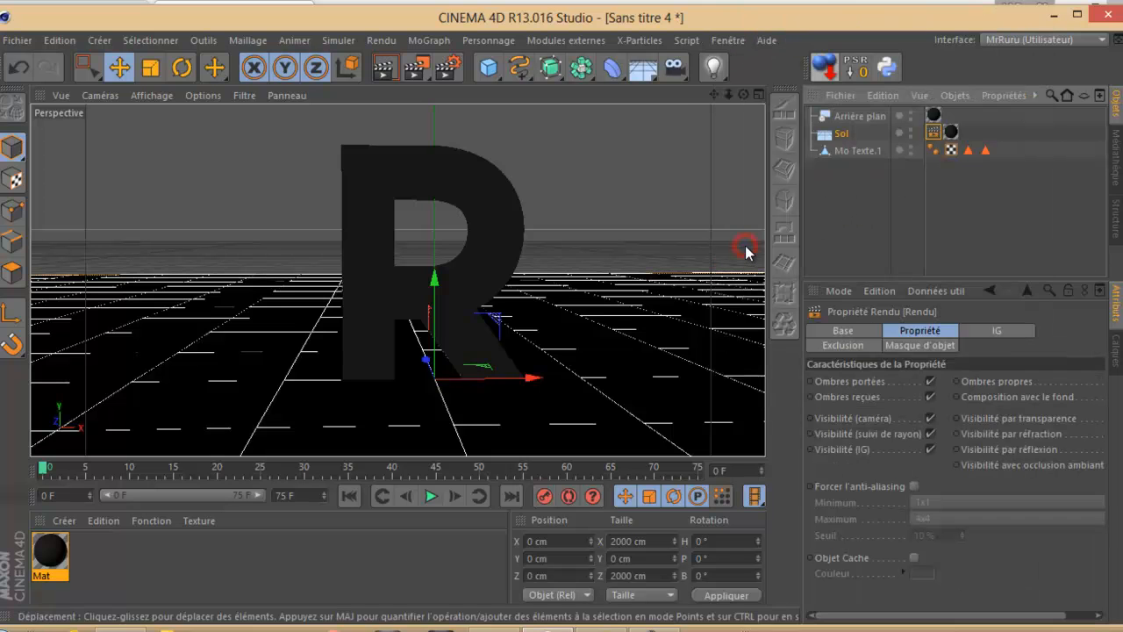
{"action": "left_click_drag", "start_coordinate": [926, 621], "coordinate": [1101, 614]}
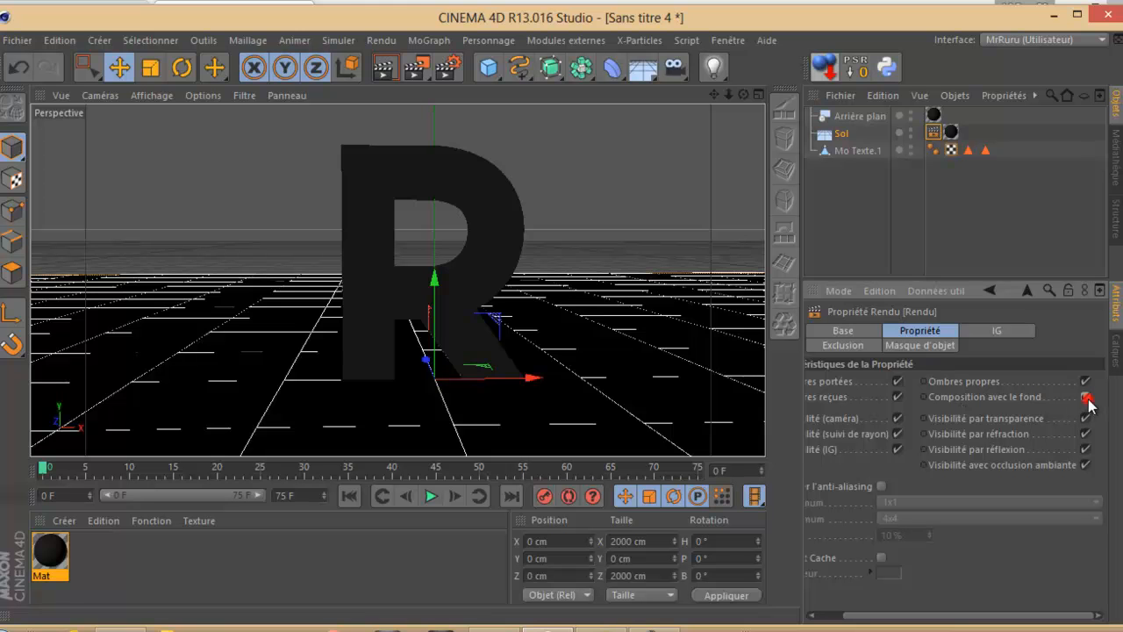
{"action": "left_click_drag", "start_coordinate": [742, 92], "coordinate": [567, 310]}
{"action": "left_click", "coordinate": [379, 65]}
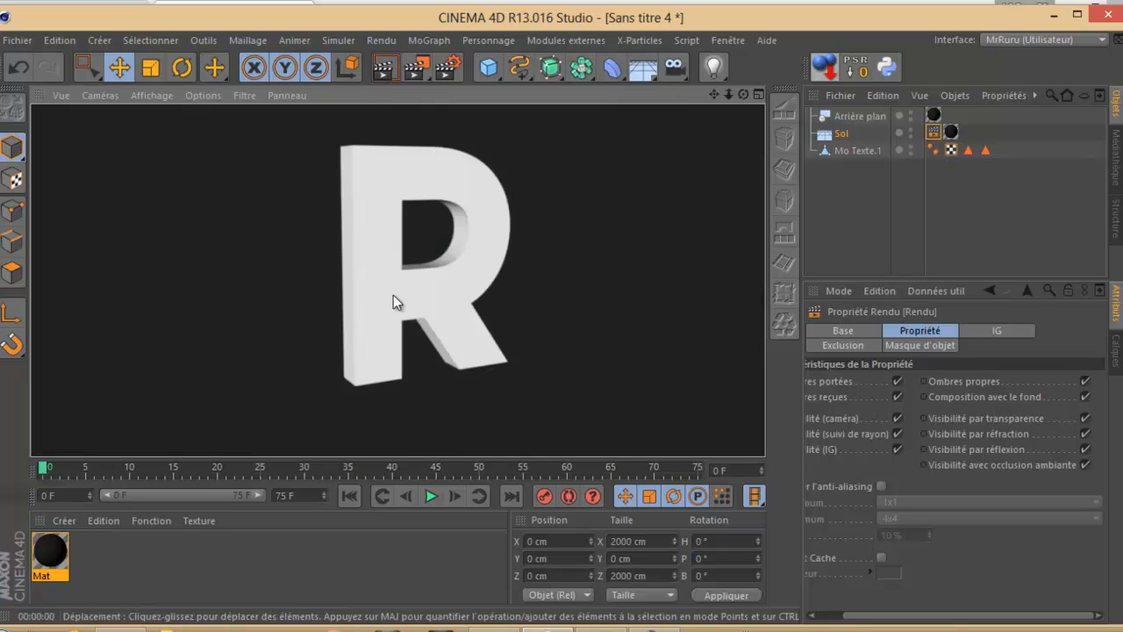
- Create a second material and turn off its Spécularité channel
{"action": "double_click", "coordinate": [96, 559]}
{"action": "double_click", "coordinate": [51, 556]}
{"action": "left_click_drag", "start_coordinate": [442, 112], "coordinate": [253, 47]}
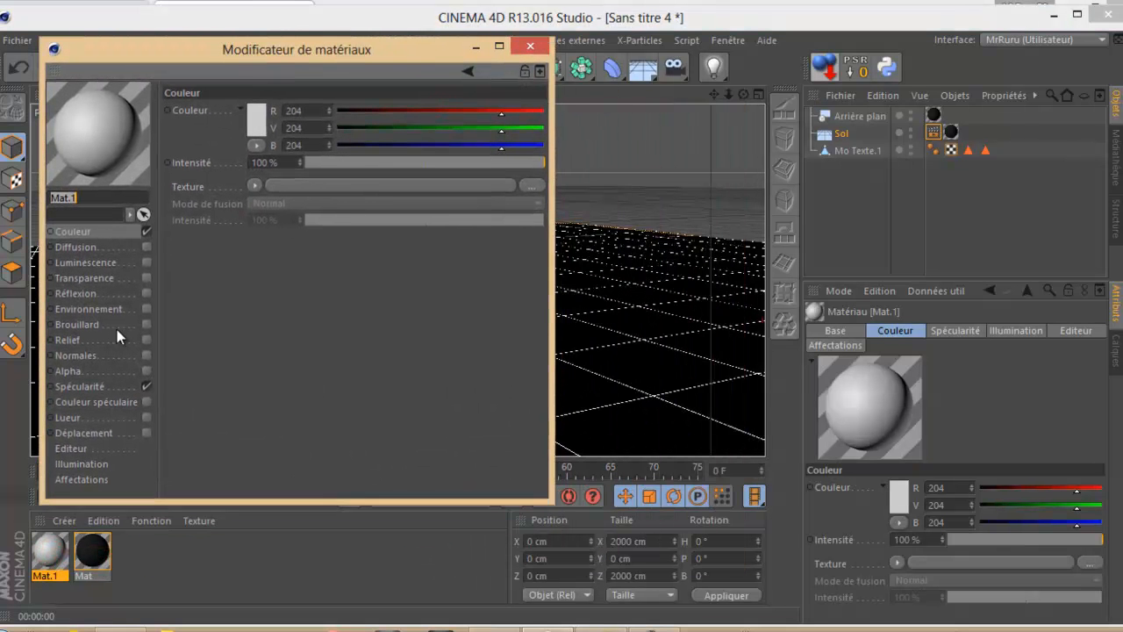
{"action": "left_click", "coordinate": [147, 386]}
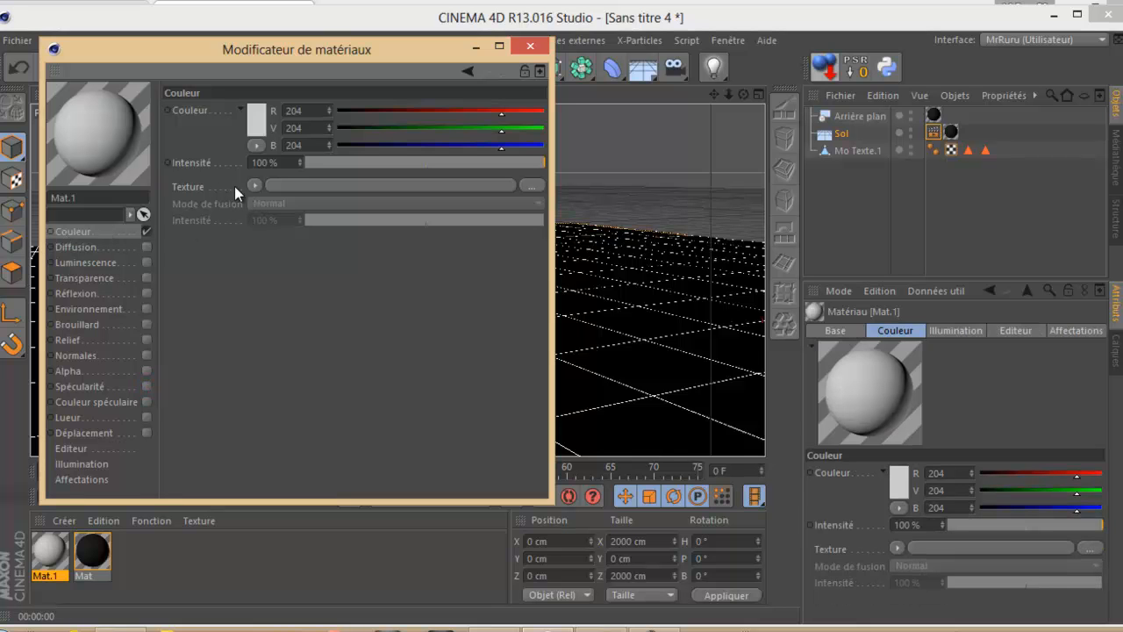
- Load Texture Red Rust.jpg from the métal folder as the second material's colour texture, without copying it to the project
{"action": "left_click", "coordinate": [532, 185]}
{"action": "left_click_drag", "start_coordinate": [521, 87], "coordinate": [893, 50]}
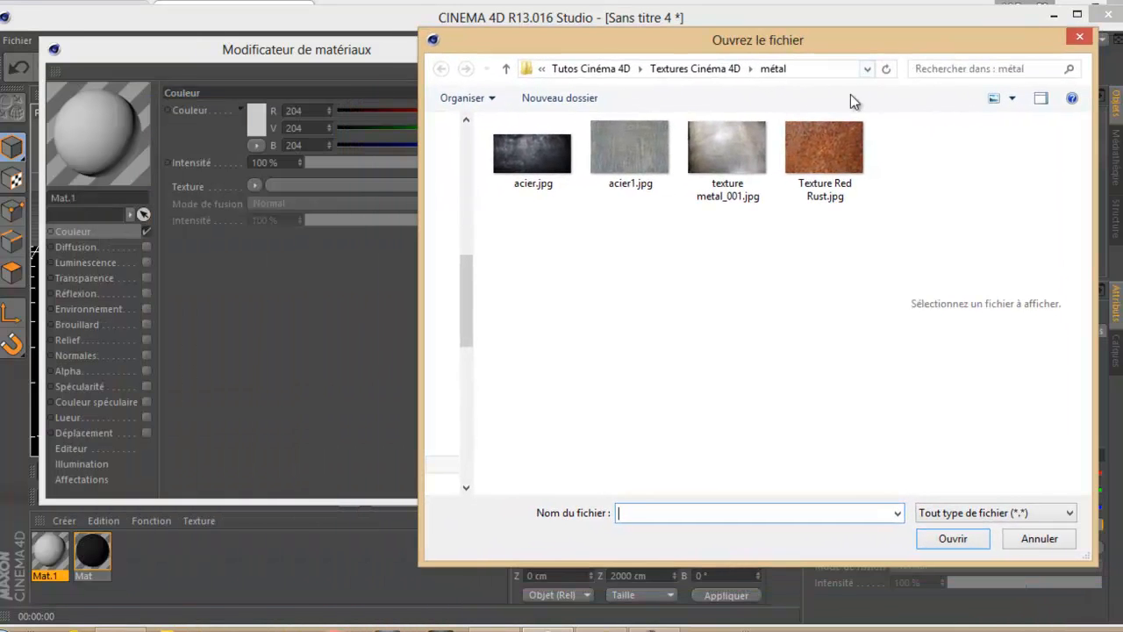
{"action": "left_click", "coordinate": [819, 152]}
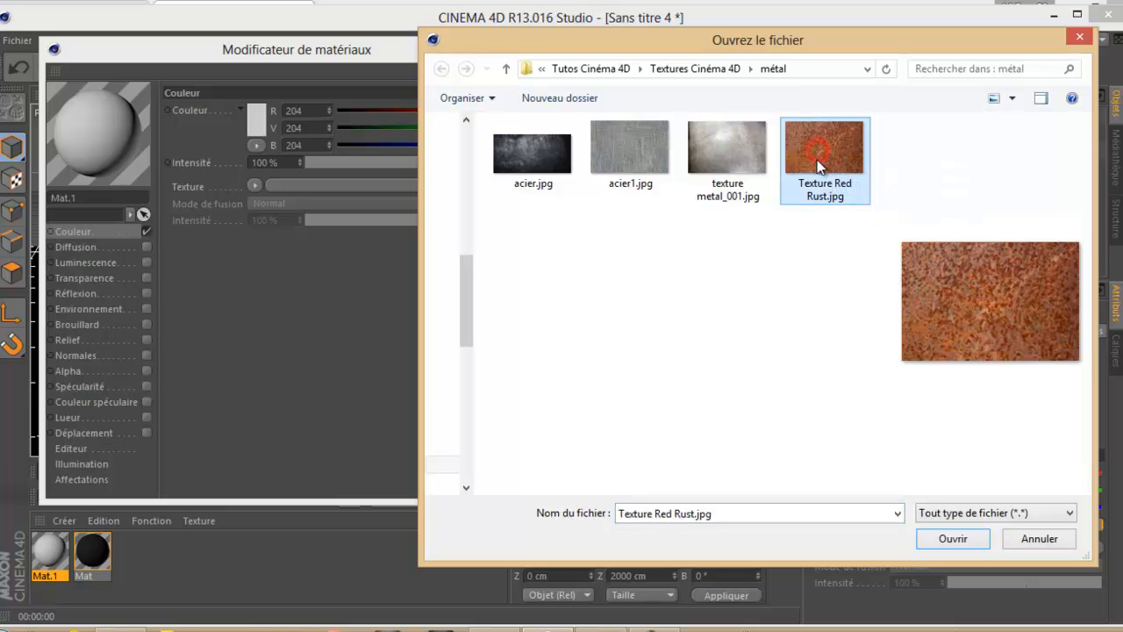
{"action": "left_click", "coordinate": [952, 539]}
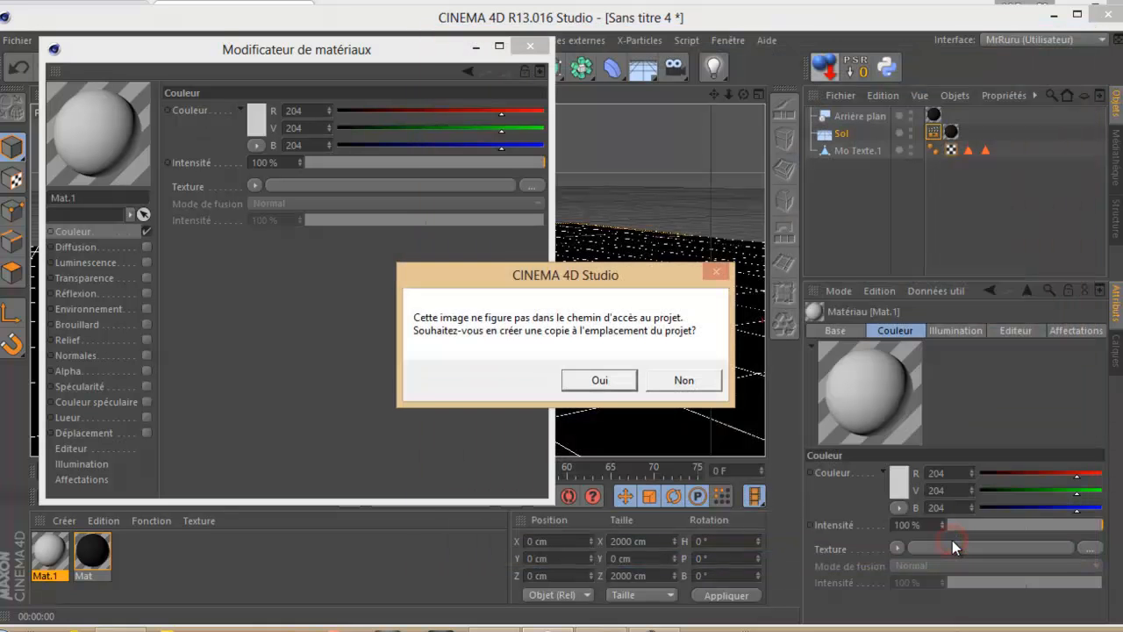
{"action": "left_click", "coordinate": [689, 387]}
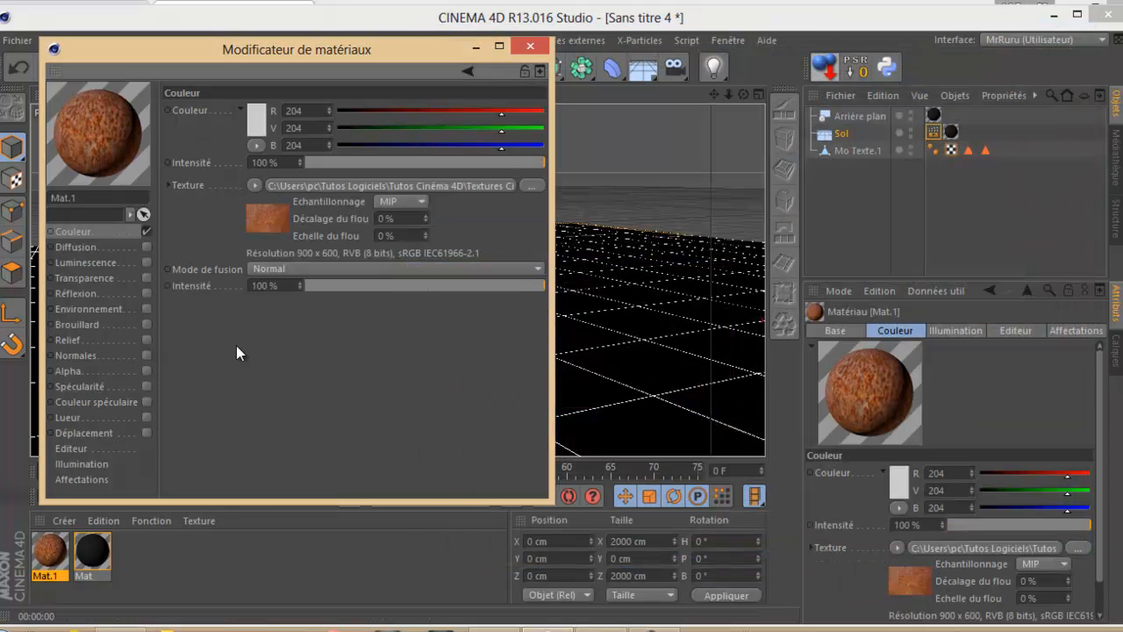
- Enable the rust material's Relief channel and load Texture Red Rust.jpg as its texture, without copying it to the project
{"action": "left_click", "coordinate": [146, 341]}
{"action": "left_click", "coordinate": [537, 149]}
{"action": "left_click", "coordinate": [829, 158]}
{"action": "left_click", "coordinate": [956, 540]}
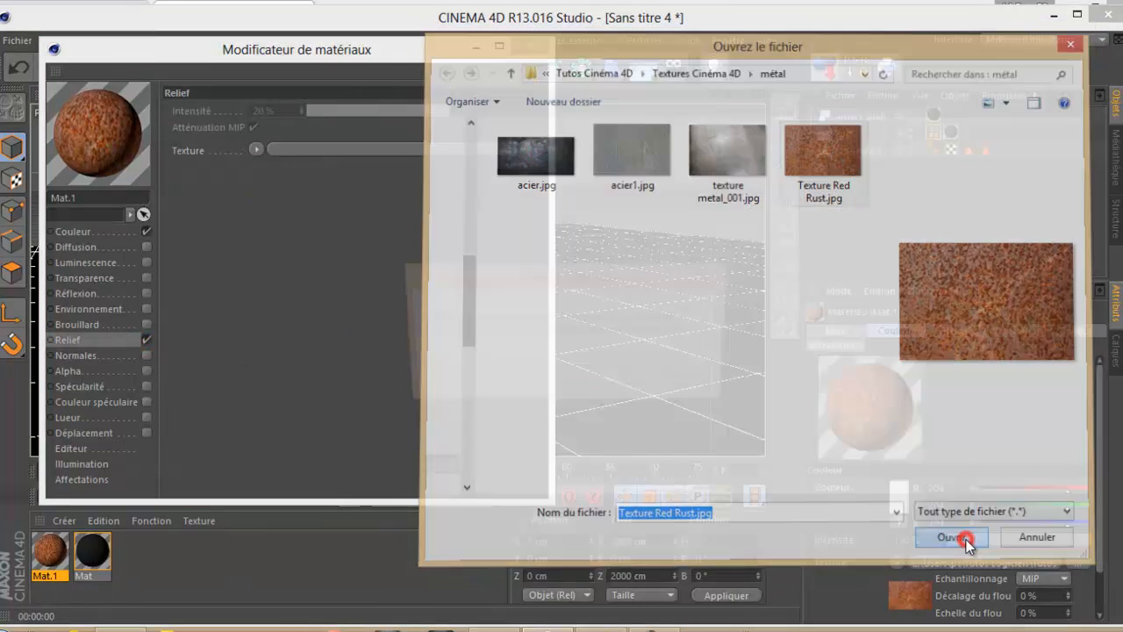
{"action": "left_click", "coordinate": [685, 380]}
- Set the Relief intensity of the rust material to -200 % and close the material editor
{"action": "left_click", "coordinate": [262, 111]}
{"action": "type", "text": "-200"}
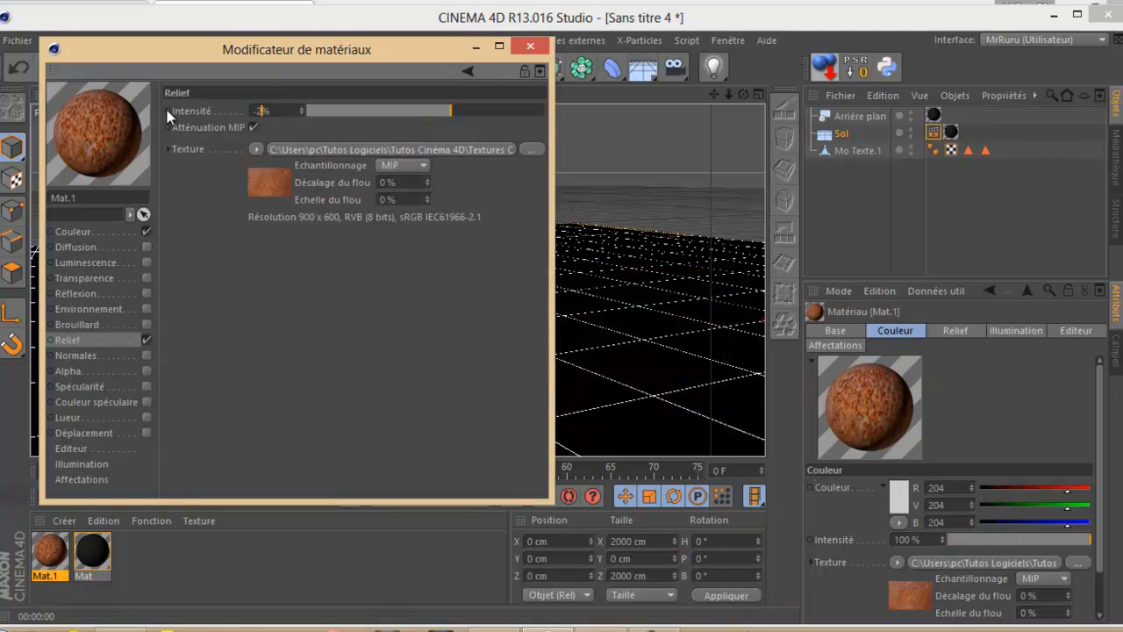
{"action": "key", "text": "Return"}
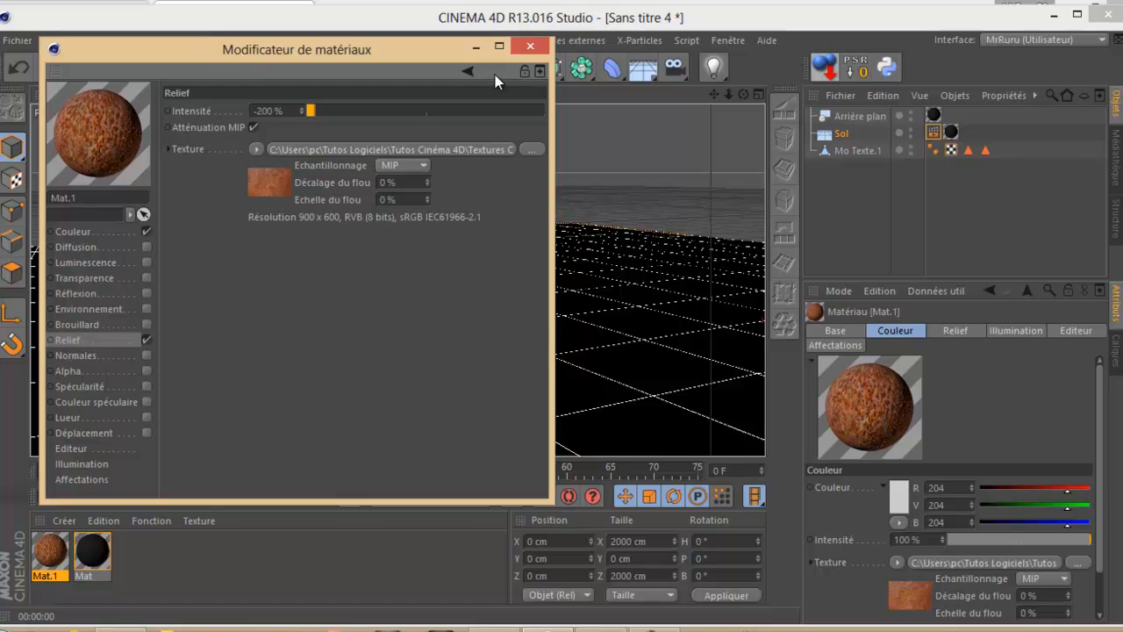
{"action": "left_click", "coordinate": [529, 47]}
- Apply the rust material to the letter R and render the view
{"action": "left_click_drag", "start_coordinate": [55, 553], "coordinate": [436, 367]}
{"action": "left_click_drag", "start_coordinate": [378, 239], "coordinate": [378, 239]}
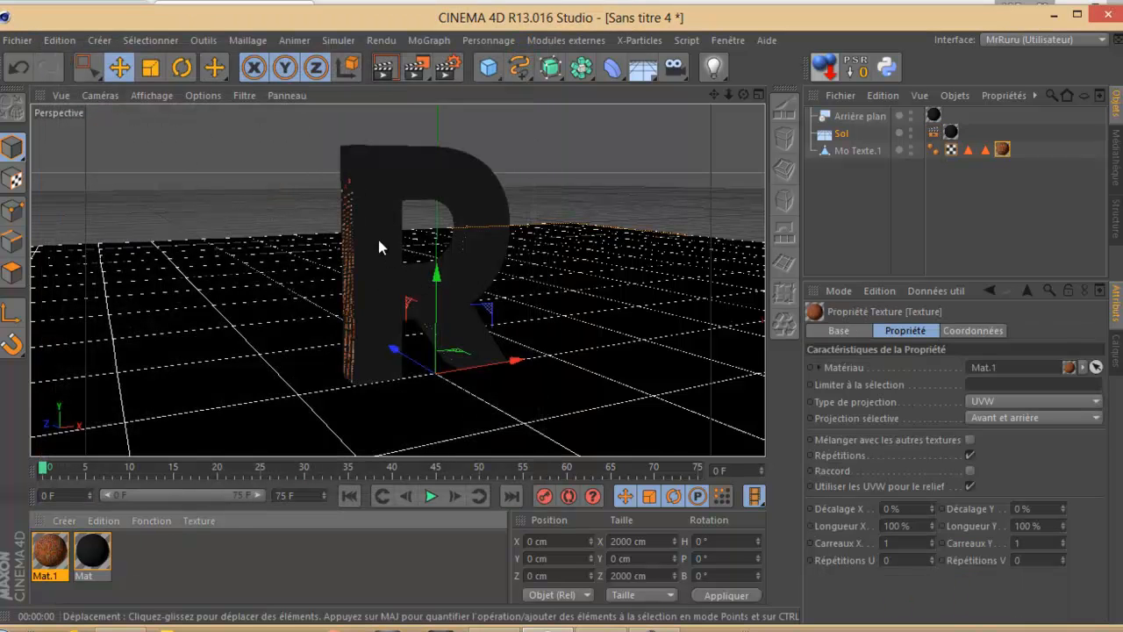
{"action": "left_click", "coordinate": [386, 69]}
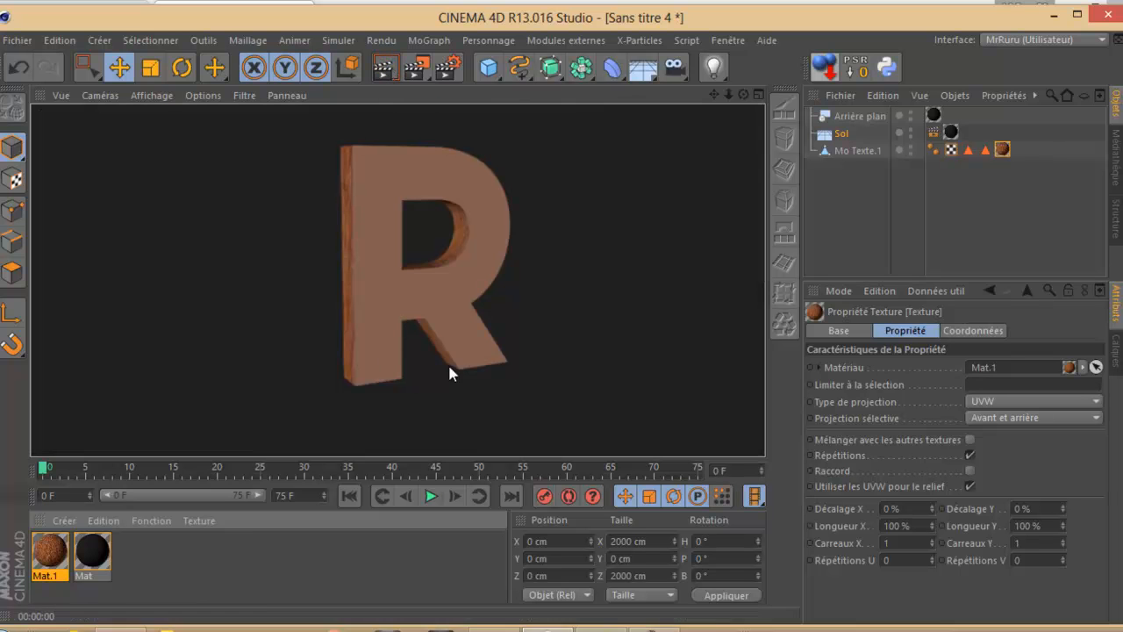
- Set the projection type of the letter's rust texture tag to Cubique
{"action": "left_click", "coordinate": [1024, 401]}
{"action": "left_click", "coordinate": [1019, 468]}
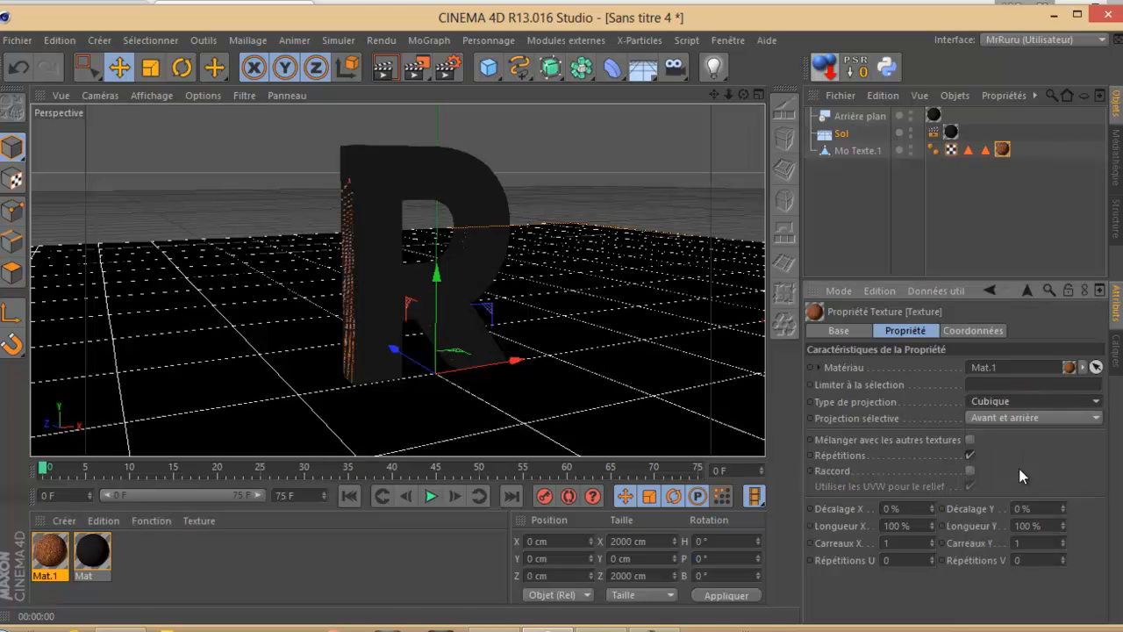
{"action": "double_click", "coordinate": [1003, 151]}
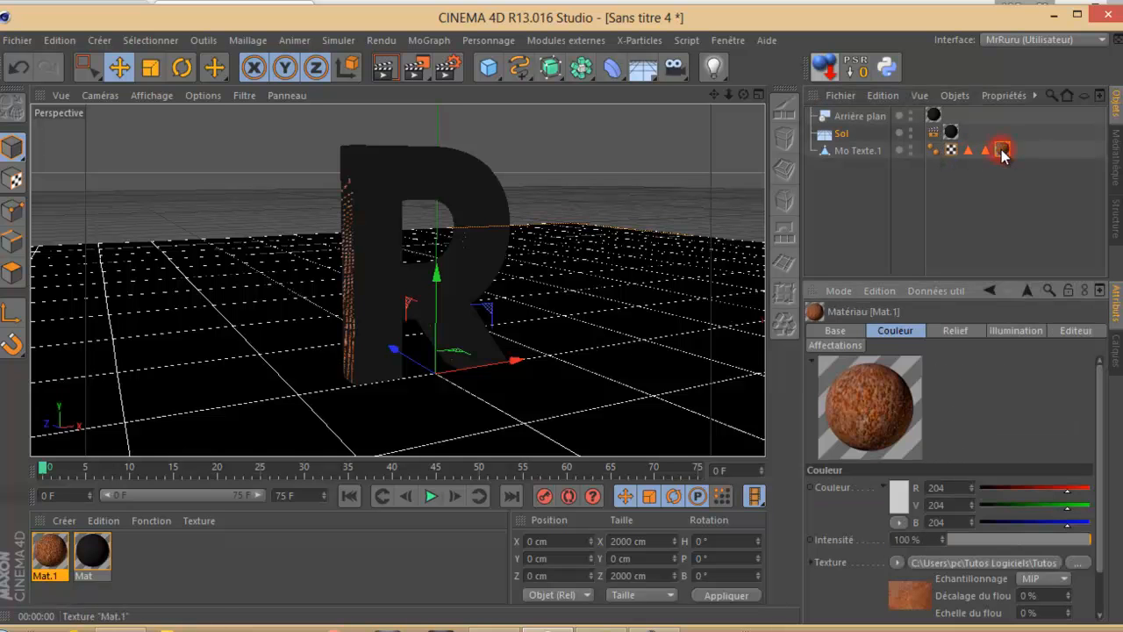
{"action": "left_click", "coordinate": [858, 151], "text": "ctrl"}
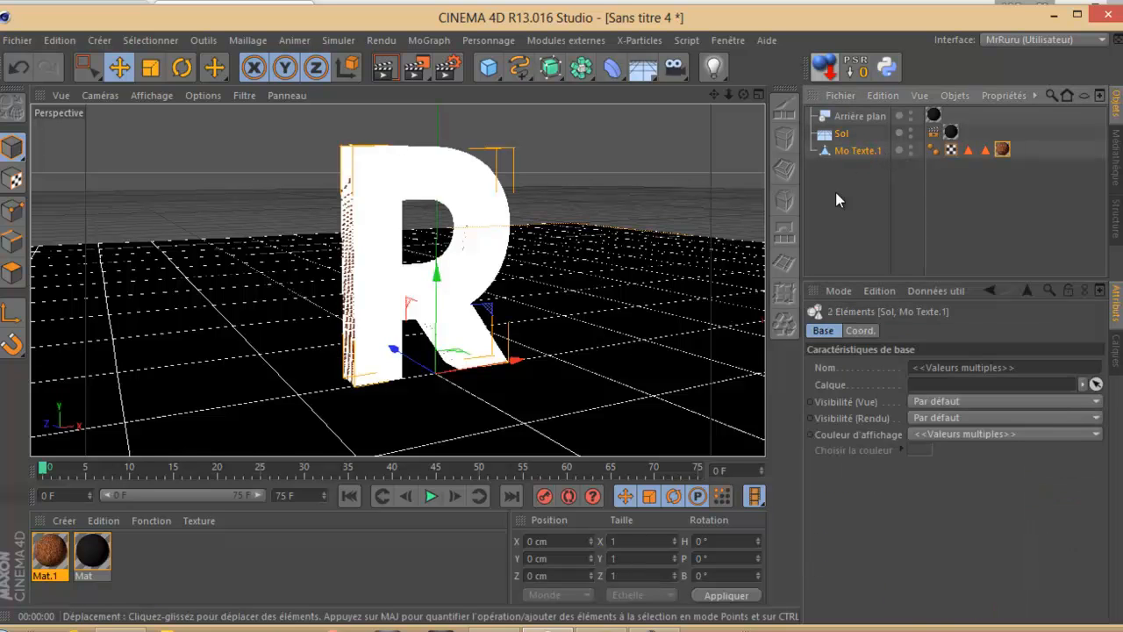
{"action": "left_click", "coordinate": [883, 202]}
{"action": "left_click", "coordinate": [1000, 153]}
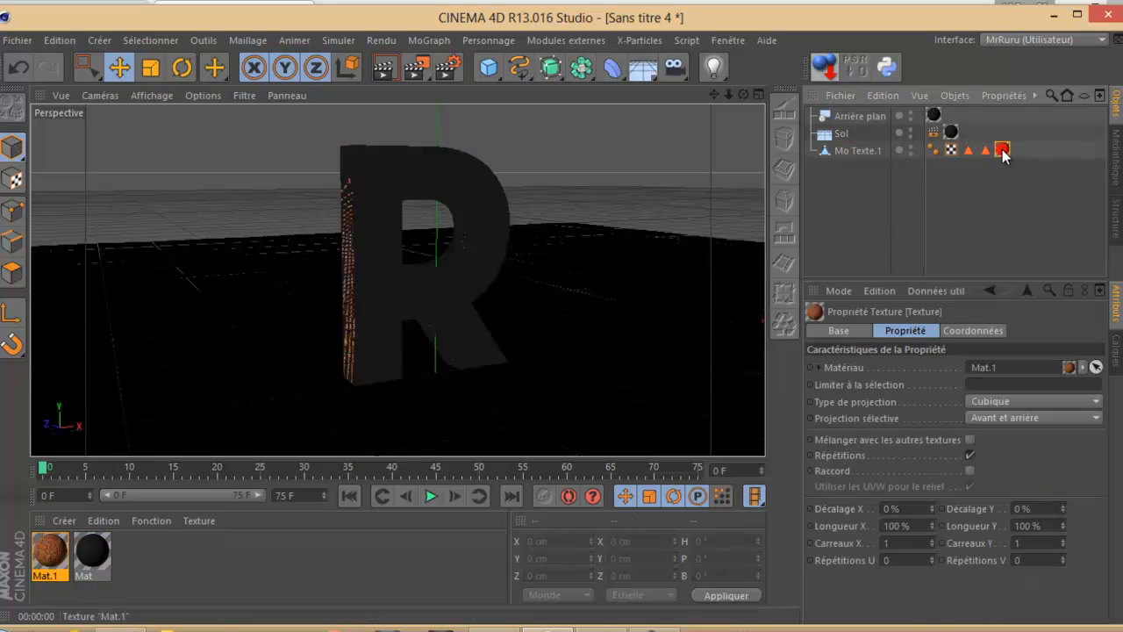
- In texture mode, raise the cubic projection of Mo Texte.1 around the letter and scale it down uniformly
{"action": "left_click", "coordinate": [837, 147]}
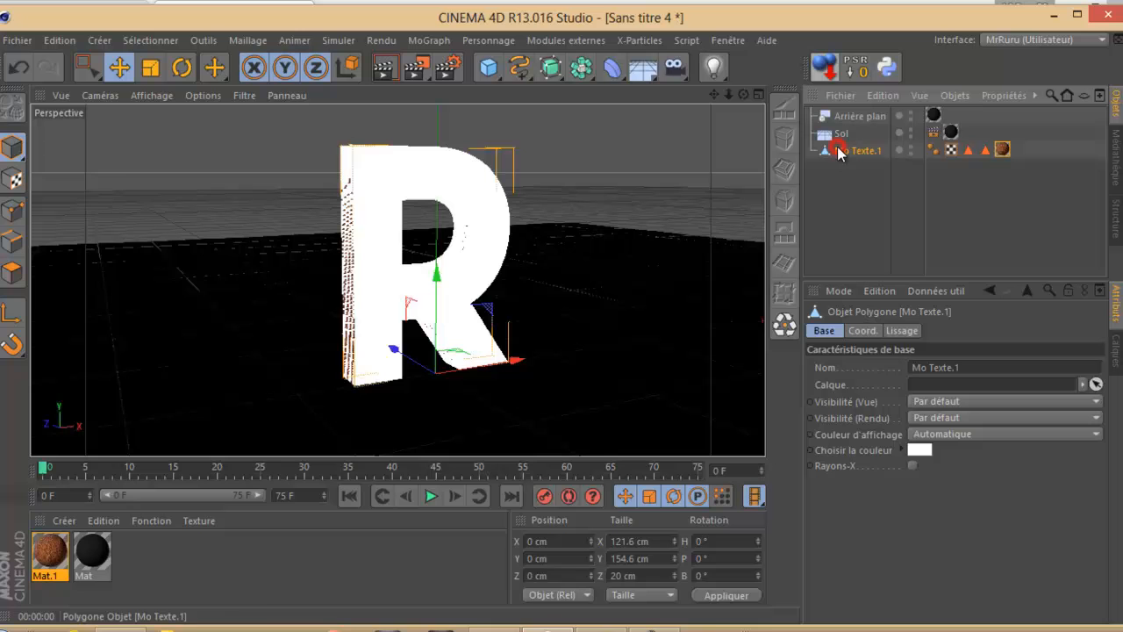
{"action": "left_click", "coordinate": [12, 179]}
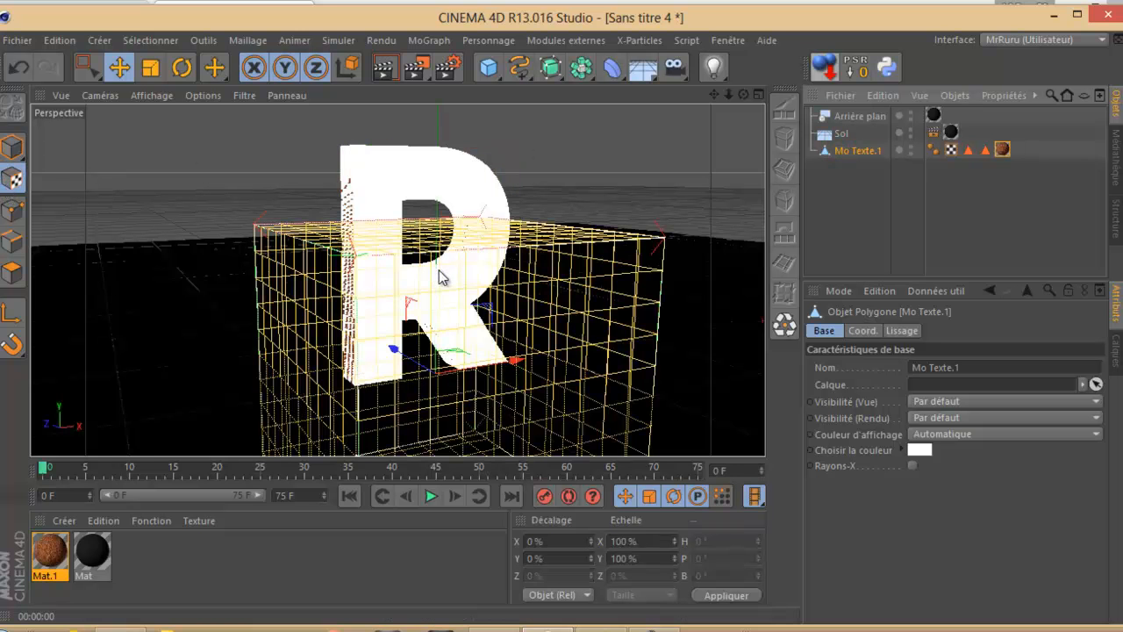
{"action": "left_click_drag", "start_coordinate": [436, 265], "coordinate": [437, 134]}
{"action": "mouse_move", "coordinate": [579, 333]}
{"action": "left_mouse_down", "text": "alt"}
{"action": "mouse_move", "coordinate": [572, 319]}
{"action": "mouse_move", "coordinate": [524, 321]}
{"action": "mouse_move", "coordinate": [563, 320]}
{"action": "left_mouse_up", "text": "alt"}
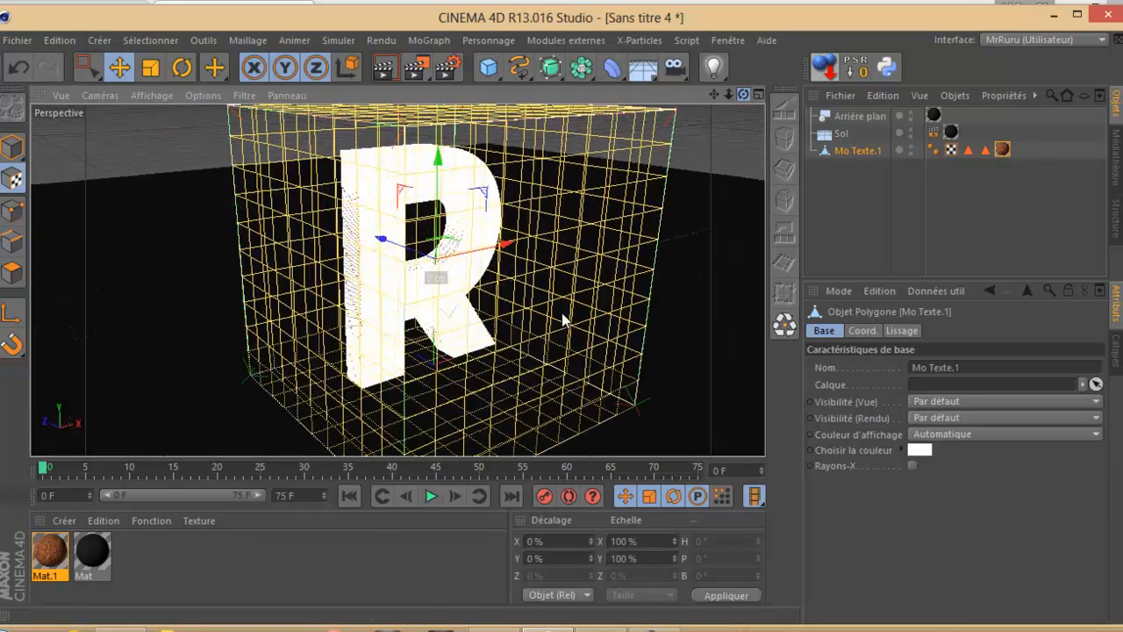
{"action": "left_click", "coordinate": [149, 67]}
{"action": "left_click_drag", "start_coordinate": [191, 193], "coordinate": [61, 216]}
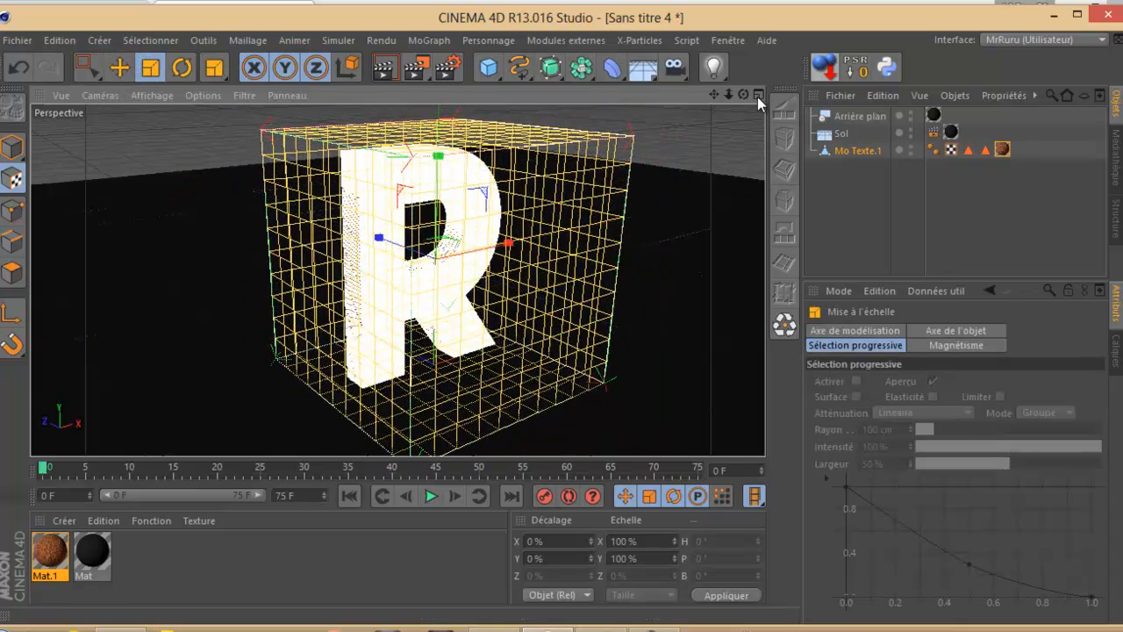
- Deselect the letter and render the view to check the adjusted rust texture
{"action": "mouse_move", "coordinate": [558, 325]}
{"action": "left_mouse_down", "text": "alt"}
{"action": "mouse_move", "coordinate": [539, 313]}
{"action": "mouse_move", "coordinate": [574, 321]}
{"action": "left_mouse_up", "text": "alt"}
{"action": "left_click", "coordinate": [374, 69]}
{"action": "left_click_drag", "start_coordinate": [745, 95], "coordinate": [564, 313]}
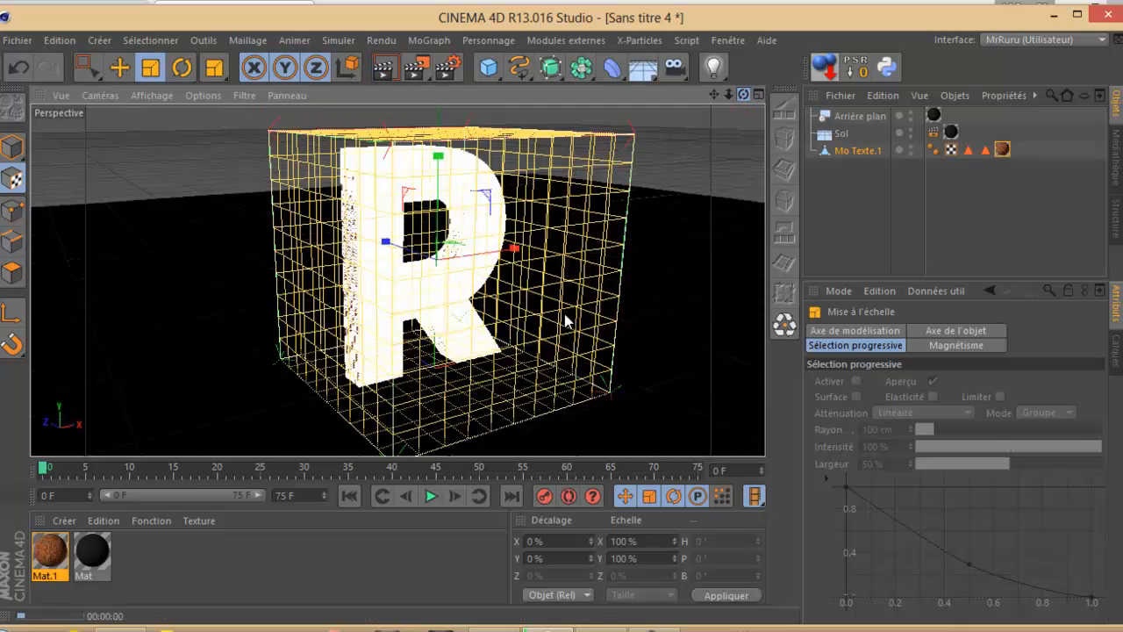
{"action": "left_click", "coordinate": [831, 194]}
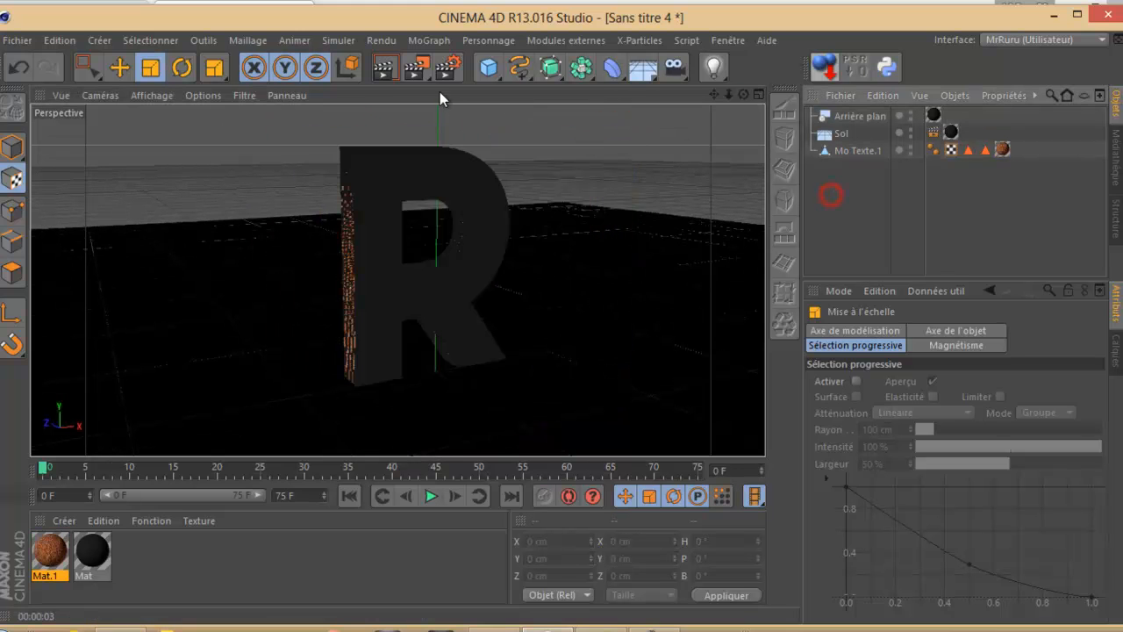
{"action": "left_click", "coordinate": [390, 71]}
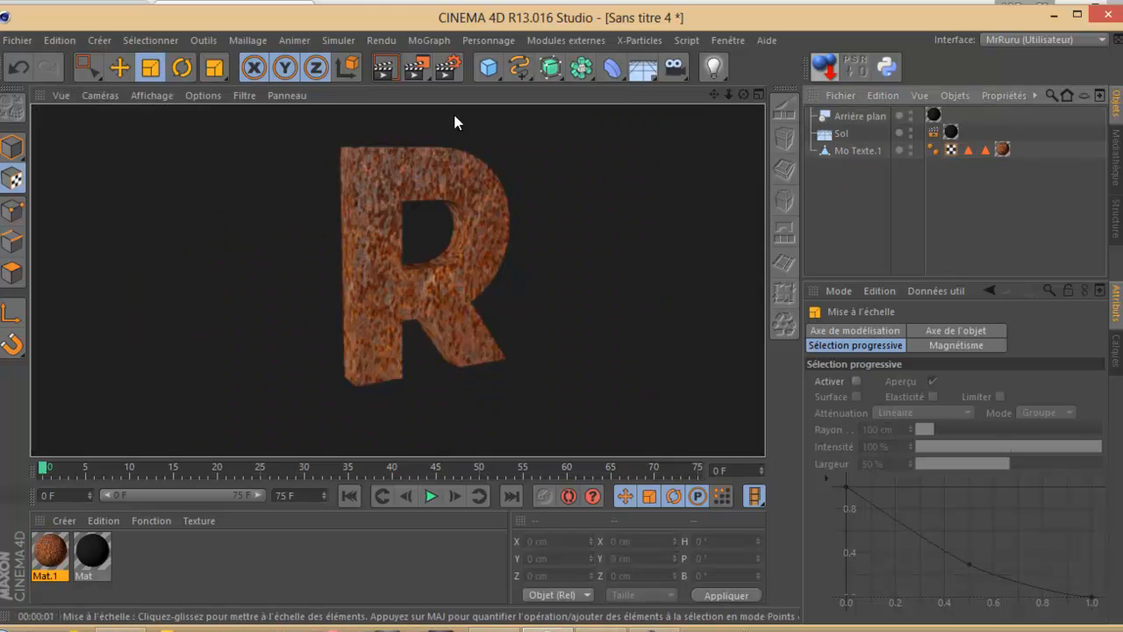
- Back in model mode, add a Déplaceur deformer as a child of Mo Texte.1 and set its Hauteur to 15 cm
{"action": "left_click", "coordinate": [853, 152]}
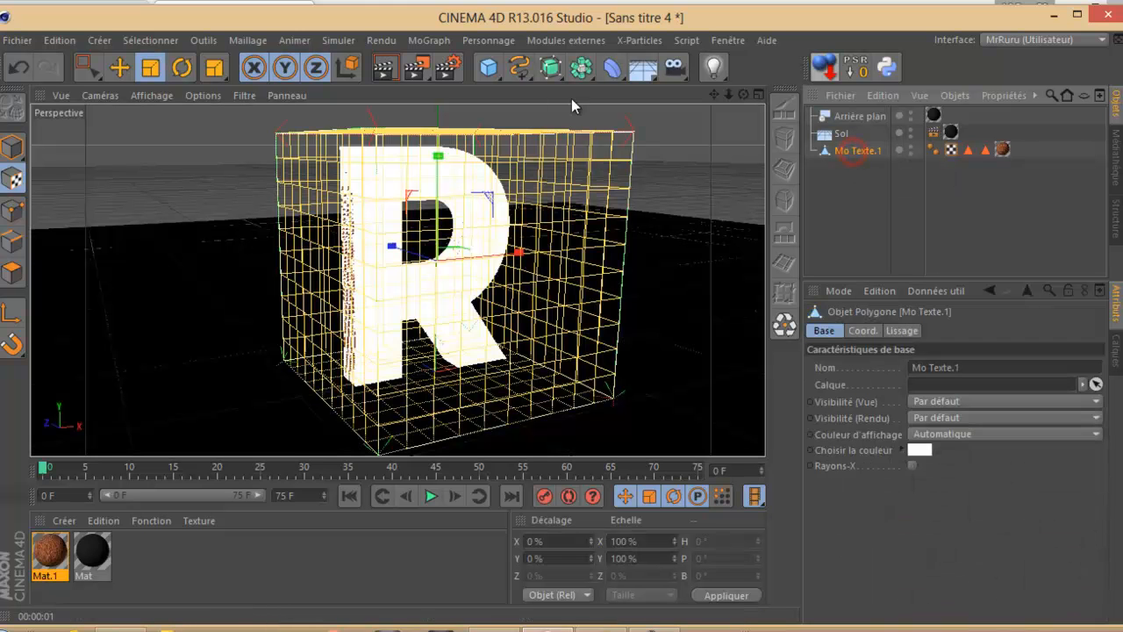
{"action": "left_click", "coordinate": [11, 150]}
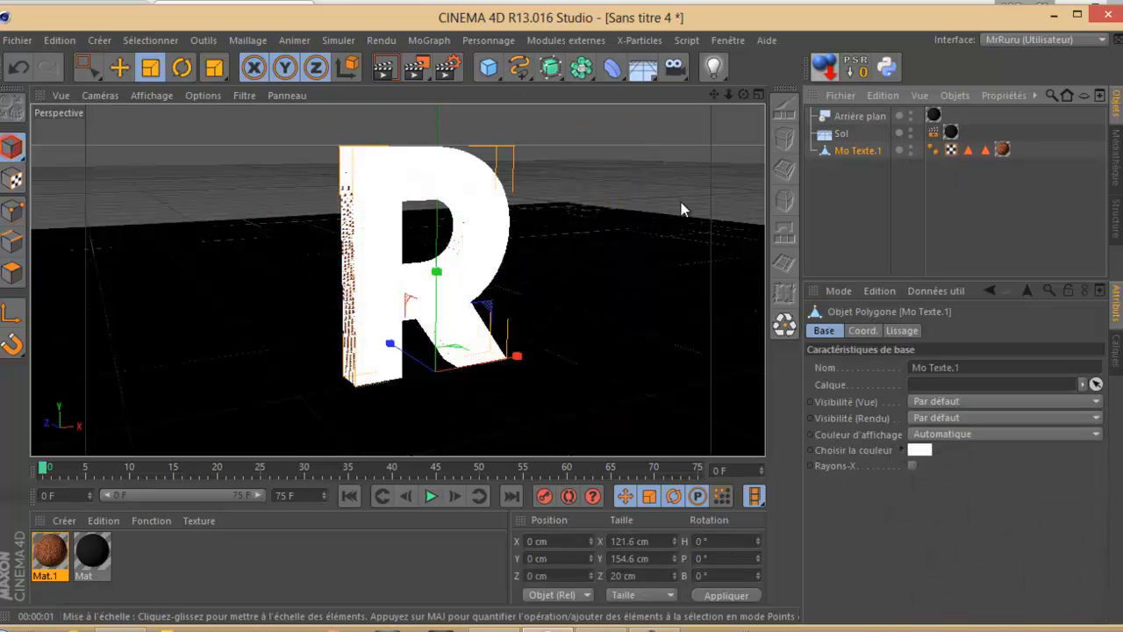
{"action": "left_click", "coordinate": [618, 81]}
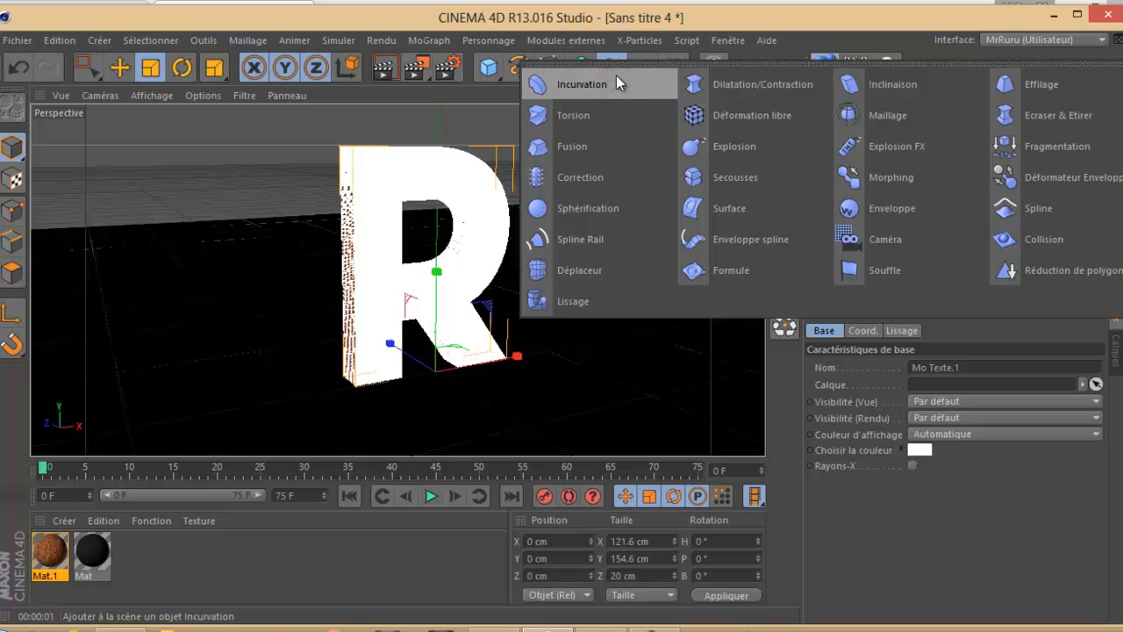
{"action": "left_click", "coordinate": [585, 271]}
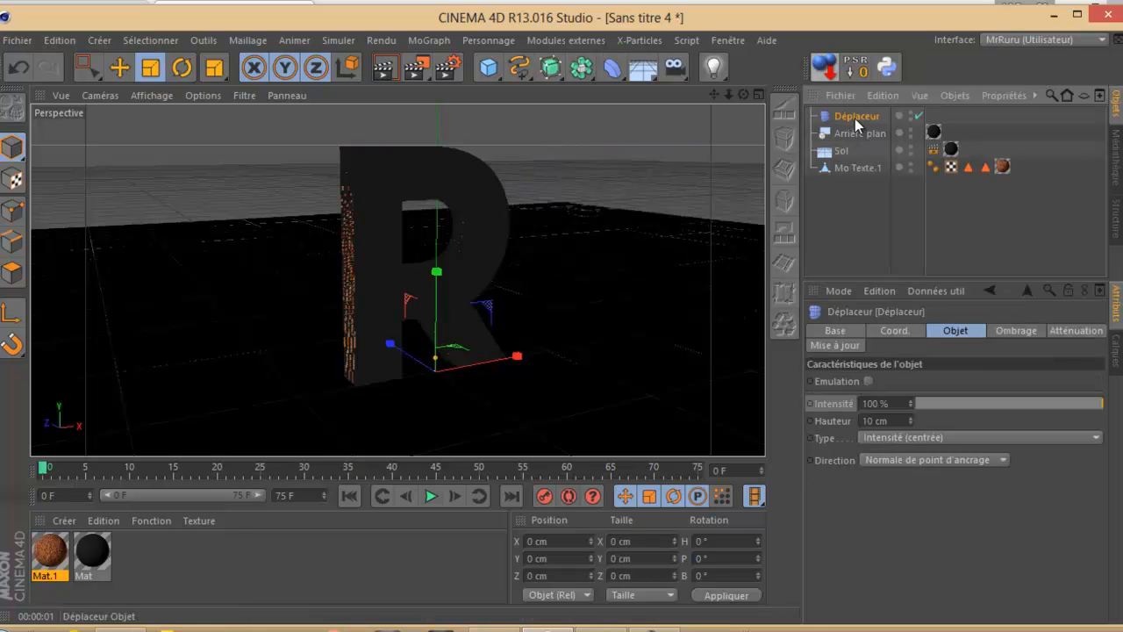
{"action": "left_click_drag", "start_coordinate": [856, 116], "coordinate": [861, 165]}
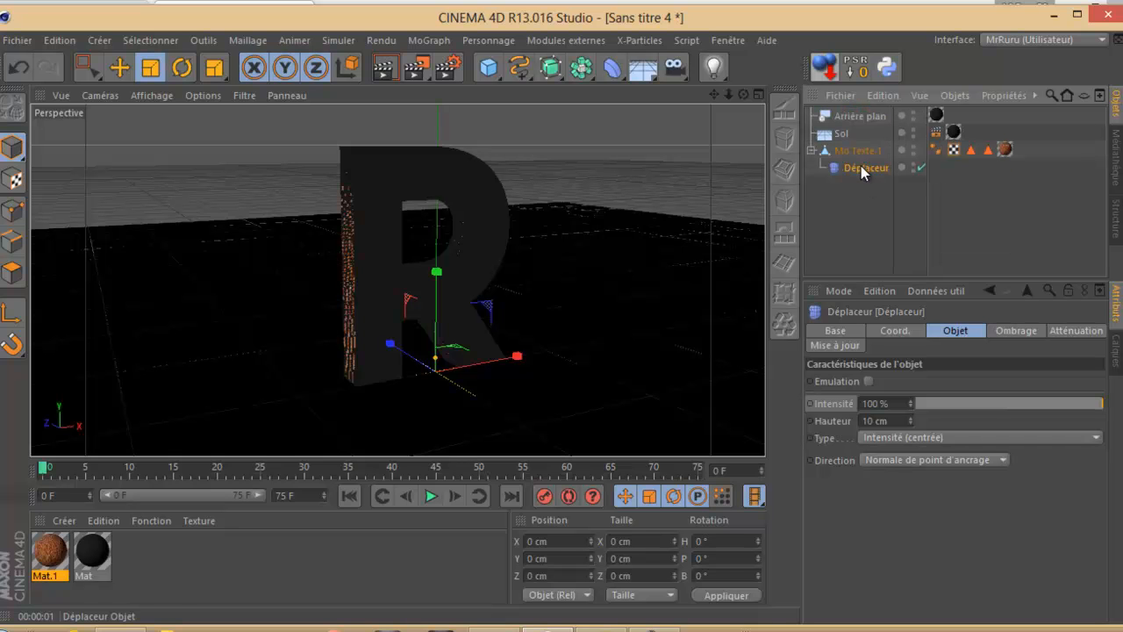
{"action": "double_click", "coordinate": [875, 421]}
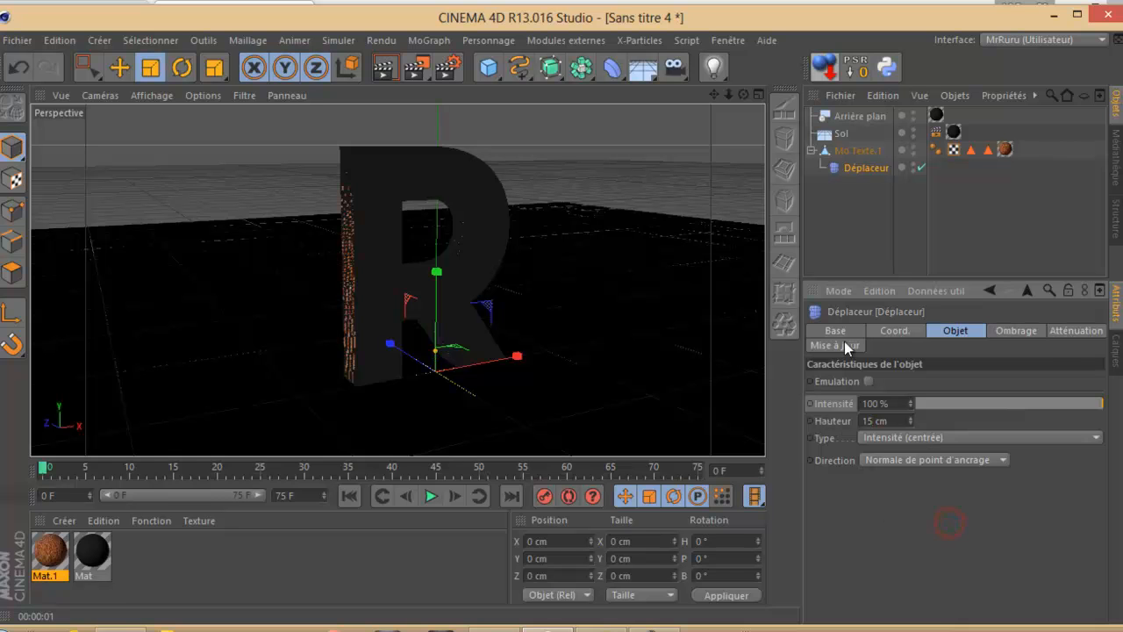
- Assign the Planète Terre surface shader to the Déplaceur's Ombrage and render the view
{"action": "left_click", "coordinate": [1013, 334]}
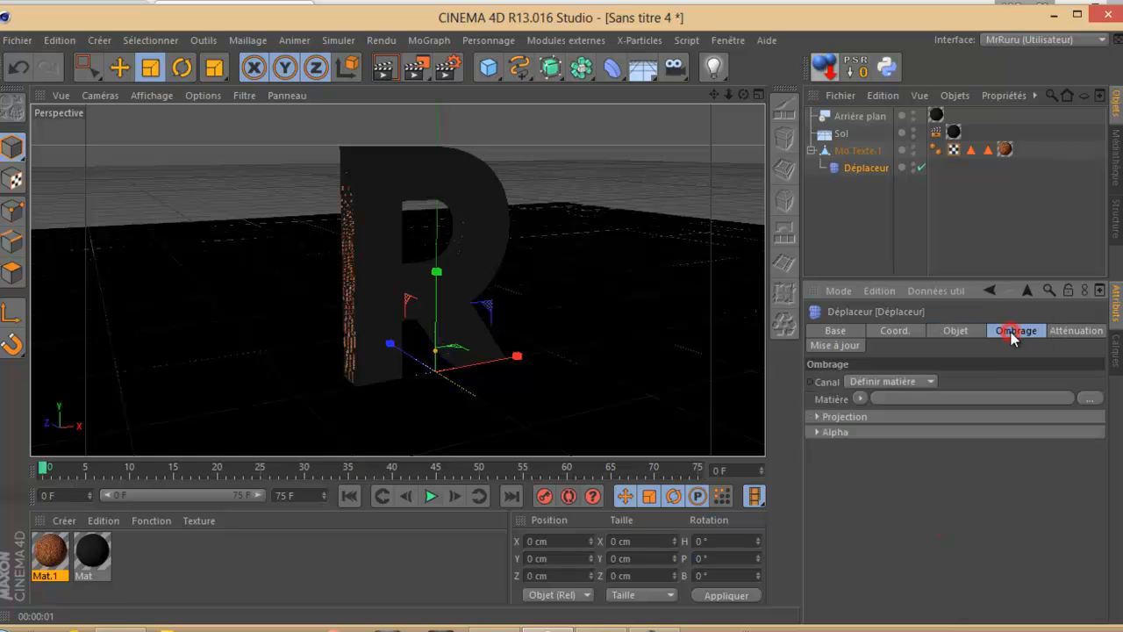
{"action": "left_click", "coordinate": [861, 399]}
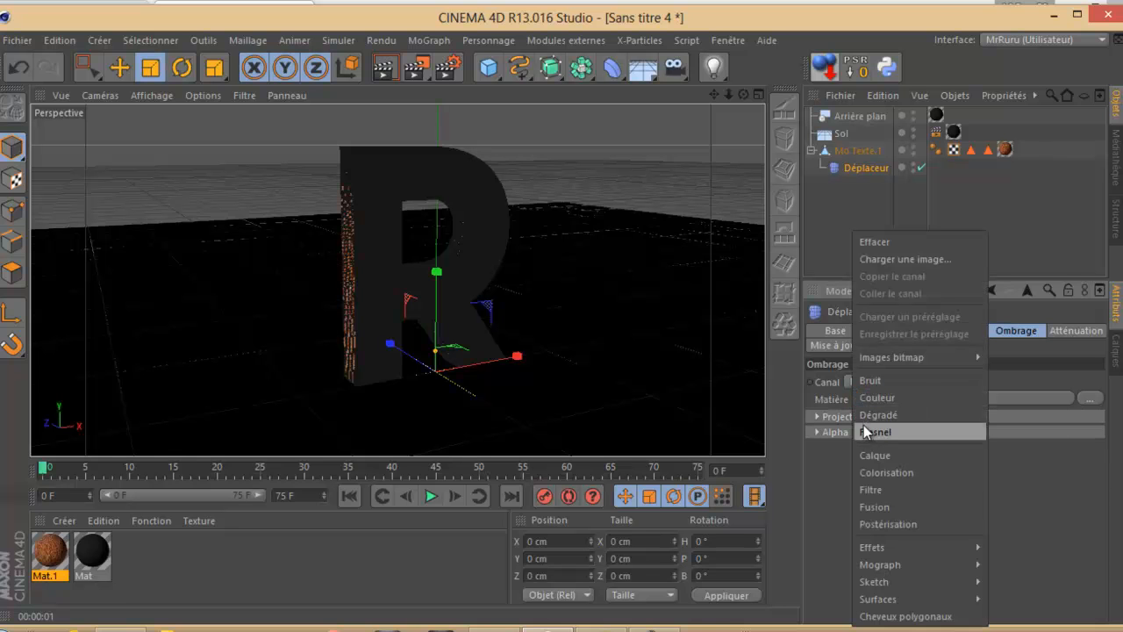
{"action": "mouse_move", "coordinate": [876, 600]}
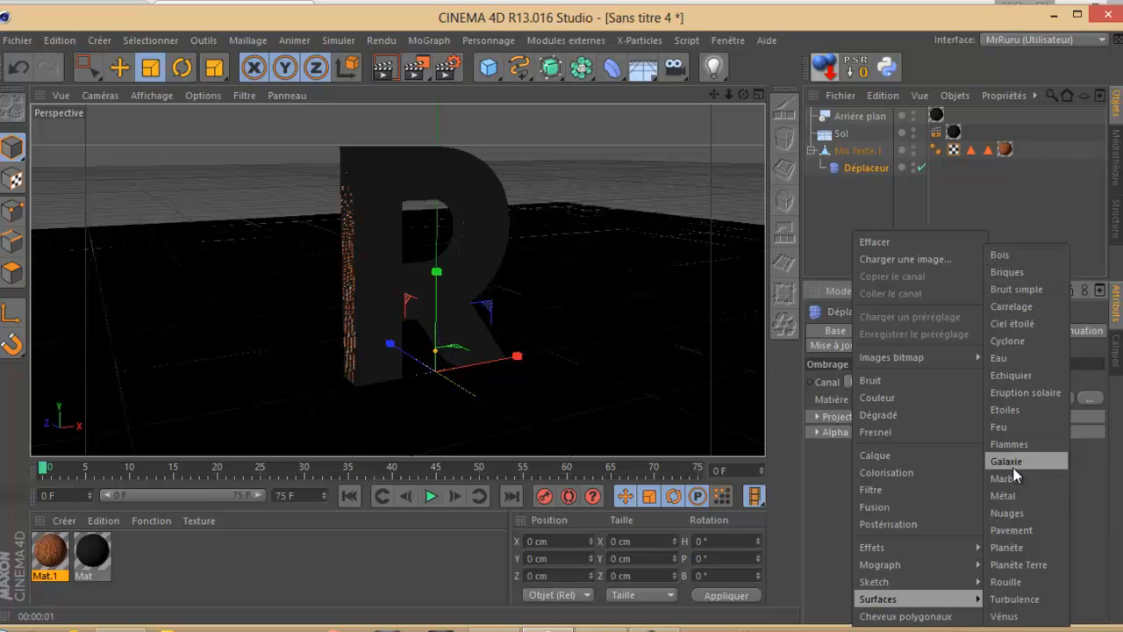
{"action": "left_click", "coordinate": [1024, 566]}
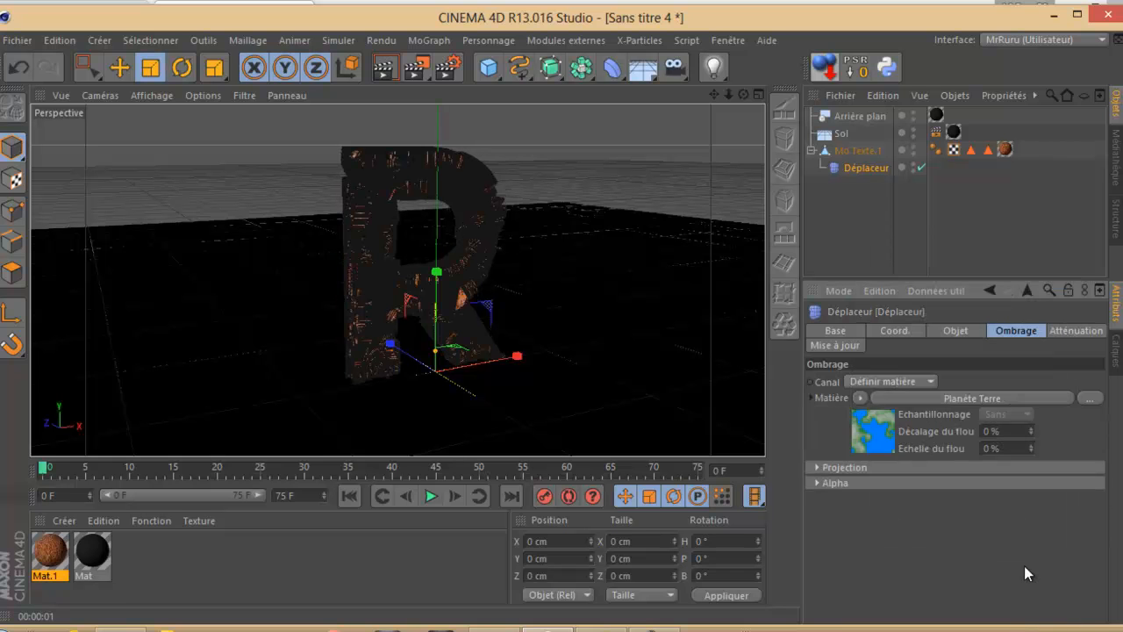
{"action": "left_click", "coordinate": [386, 72]}
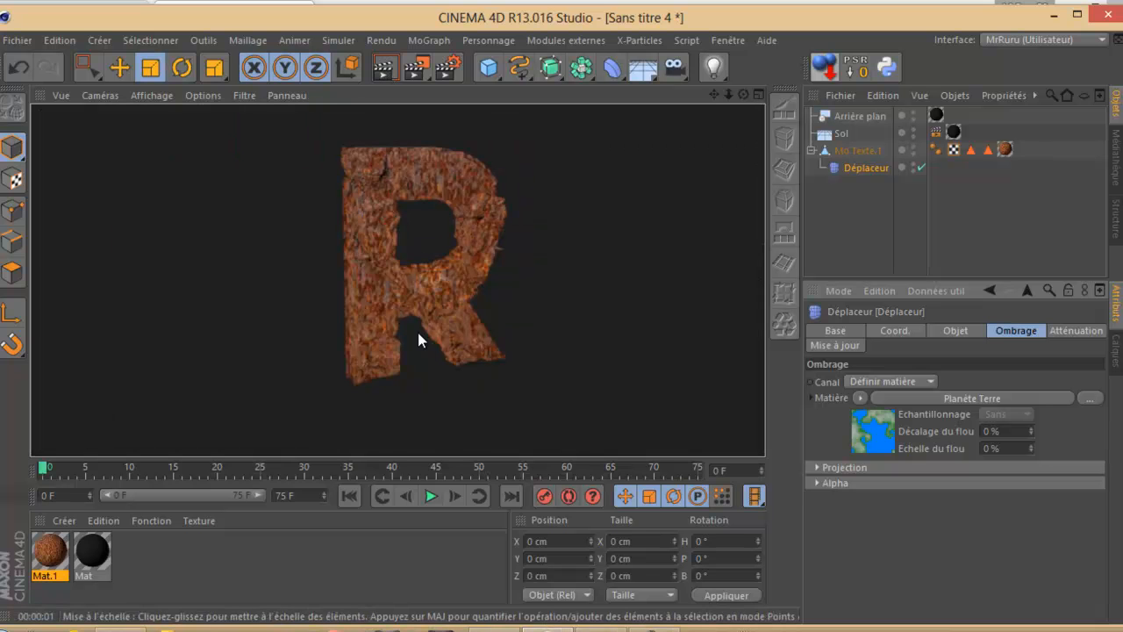
- Set the Planète Terre shader's Fréquence to 3 and its Niveau to 85 %
{"action": "left_click", "coordinate": [863, 432]}
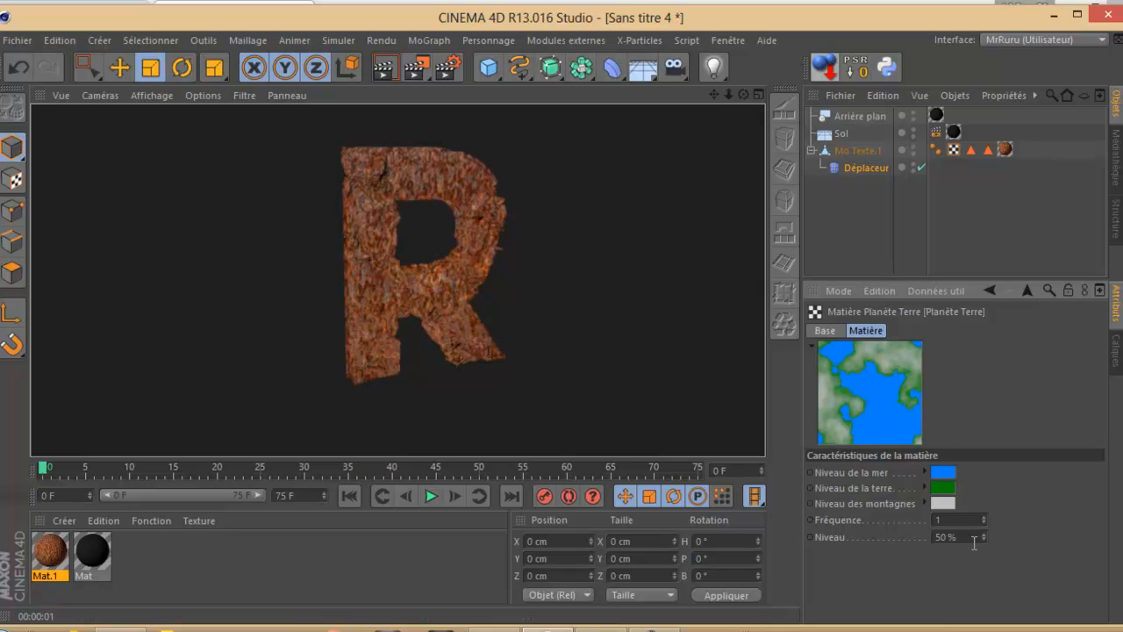
{"action": "left_click", "coordinate": [952, 520]}
{"action": "type", "text": "3"}
{"action": "left_click", "coordinate": [946, 536]}
{"action": "type", "text": "85"}
{"action": "key", "text": "Return"}
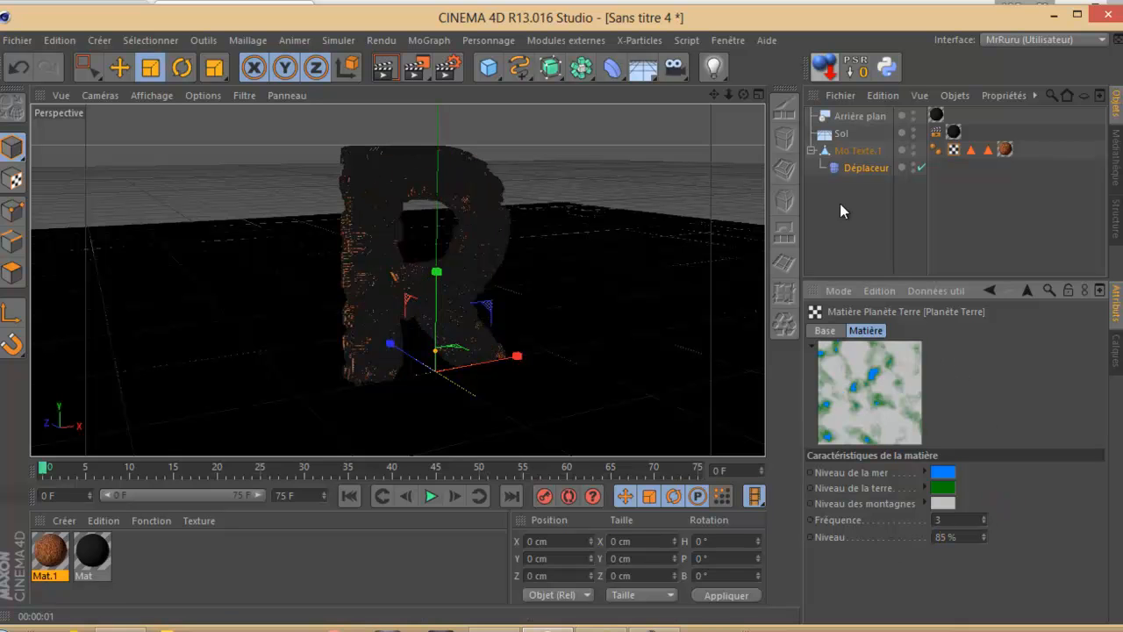
- Review the Déplaceur's object and shading settings, and render the view to check the corroded letter
{"action": "left_click", "coordinate": [1026, 291]}
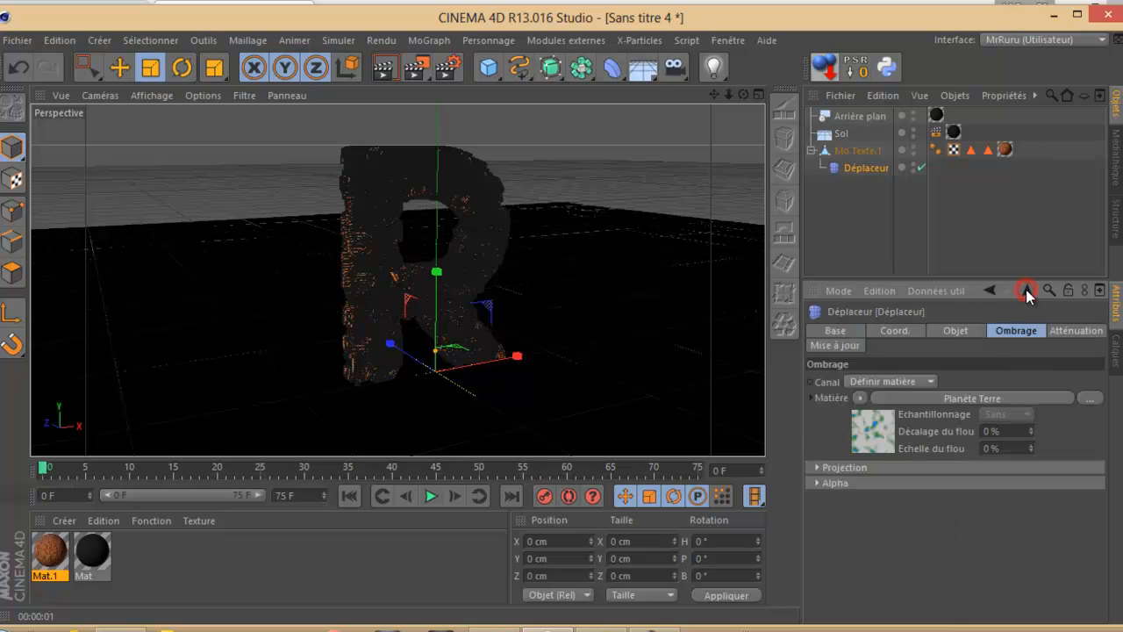
{"action": "left_click", "coordinate": [942, 332]}
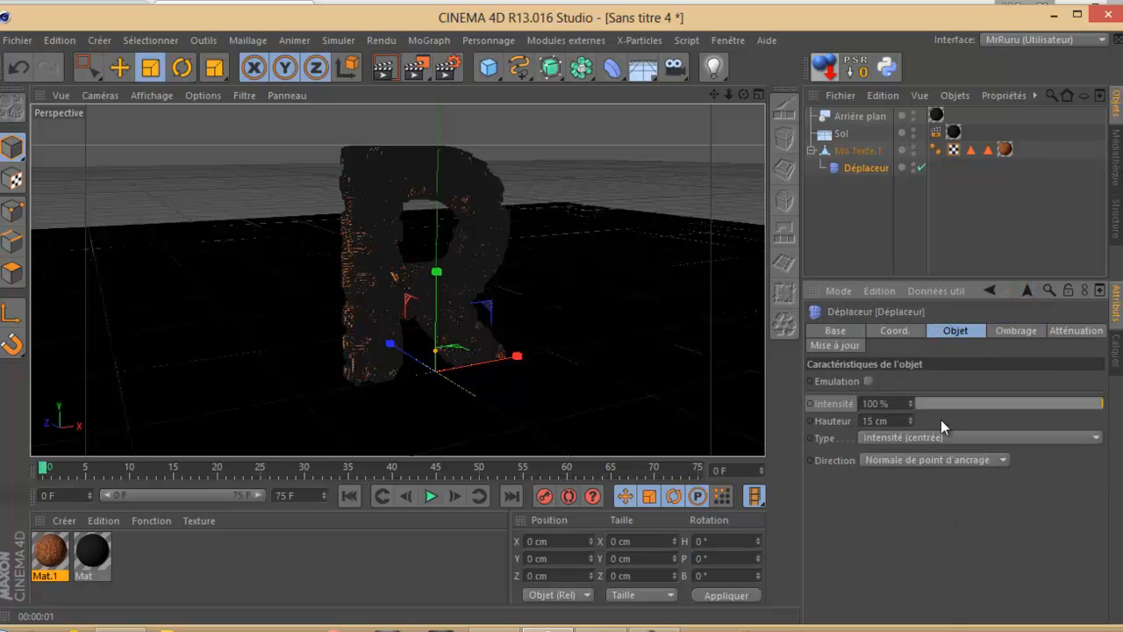
{"action": "left_click", "coordinate": [1009, 332]}
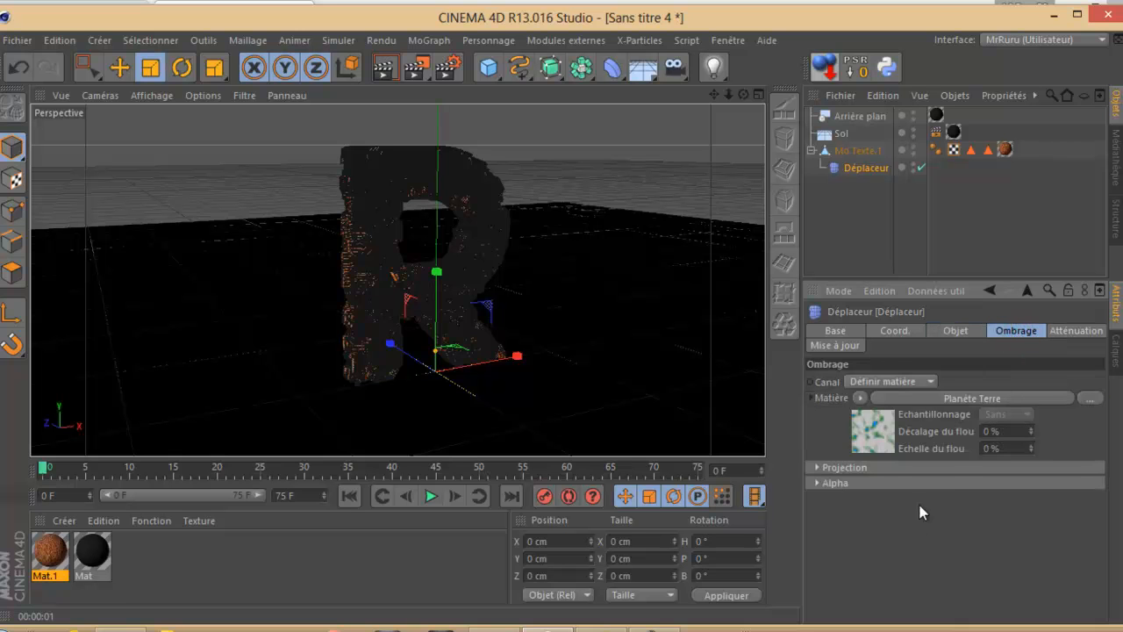
{"action": "left_click", "coordinate": [384, 69]}
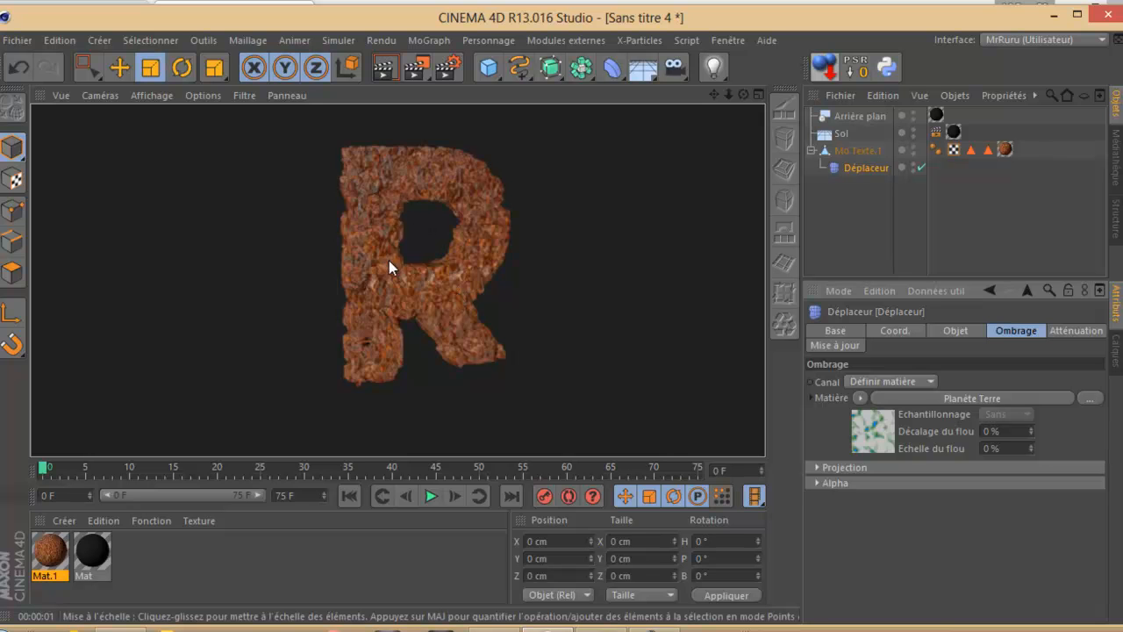
{"action": "left_click_drag", "start_coordinate": [743, 95], "coordinate": [566, 323]}
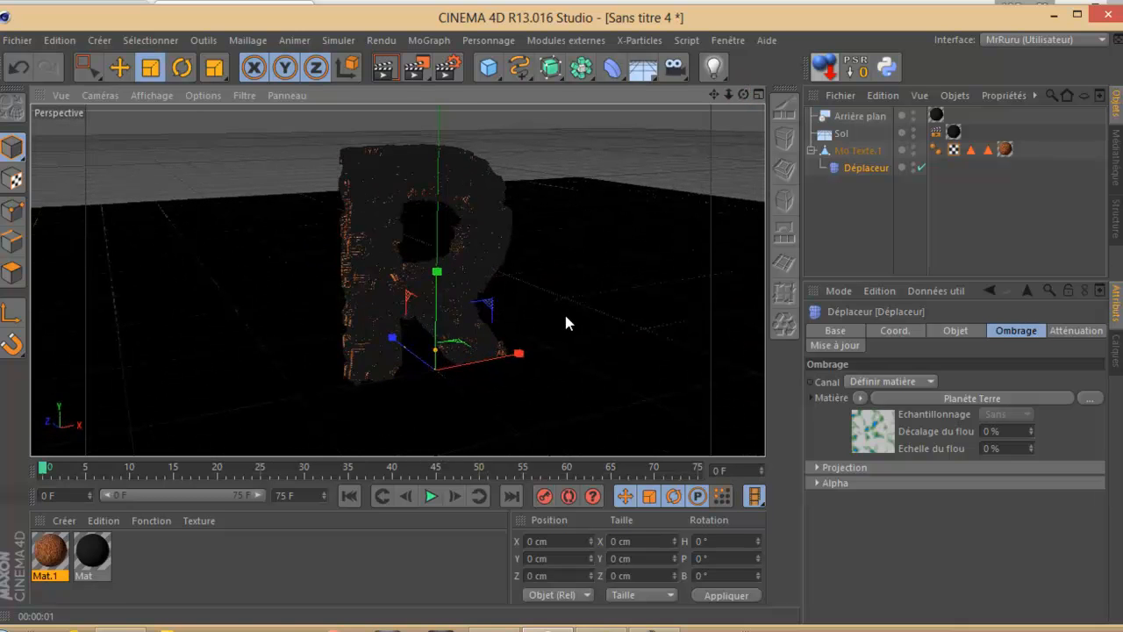
- Add the Occlusion ambiante effect to the render settings and render the corroded letter in the view
{"action": "left_click", "coordinate": [449, 74]}
{"action": "left_click_drag", "start_coordinate": [490, 18], "coordinate": [461, 98]}
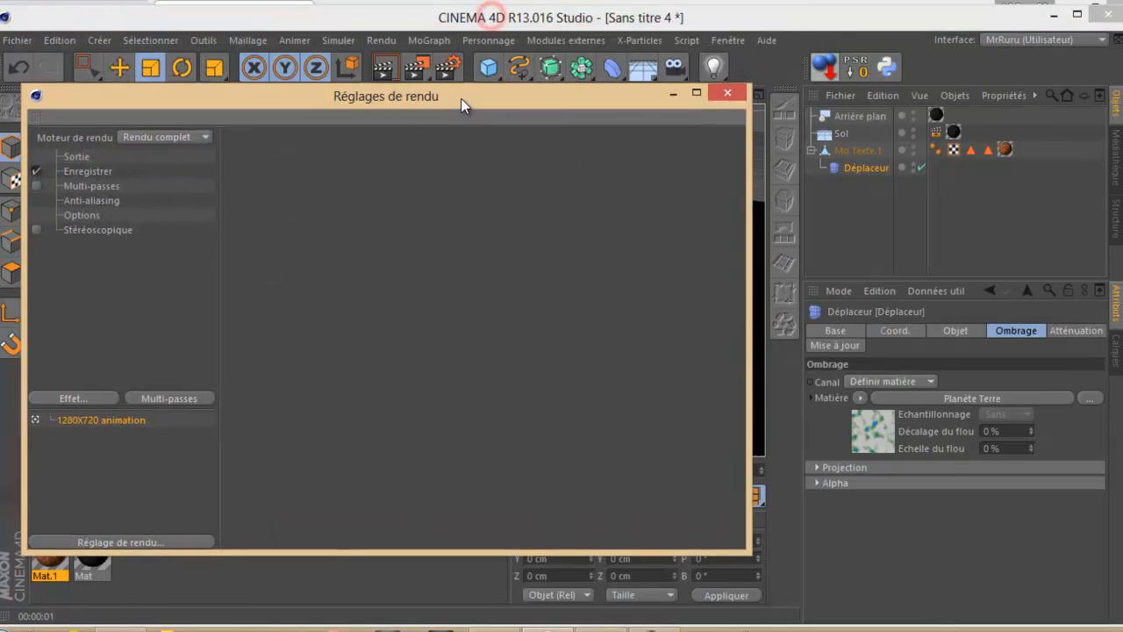
{"action": "left_click", "coordinate": [72, 400]}
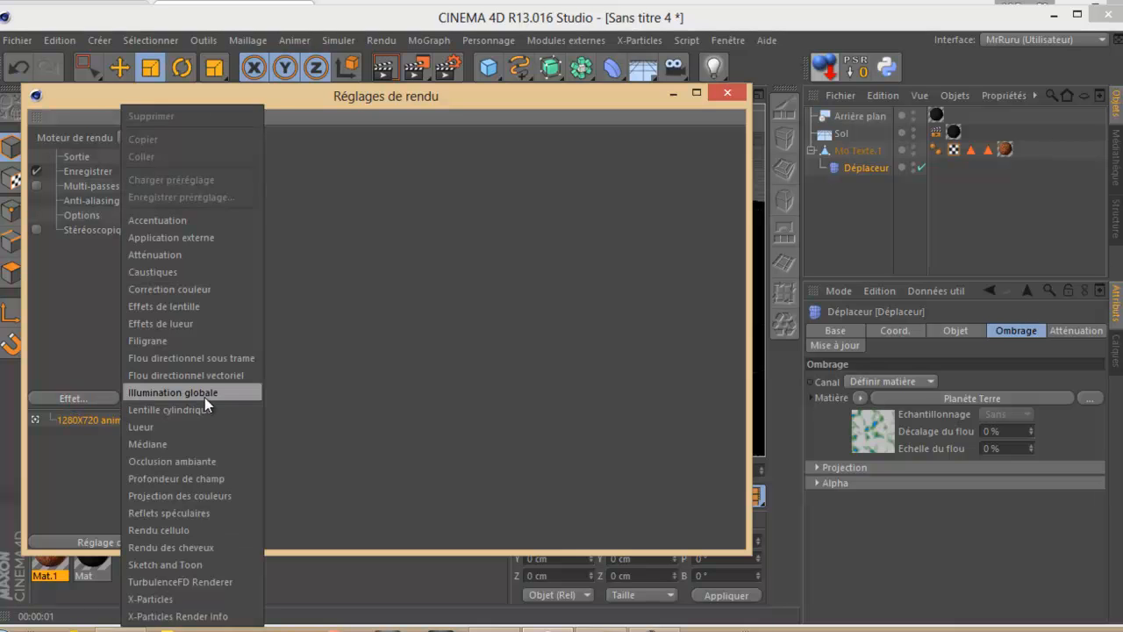
{"action": "left_click", "coordinate": [163, 462]}
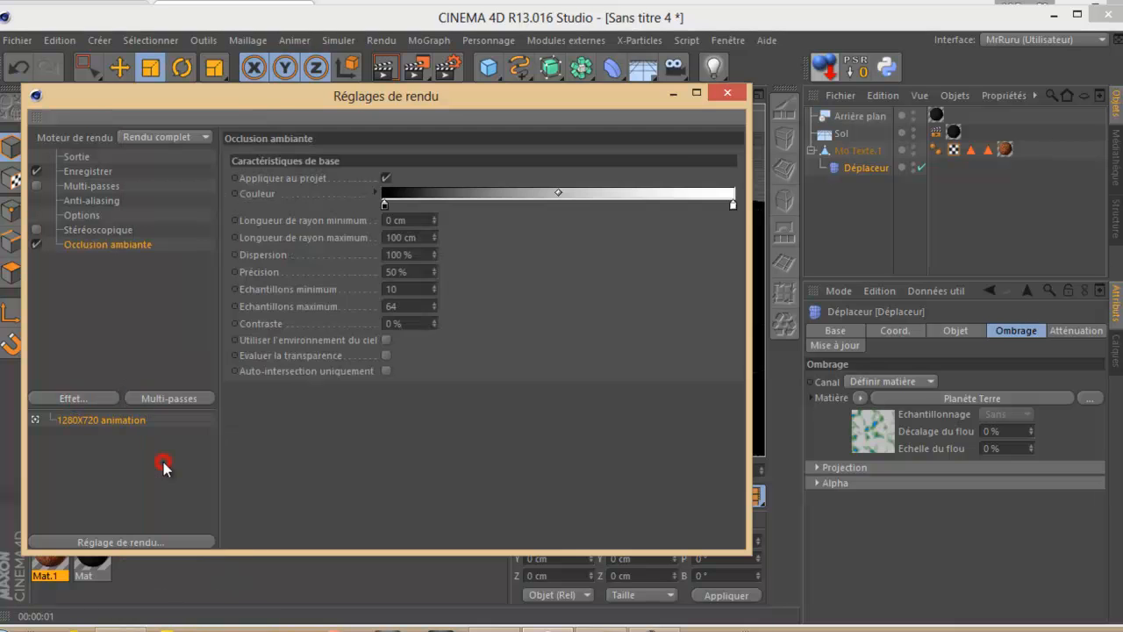
{"action": "left_click", "coordinate": [731, 96]}
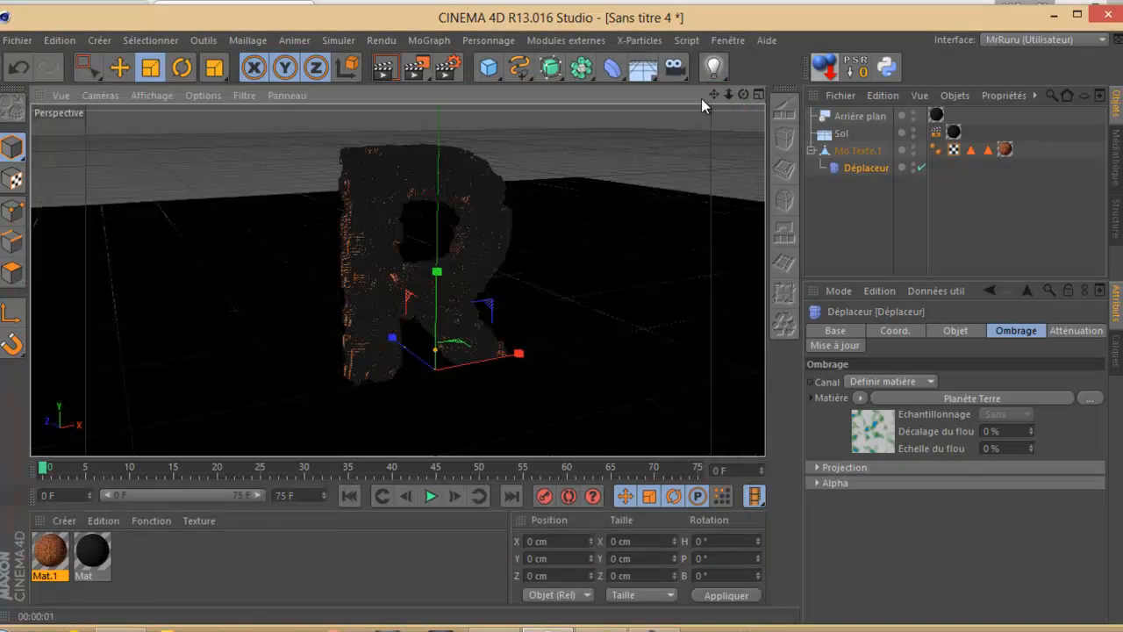
{"action": "left_click", "coordinate": [392, 78]}
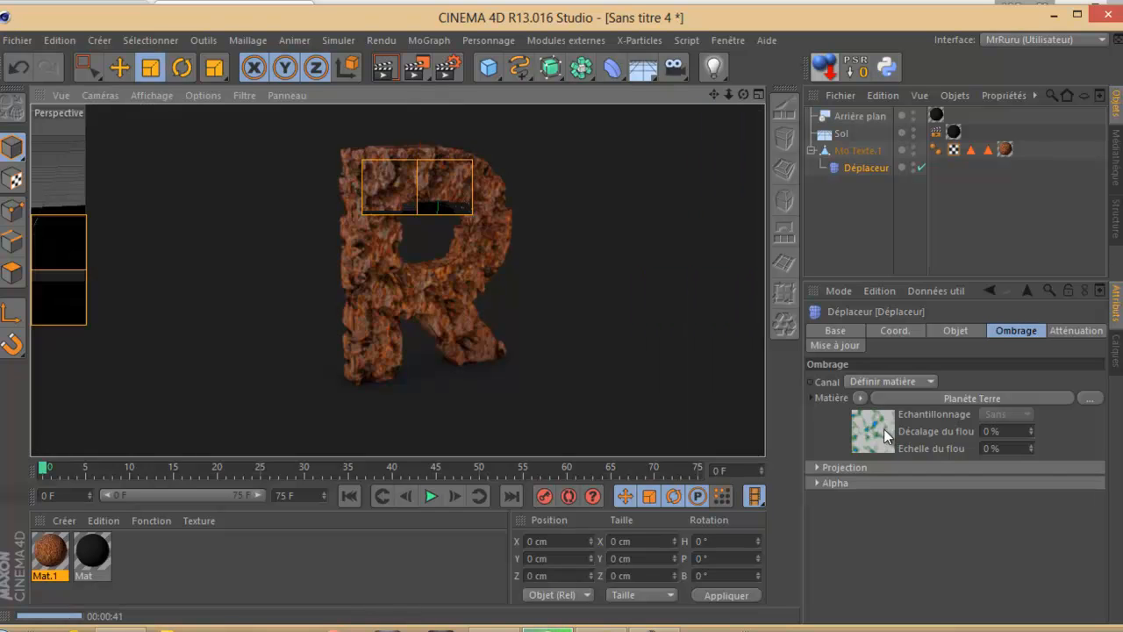
- Try the Rouille surface shader as the Déplaceur's Ombrage matière, render the view and inspect the shader's settings
{"action": "left_click", "coordinate": [859, 398]}
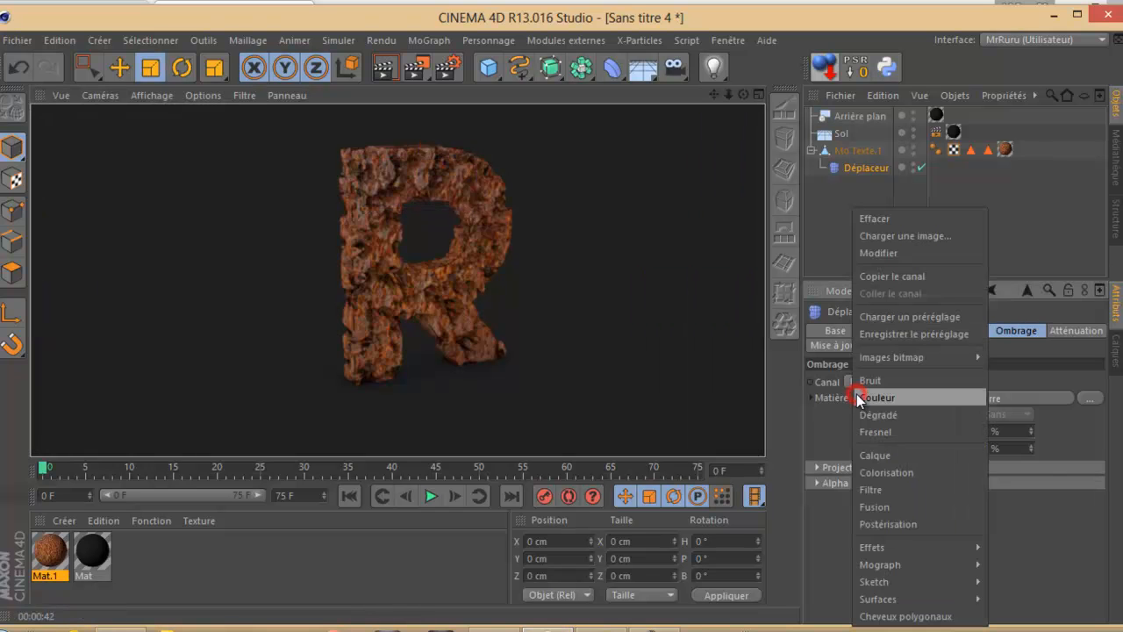
{"action": "mouse_move", "coordinate": [900, 594]}
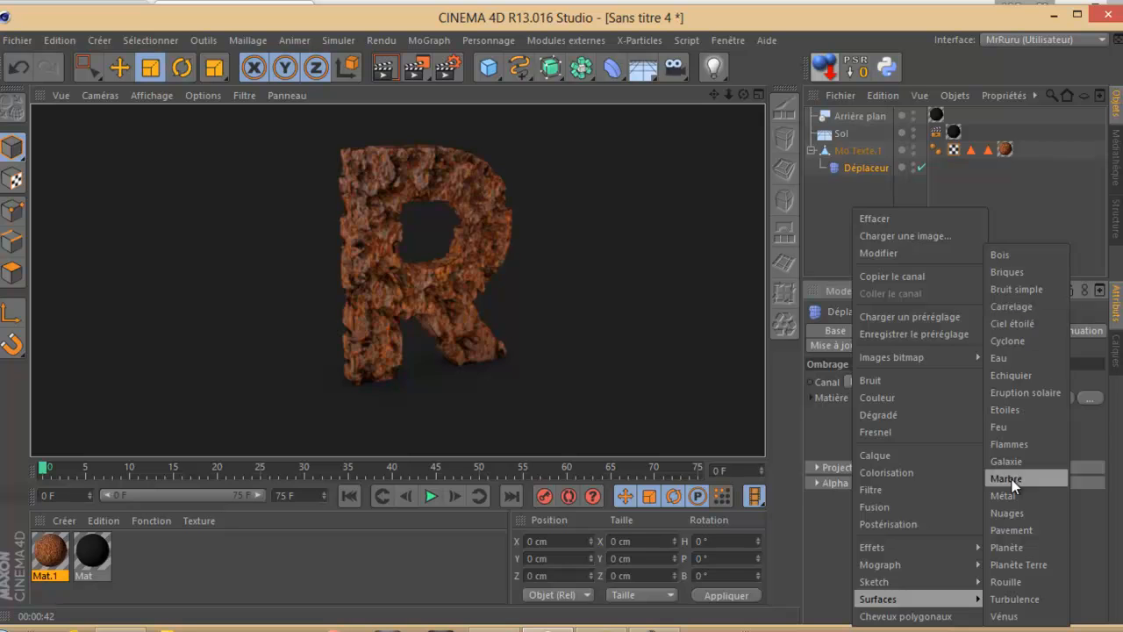
{"action": "left_click", "coordinate": [1005, 582]}
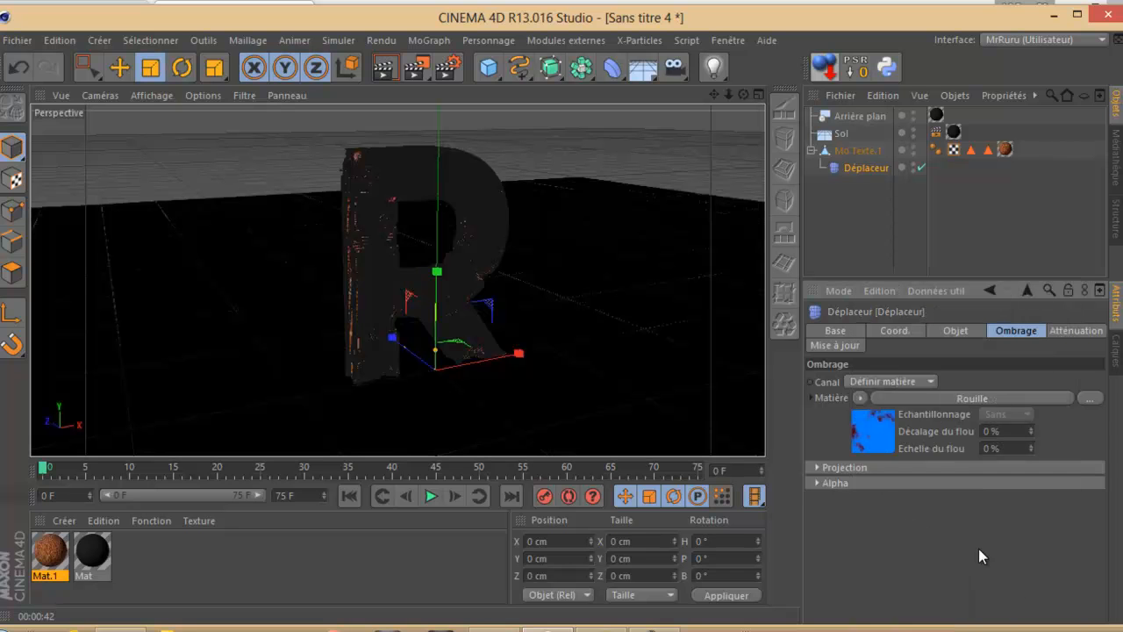
{"action": "left_click", "coordinate": [387, 71]}
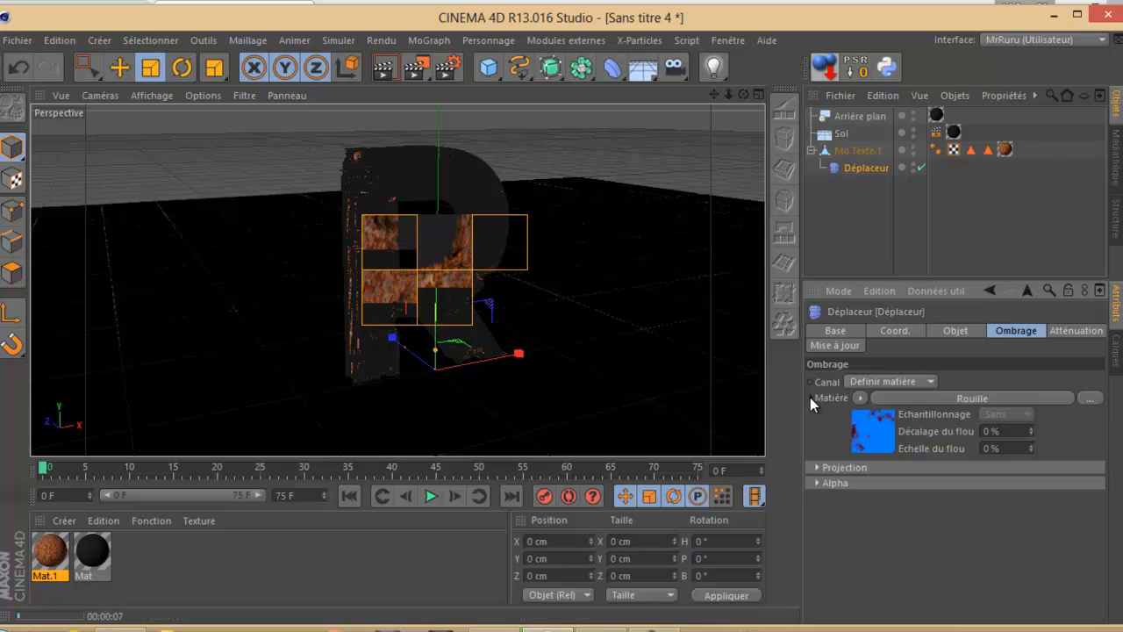
{"action": "left_click", "coordinate": [874, 436]}
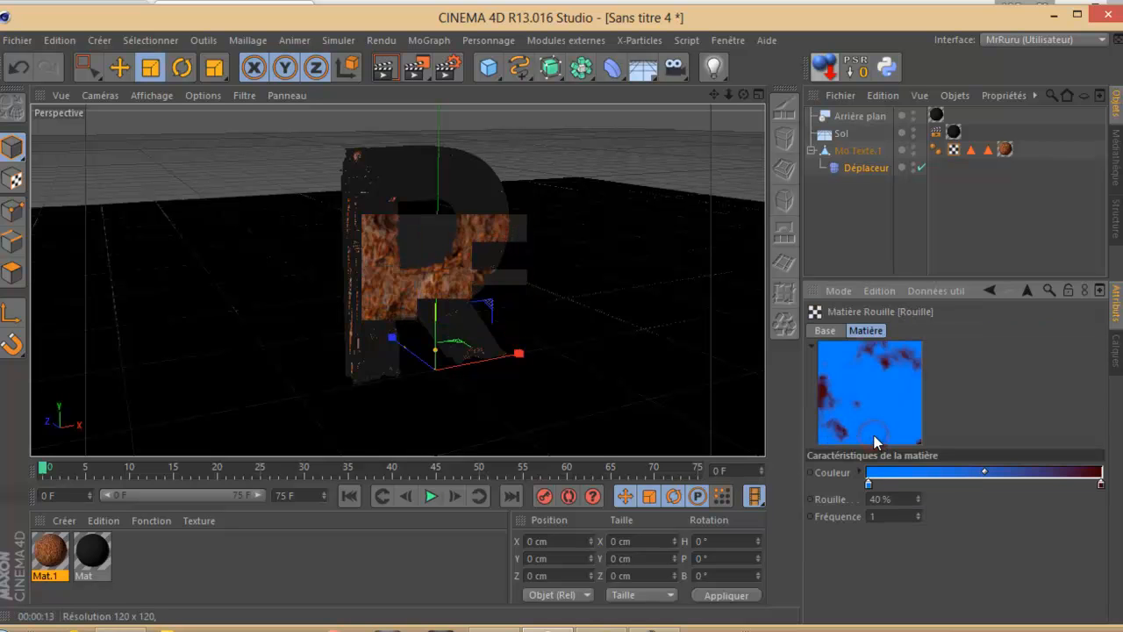
{"action": "left_click", "coordinate": [1027, 291]}
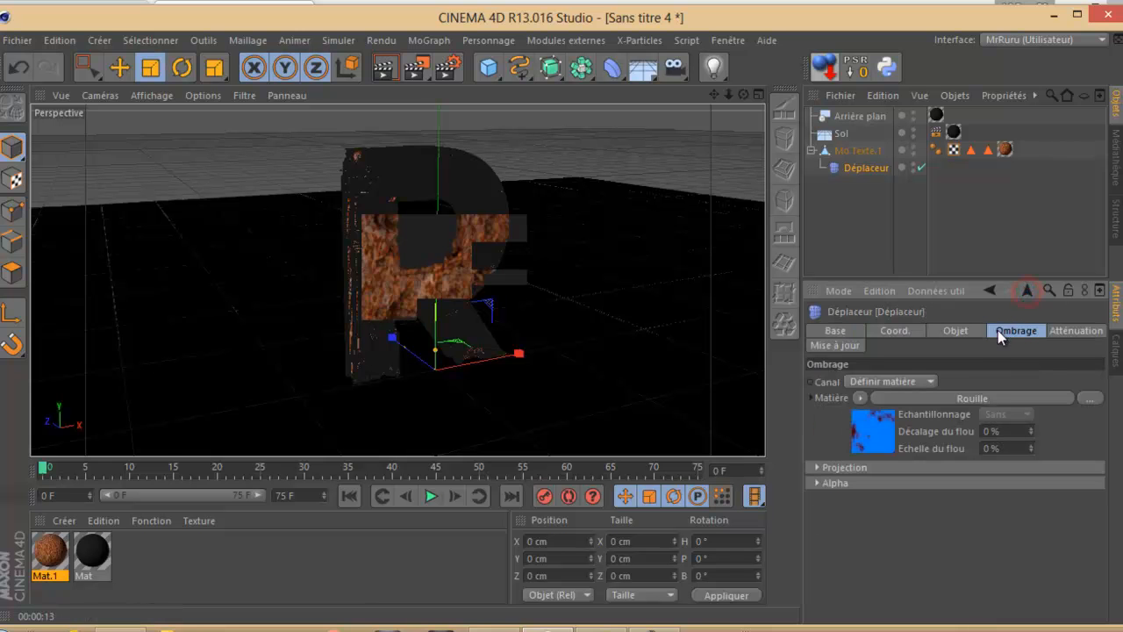
{"action": "left_click", "coordinate": [1090, 399]}
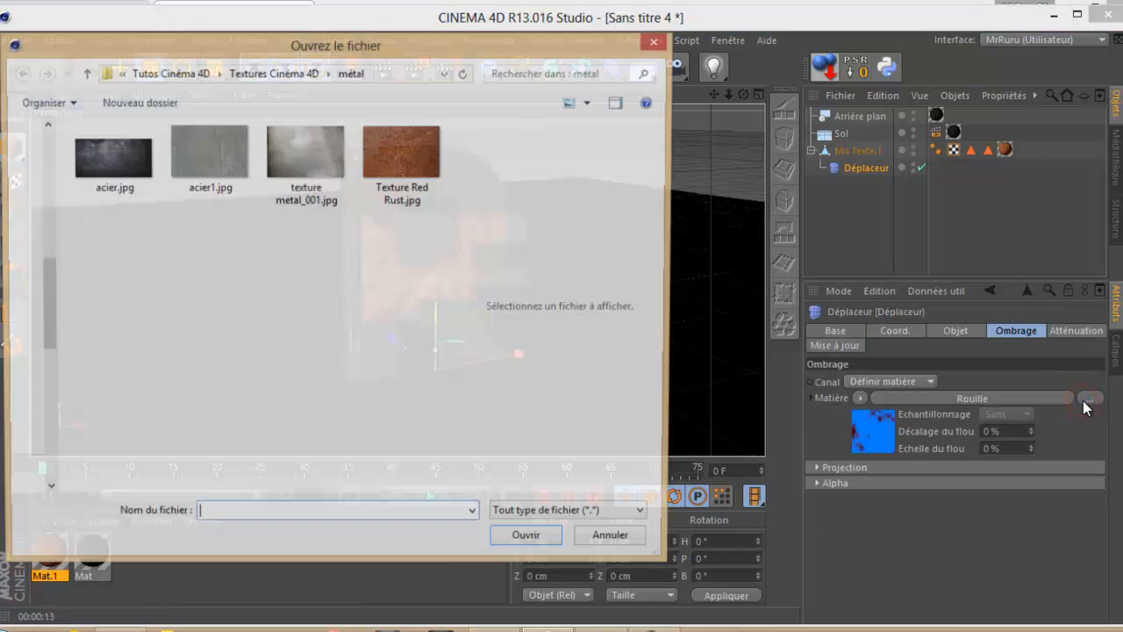
{"action": "left_click", "coordinate": [657, 40]}
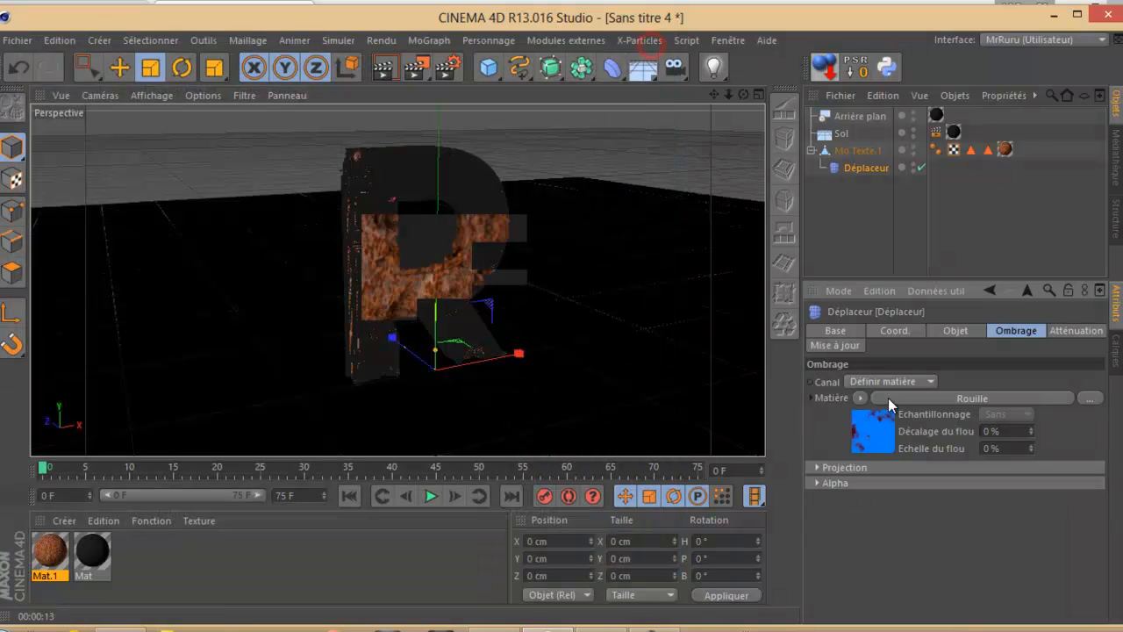
- Reassign the Planète Terre surface shader to the Déplaceur, with Fréquence 3 and Niveau 85 %
{"action": "left_click", "coordinate": [861, 398]}
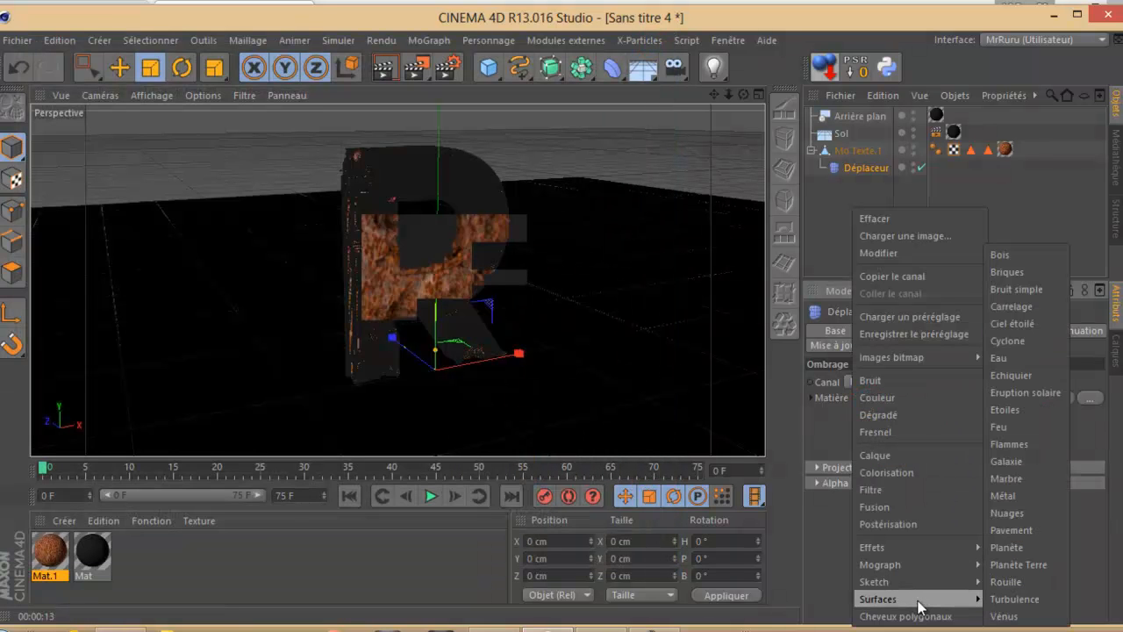
{"action": "left_click", "coordinate": [1020, 565]}
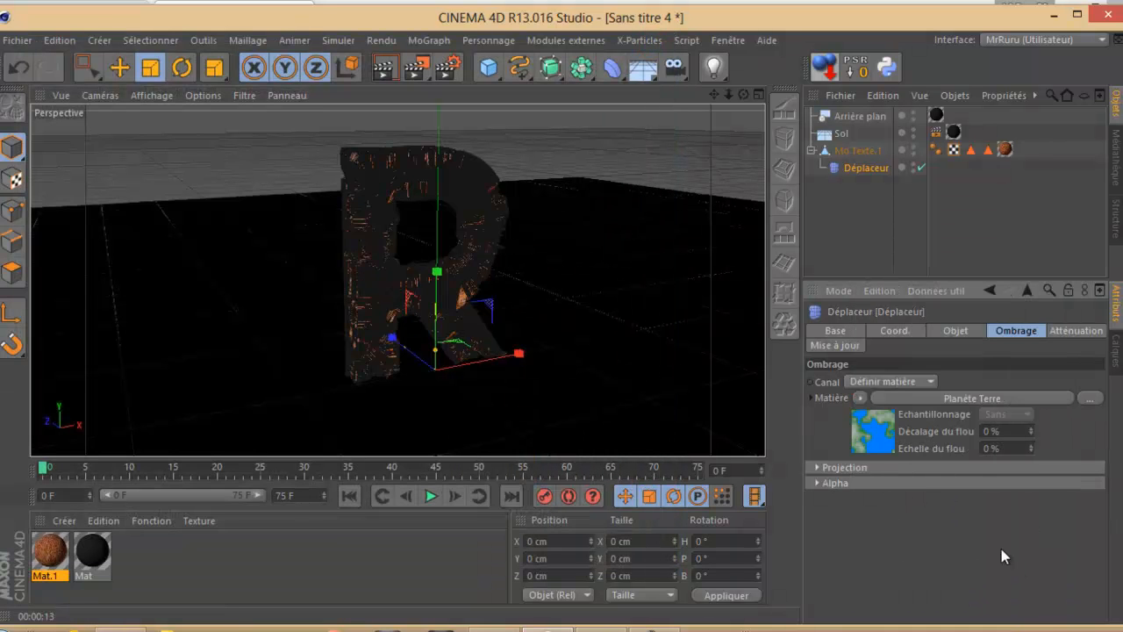
{"action": "left_click", "coordinate": [880, 425]}
{"action": "left_click", "coordinate": [946, 519]}
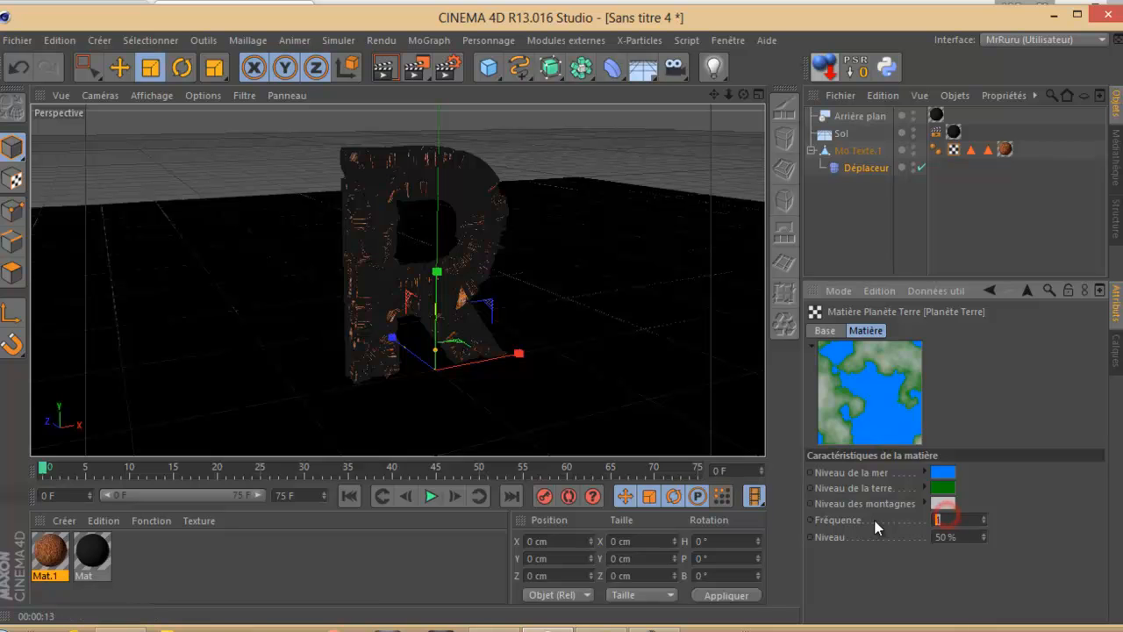
{"action": "type", "text": "3"}
{"action": "key", "text": "Tab"}
{"action": "type", "text": "85"}
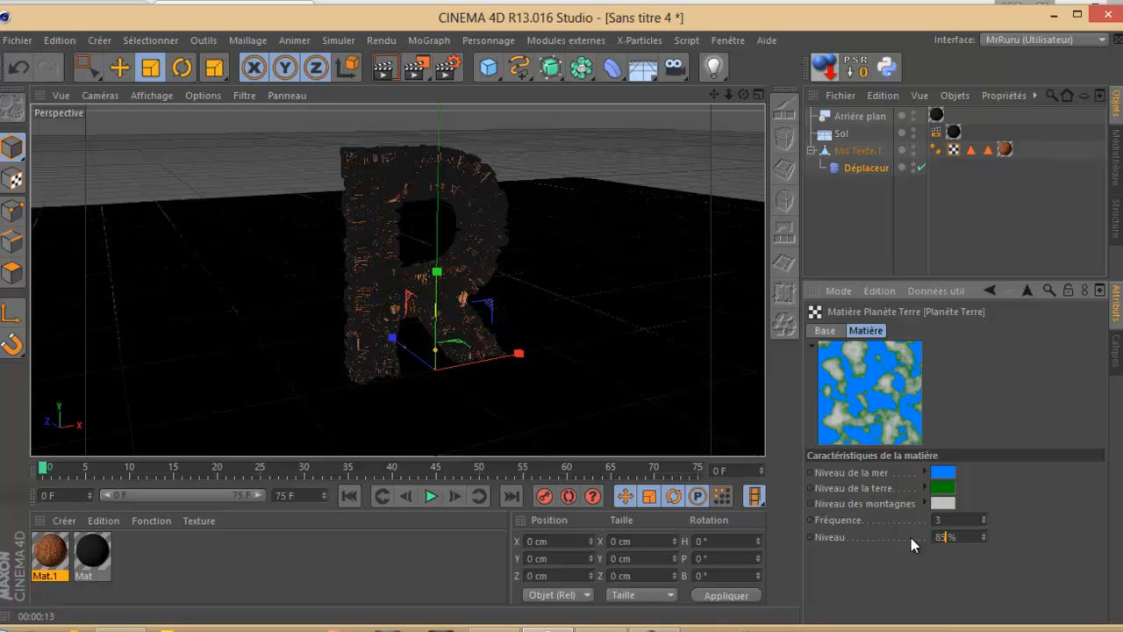
{"action": "left_click", "coordinate": [1044, 537]}
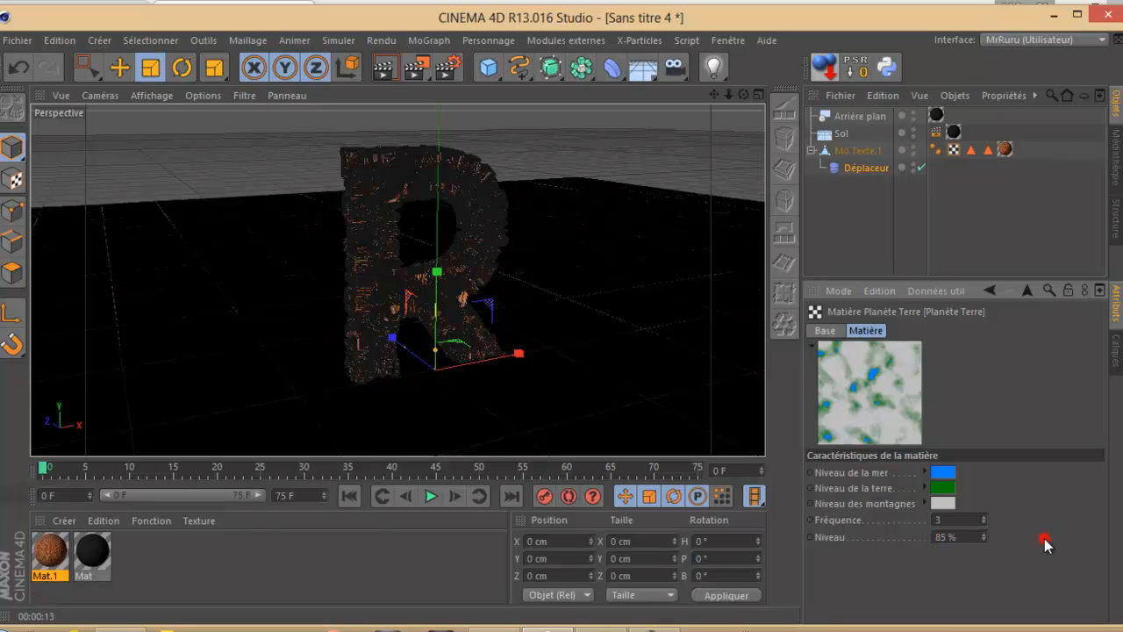
- Set the Déplaceur's Intensité to 0 %, render the view and keyframe the Intensité at frame 0
{"action": "left_click", "coordinate": [1028, 289]}
{"action": "left_click", "coordinate": [941, 333]}
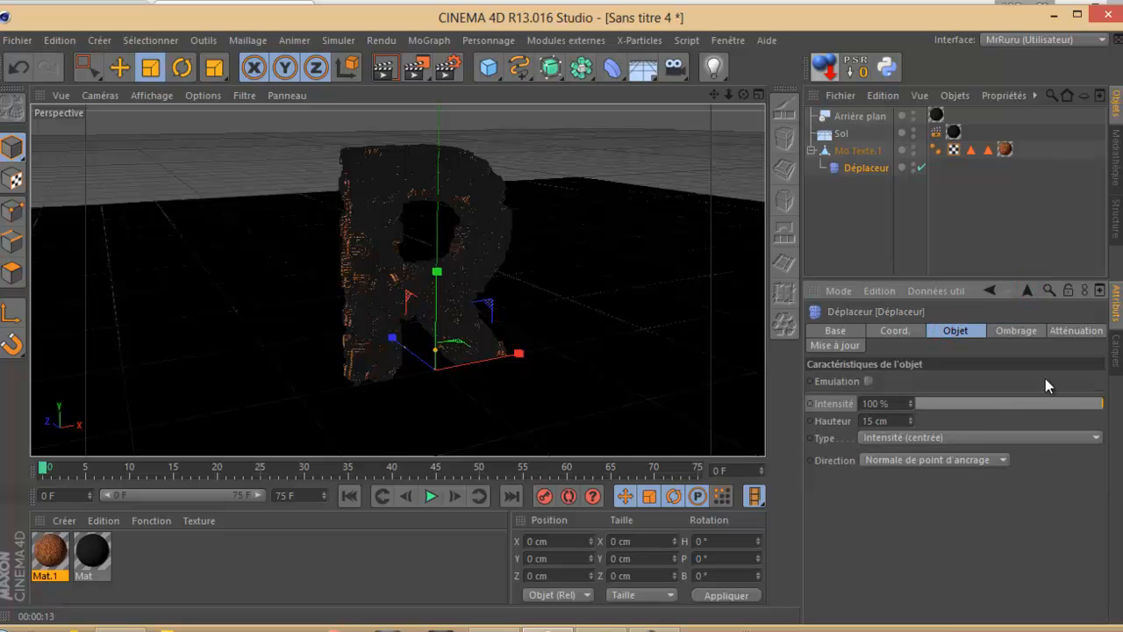
{"action": "left_click", "coordinate": [1011, 410]}
{"action": "left_click", "coordinate": [392, 70]}
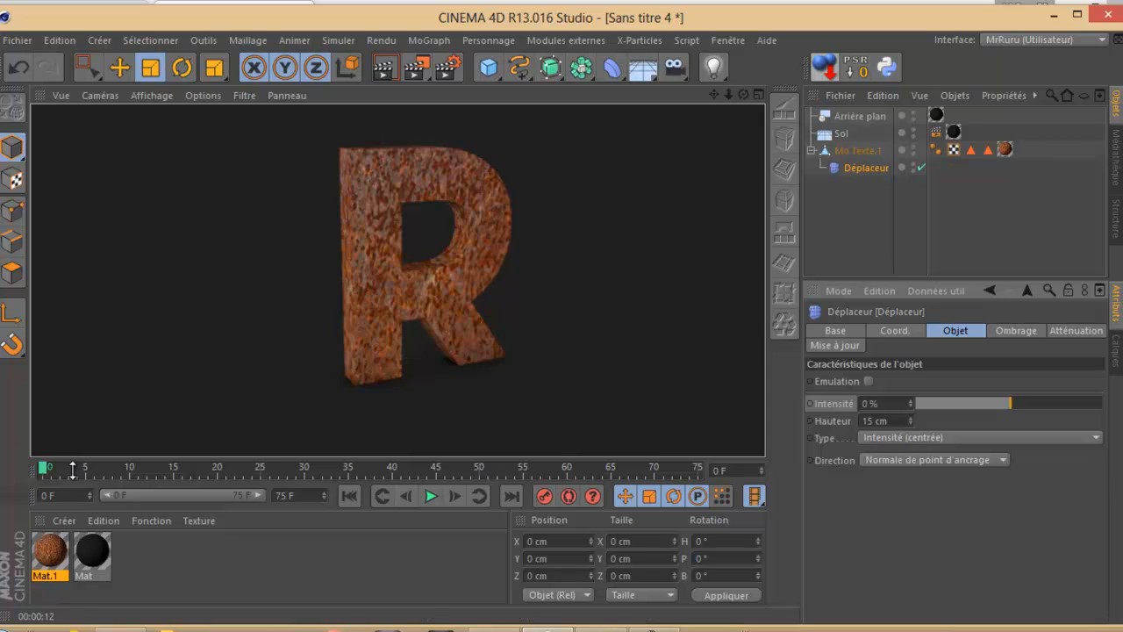
{"action": "left_click", "coordinate": [810, 403]}
- At frame 75, set the Déplaceur's Intensité to 100 % and record a keyframe for it
{"action": "left_click_drag", "start_coordinate": [44, 469], "coordinate": [814, 479]}
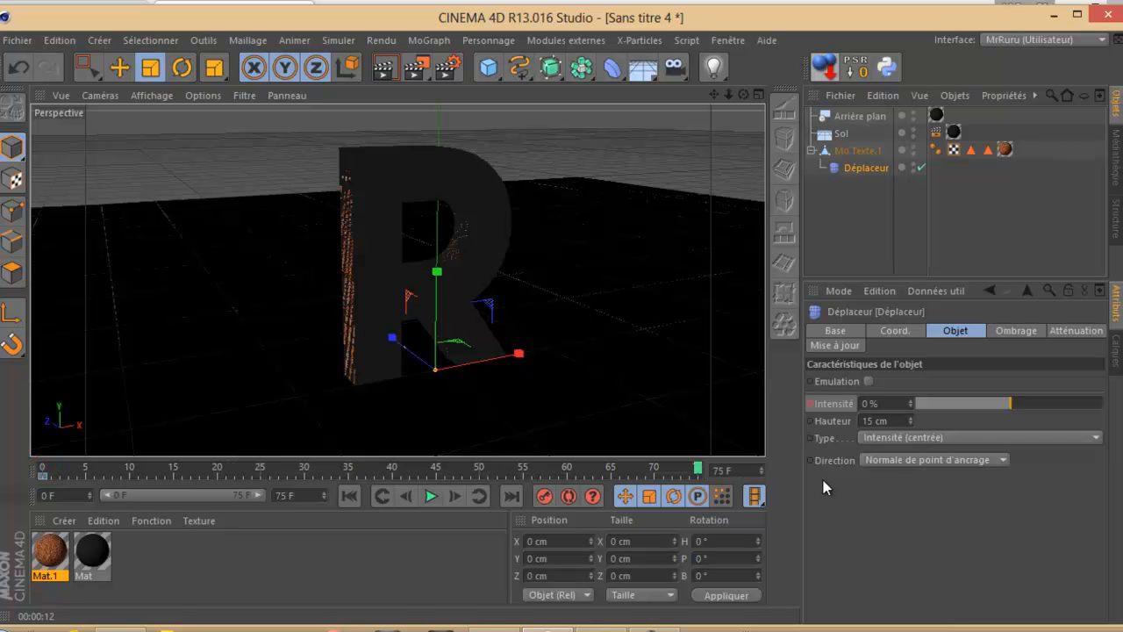
{"action": "double_click", "coordinate": [868, 403]}
{"action": "type", "text": "100"}
{"action": "key", "text": "Return"}
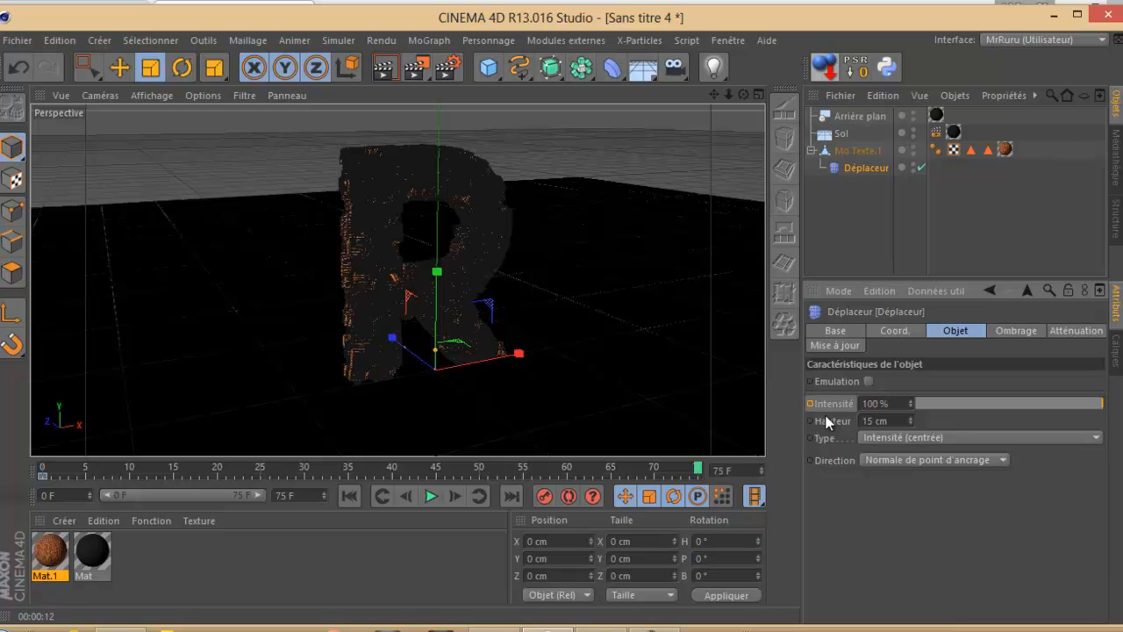
{"action": "left_click", "coordinate": [809, 404]}
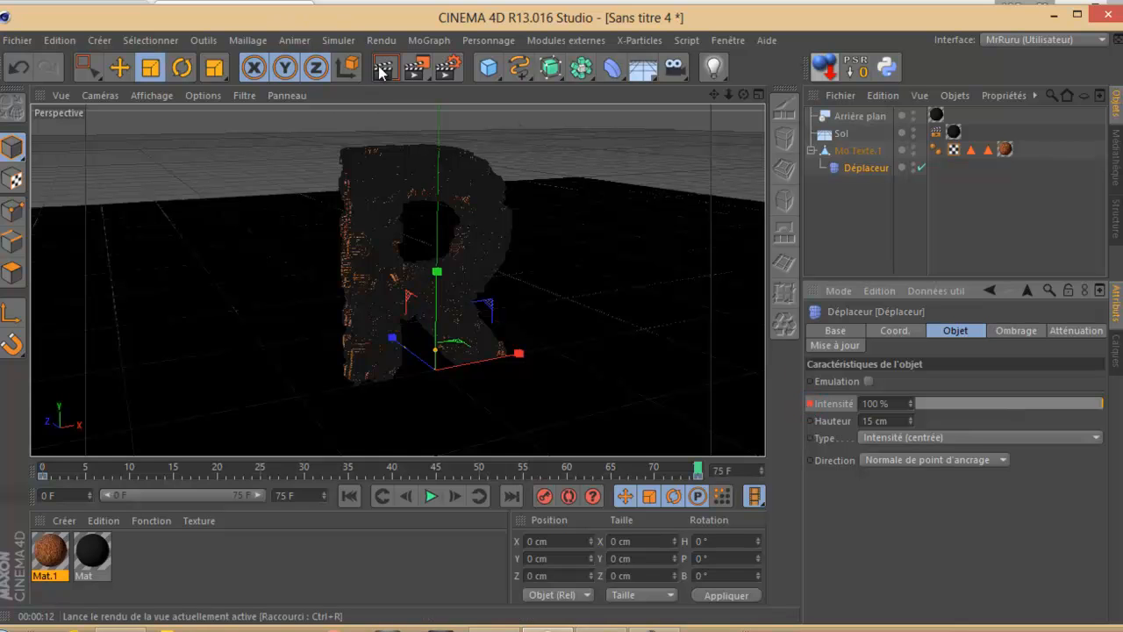
- Play the corrosion animation from frame 0 and render the view at the start, midway and near the end
{"action": "left_click", "coordinate": [349, 496]}
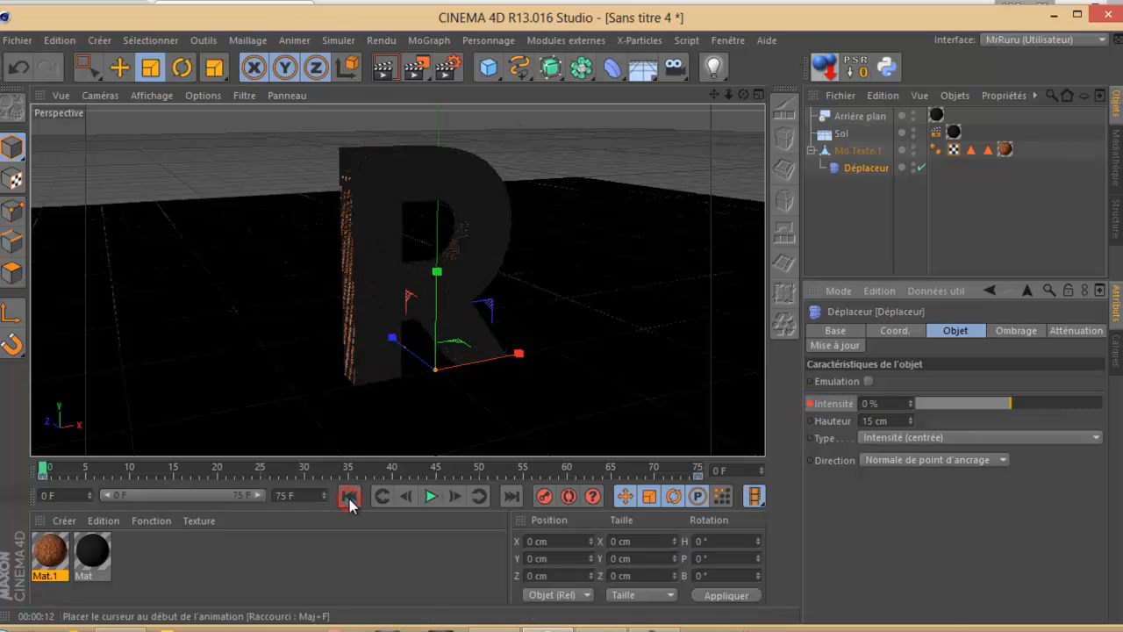
{"action": "left_click", "coordinate": [829, 230]}
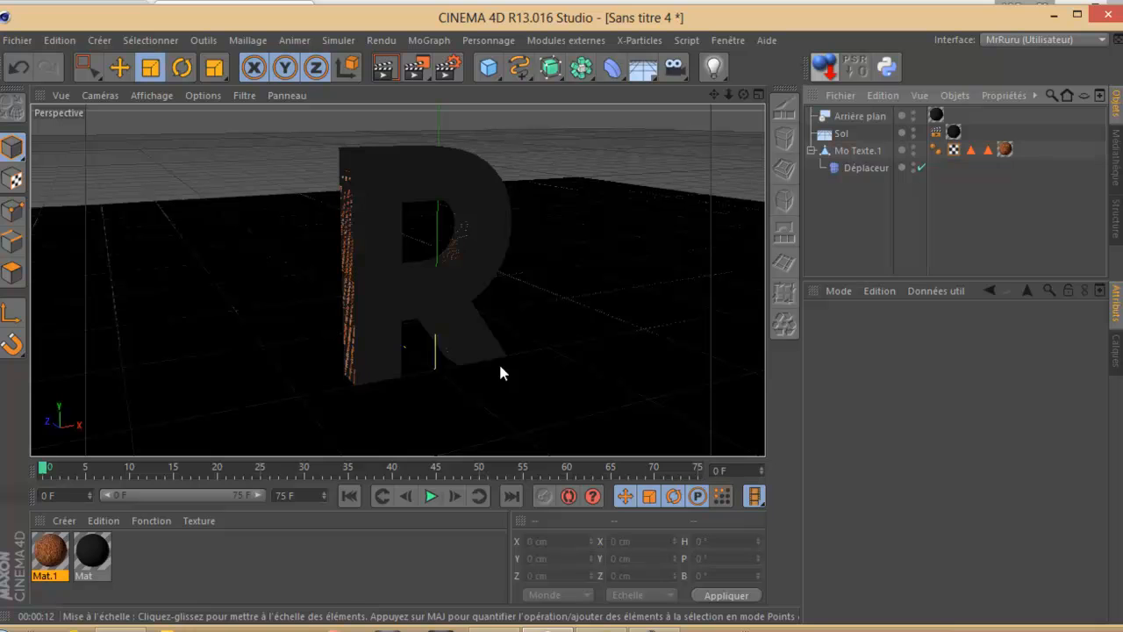
{"action": "left_click", "coordinate": [382, 67]}
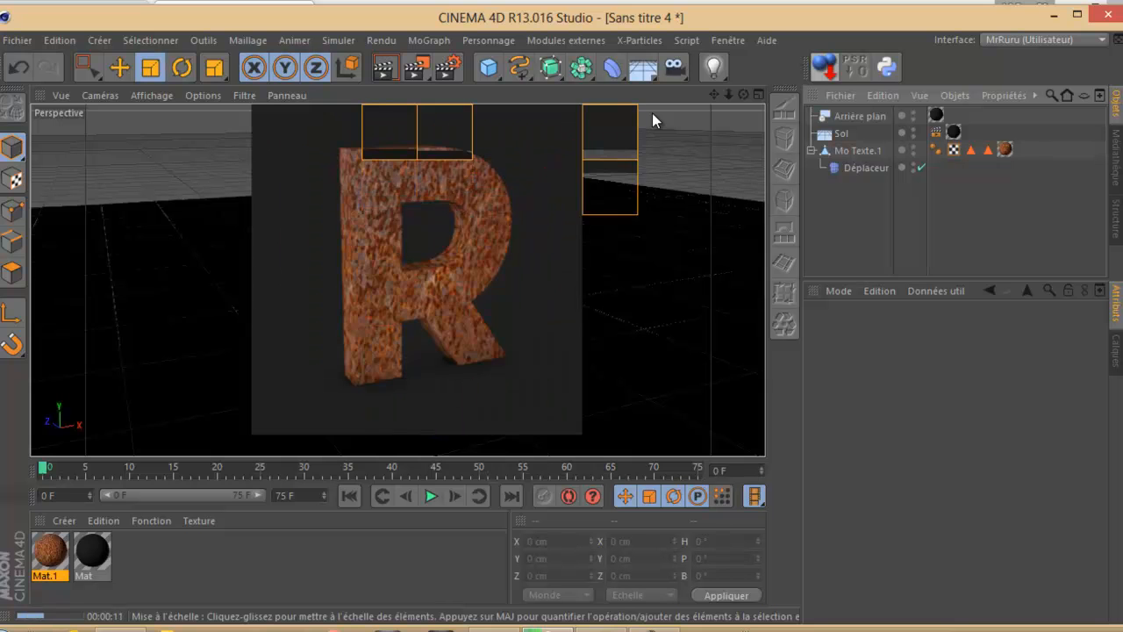
{"action": "left_click", "coordinate": [431, 496]}
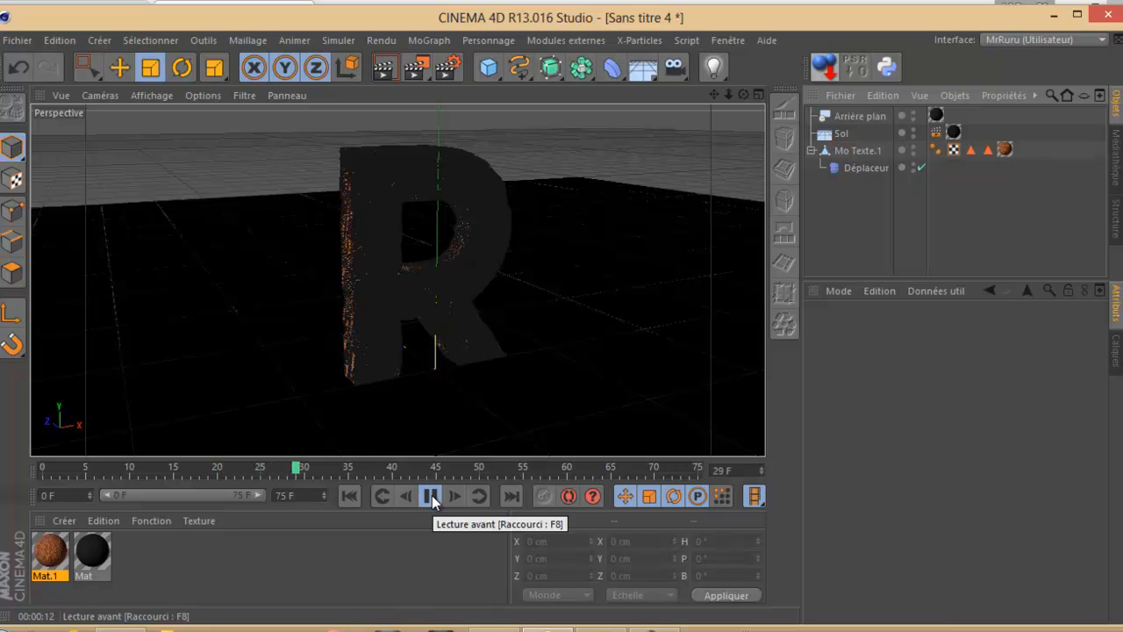
{"action": "left_click", "coordinate": [431, 498]}
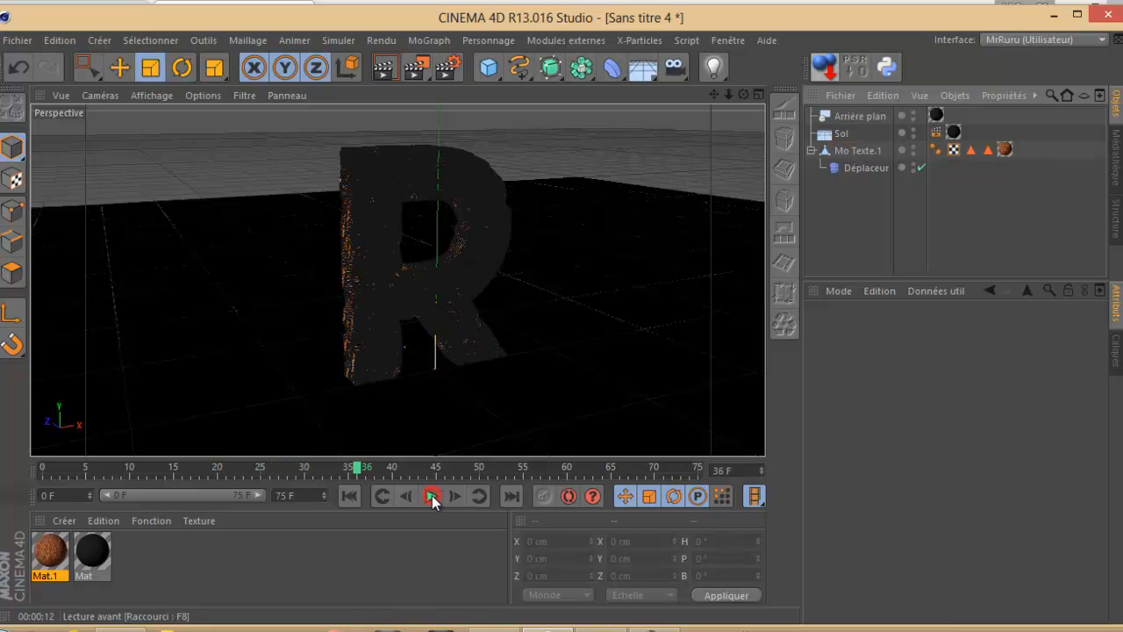
{"action": "left_click", "coordinate": [384, 73]}
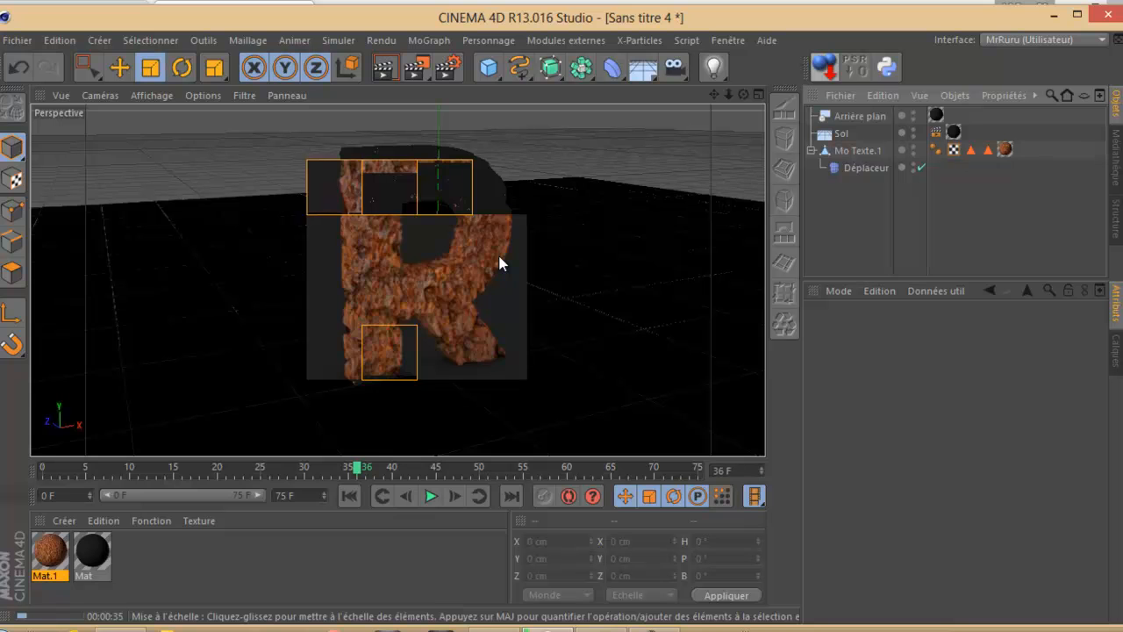
{"action": "left_click", "coordinate": [433, 496]}
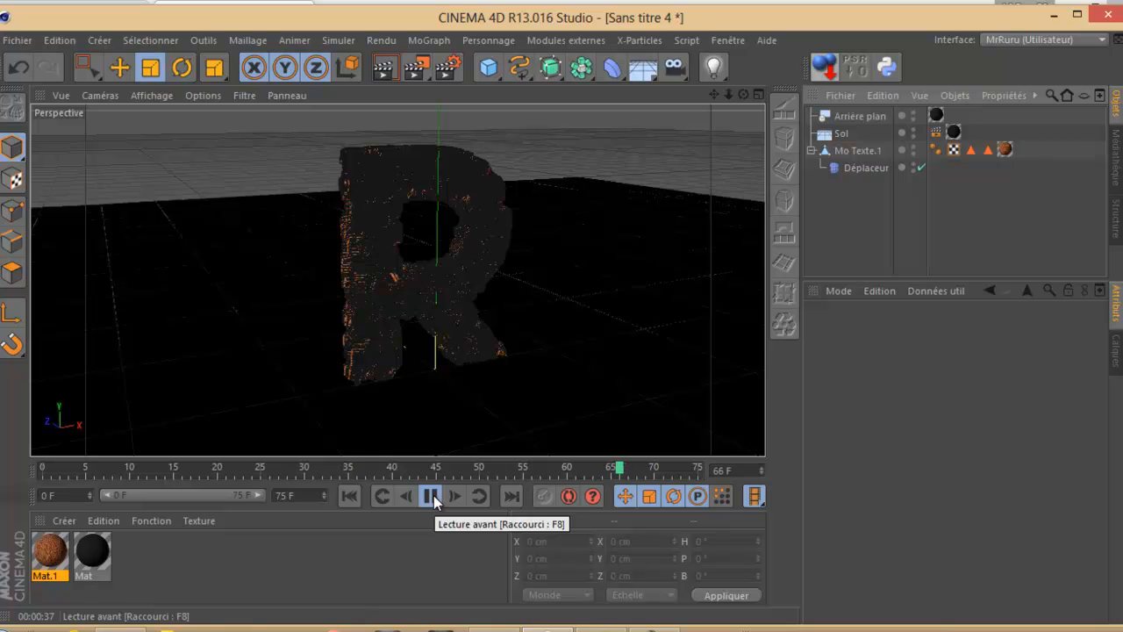
{"action": "left_click", "coordinate": [431, 497]}
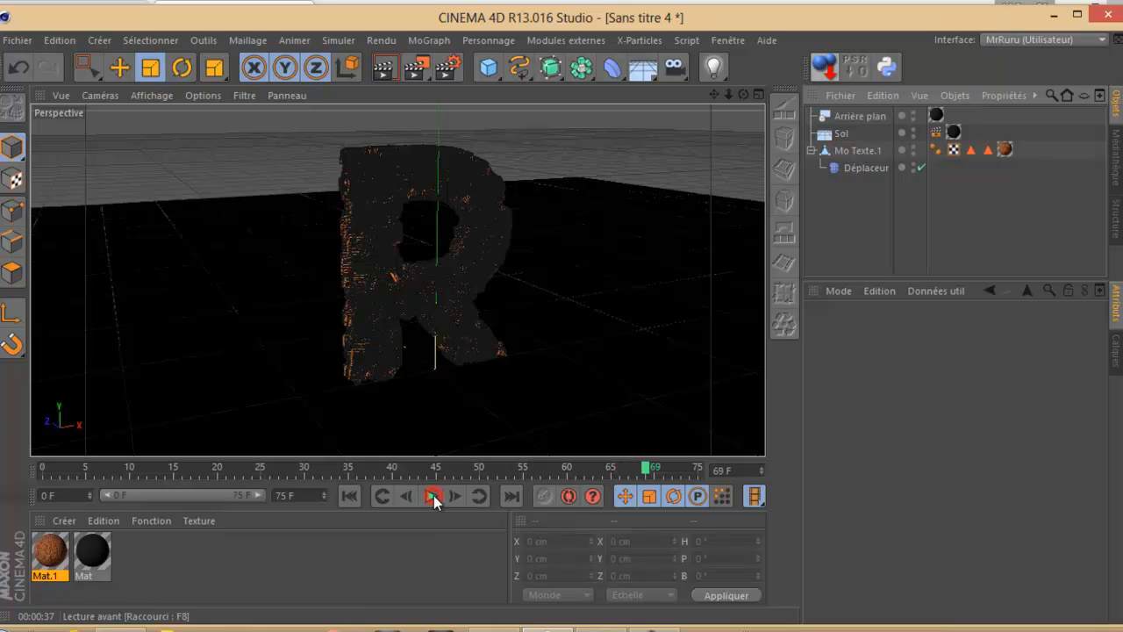
{"action": "left_click", "coordinate": [386, 70]}
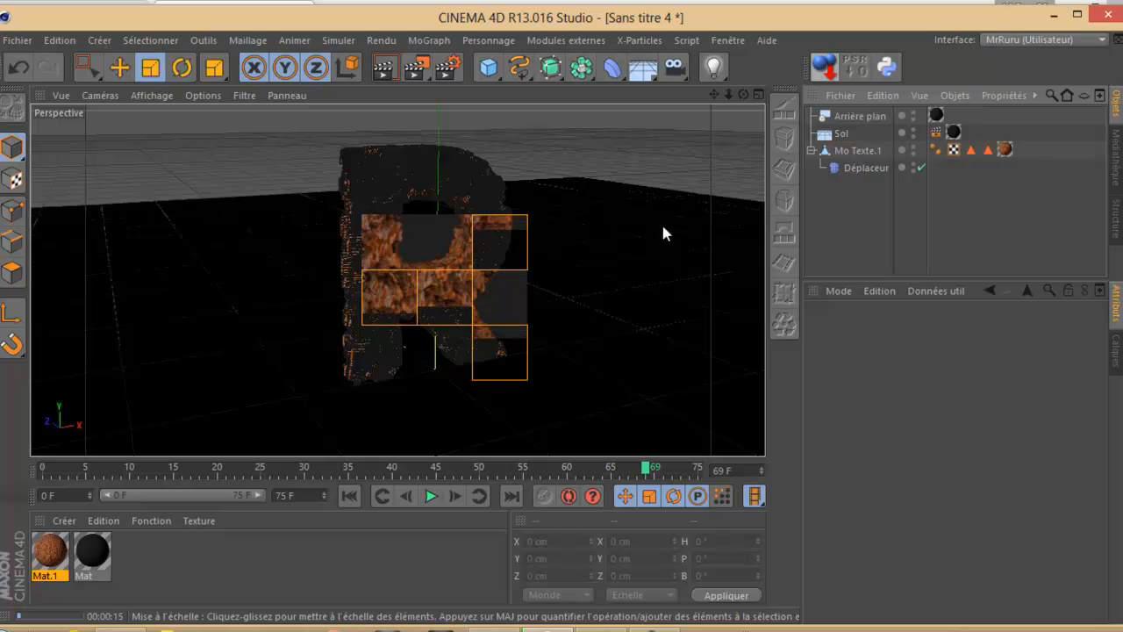
- Set the Déplaceur's Hauteur to -7 cm and render the view to preview the changed displacement
{"action": "left_click", "coordinate": [863, 168]}
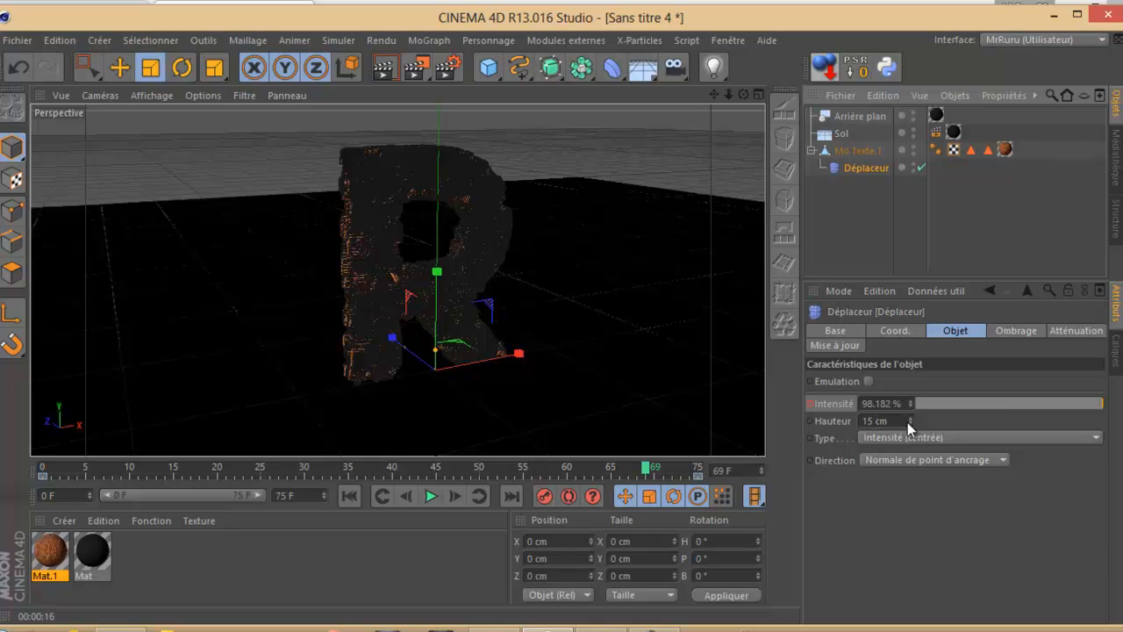
{"action": "mouse_move", "coordinate": [912, 426]}
{"action": "left_mouse_down"}
{"action": "mouse_move", "coordinate": [914, 453]}
{"action": "mouse_move", "coordinate": [910, 436]}
{"action": "left_mouse_up"}
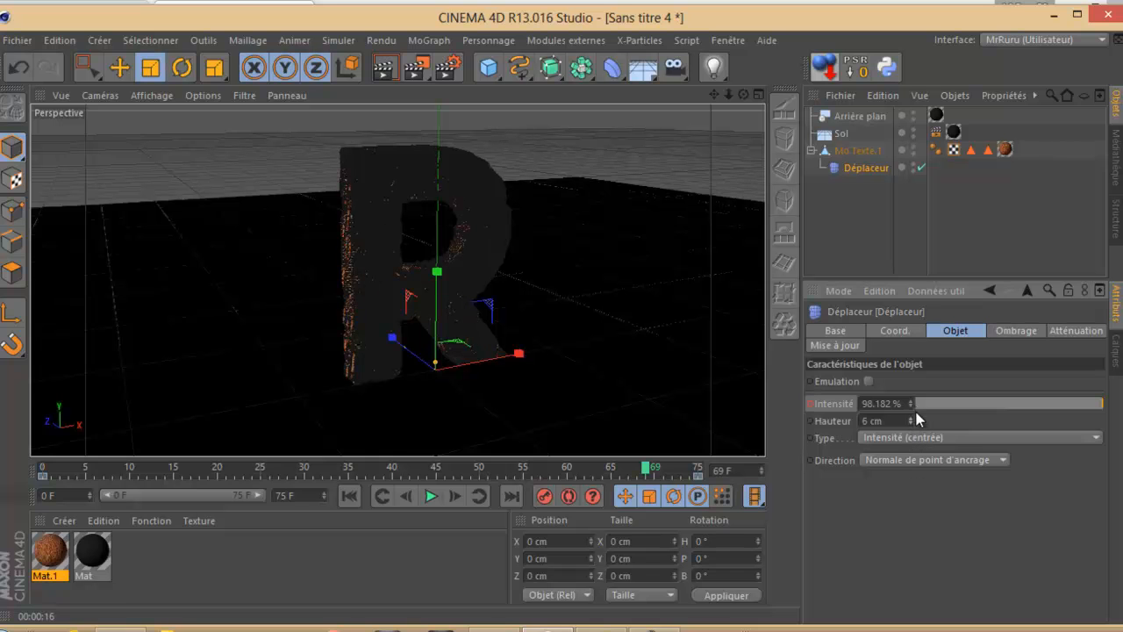
{"action": "mouse_move", "coordinate": [909, 443]}
{"action": "left_mouse_down"}
{"action": "mouse_move", "coordinate": [918, 504]}
{"action": "mouse_move", "coordinate": [910, 404]}
{"action": "mouse_move", "coordinate": [910, 435]}
{"action": "left_mouse_up"}
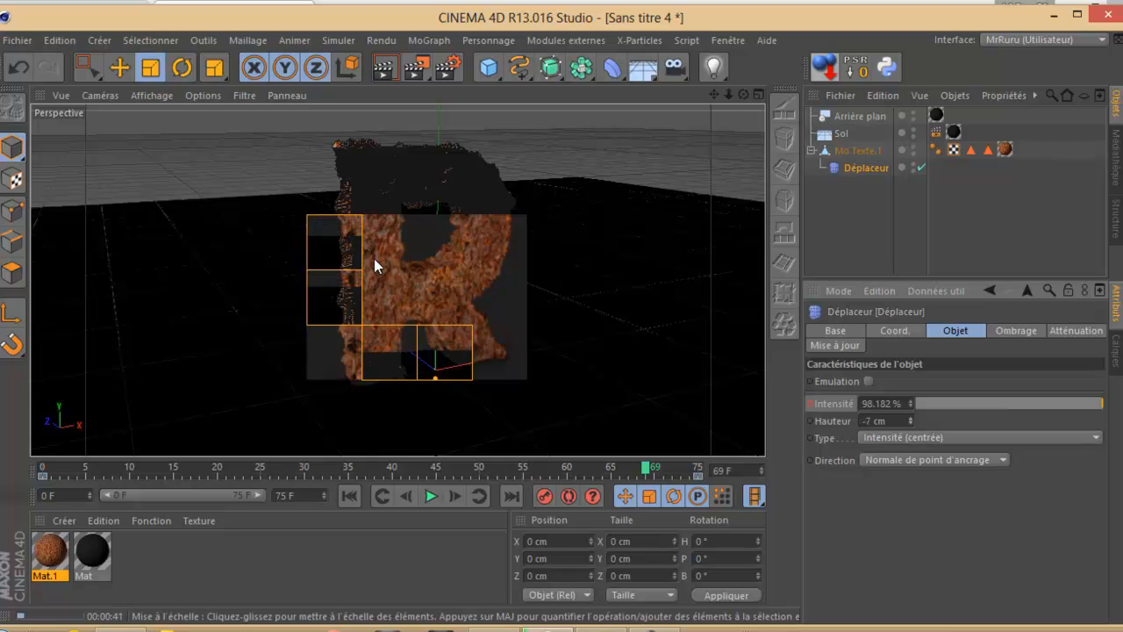
- Inspect the Planète Terre shader's settings in the Déplaceur's Ombrage and view the letter from a slightly different angle
{"action": "left_click", "coordinate": [1008, 329]}
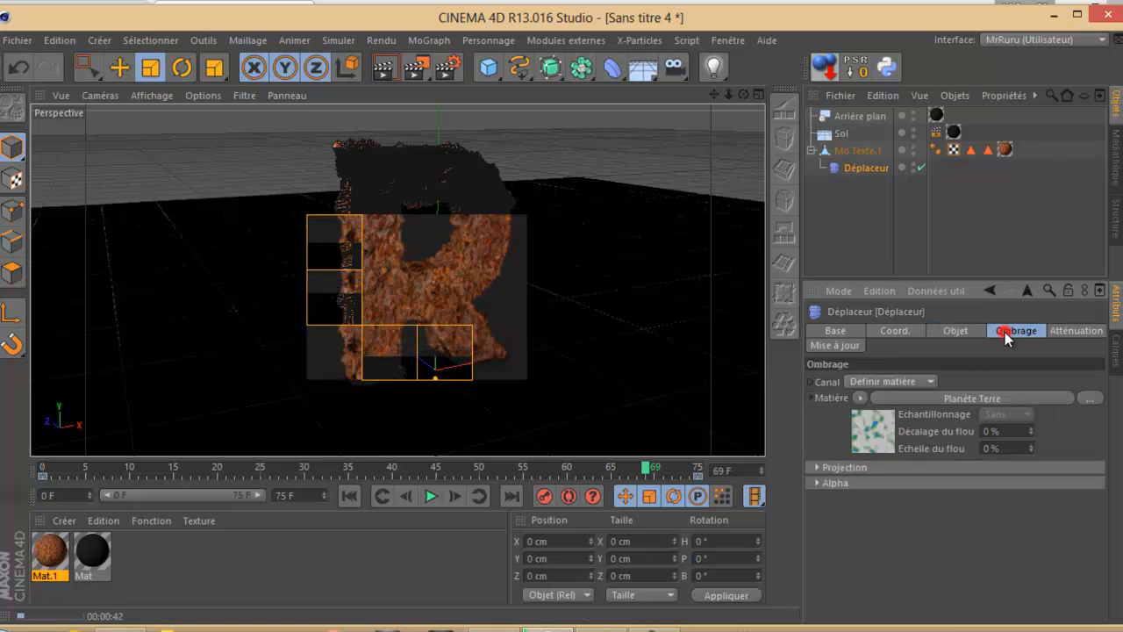
{"action": "left_click", "coordinate": [885, 441]}
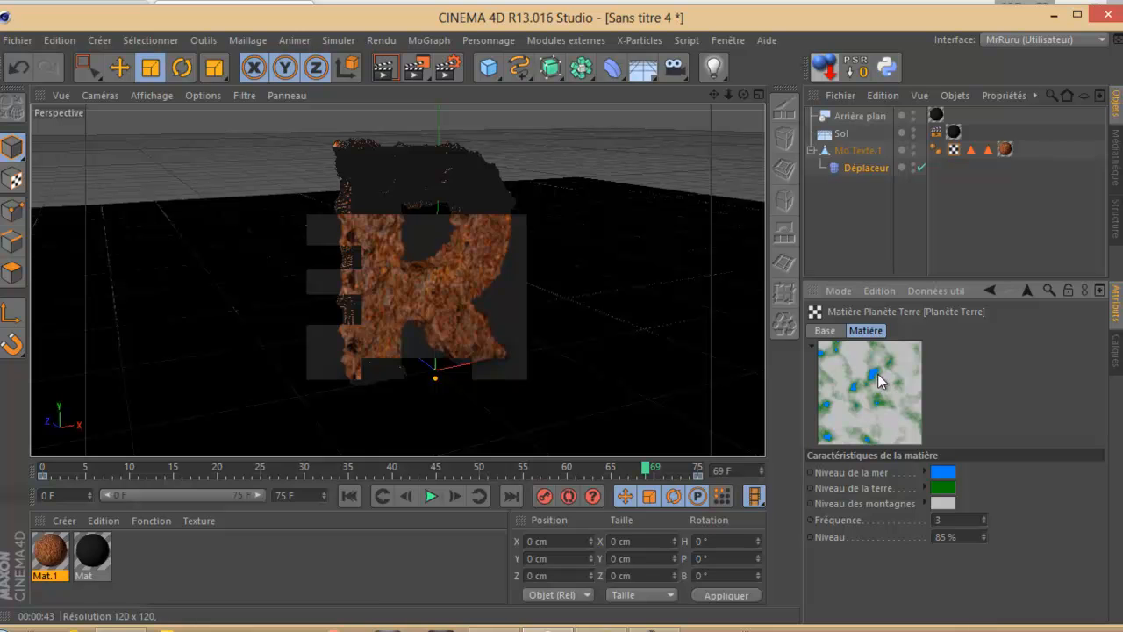
{"action": "mouse_move", "coordinate": [744, 94]}
{"action": "left_mouse_down"}
{"action": "mouse_move", "coordinate": [567, 322]}
{"action": "mouse_move", "coordinate": [579, 319]}
{"action": "mouse_move", "coordinate": [555, 322]}
{"action": "mouse_move", "coordinate": [731, 101]}
{"action": "left_mouse_up"}
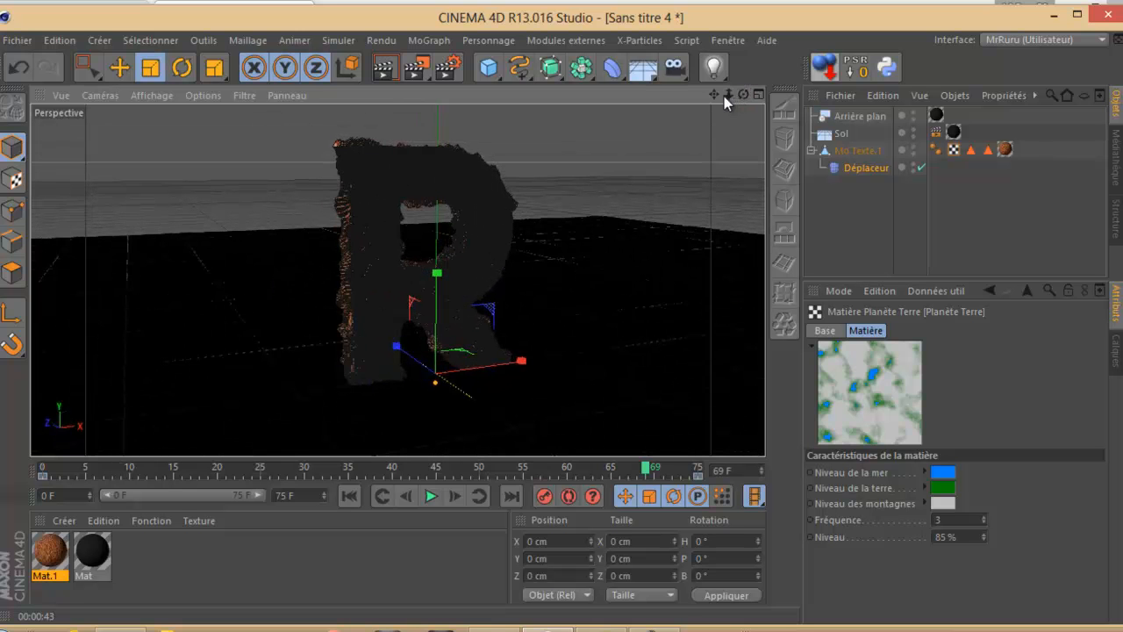